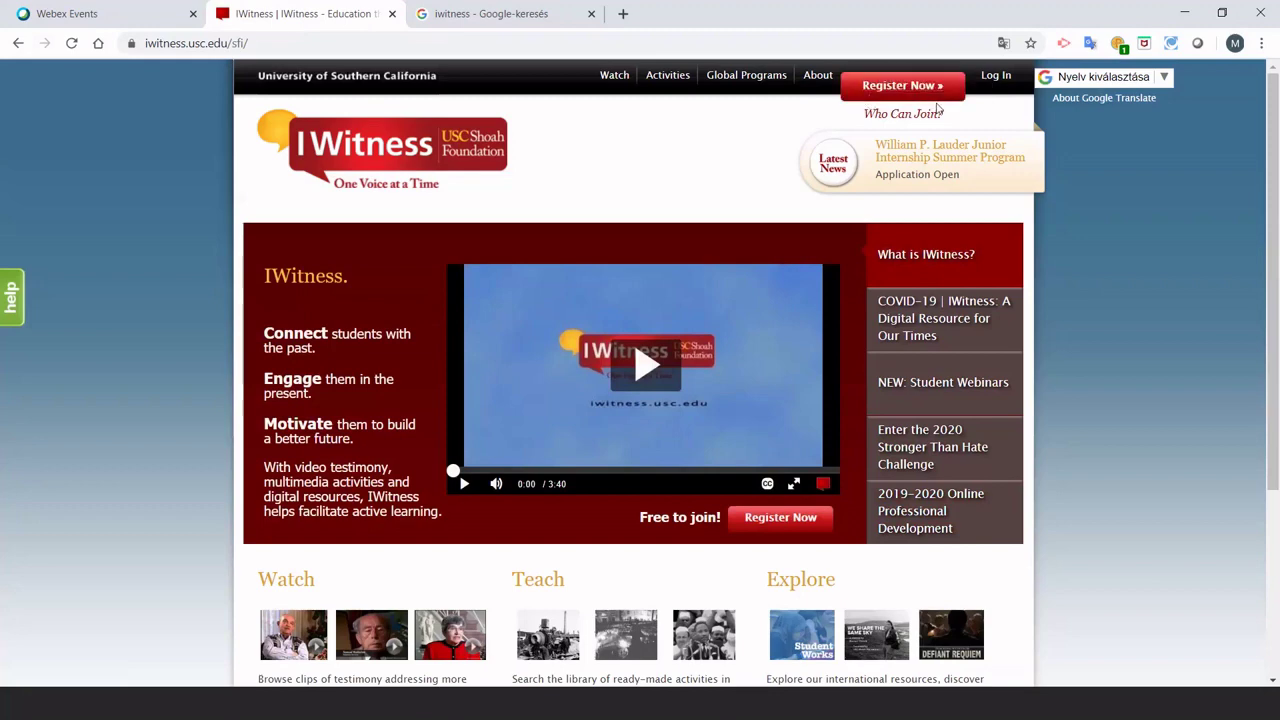
# Go to the Who Can Join? page and choose Register Now for educators.
pyautogui.click(907, 88)
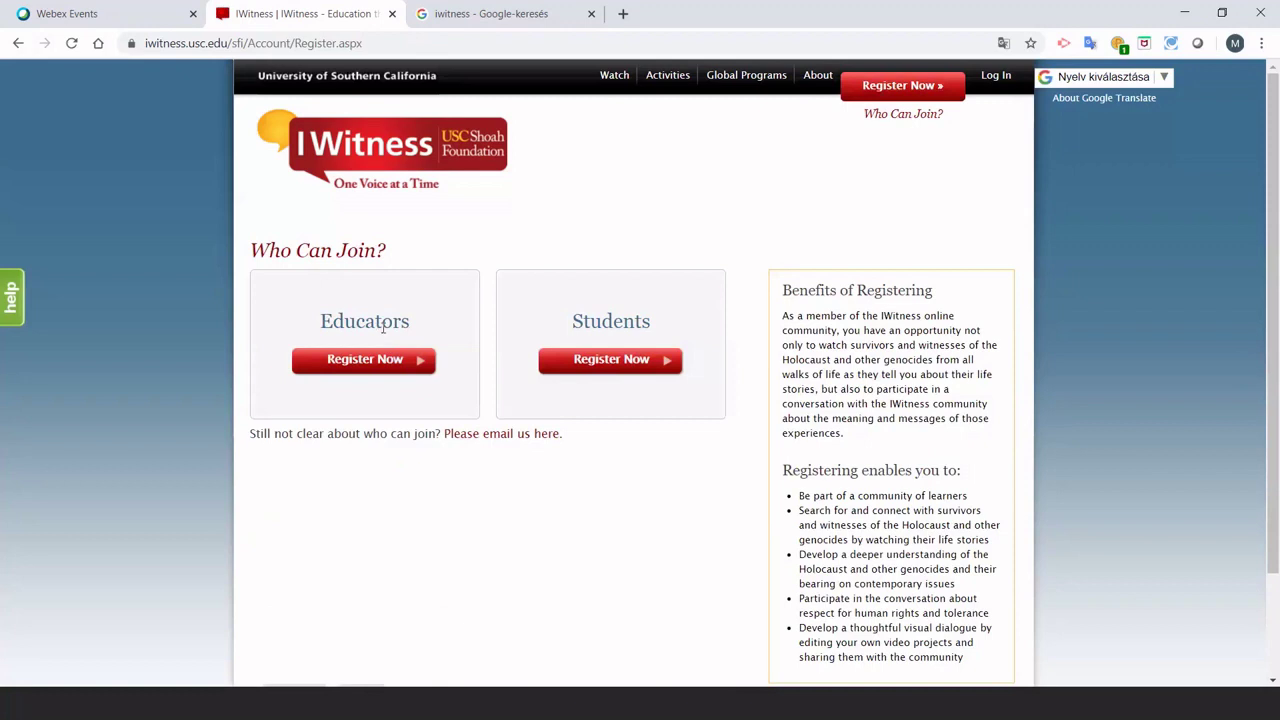
pyautogui.click(365, 369)
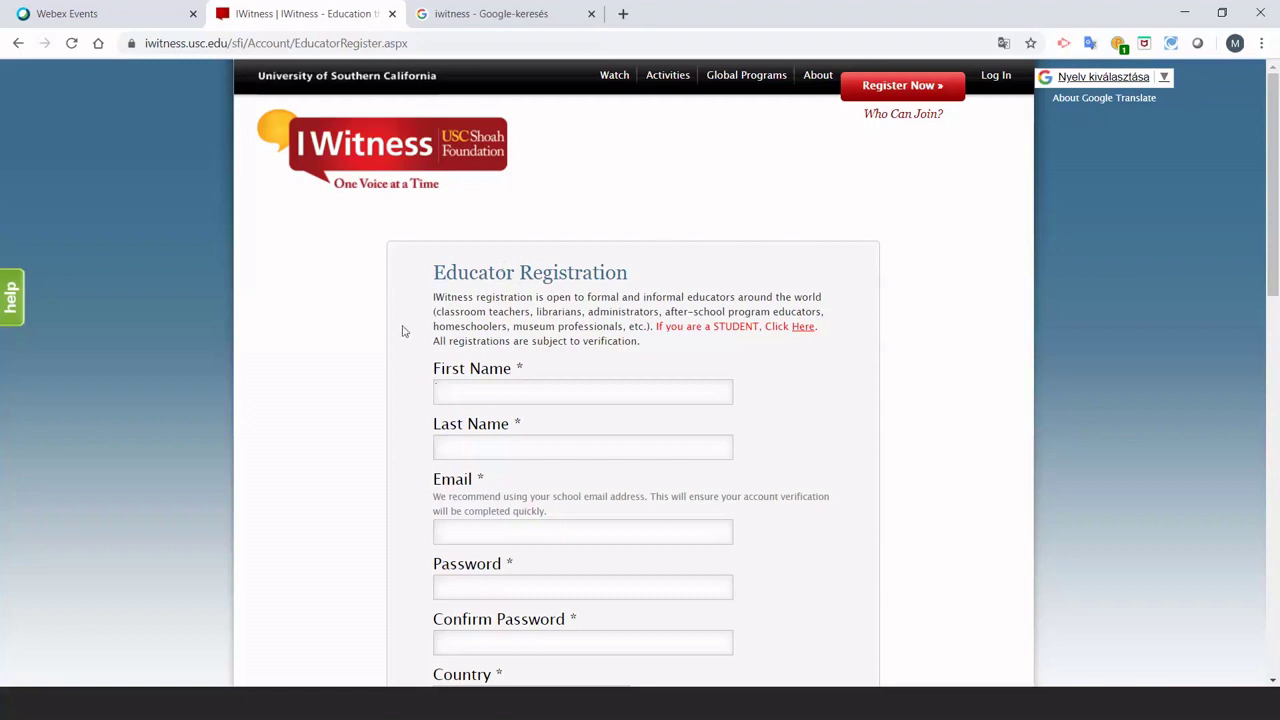
pyautogui.scroll(-1, 390, 335)
pyautogui.scroll(-1, 390, 335)
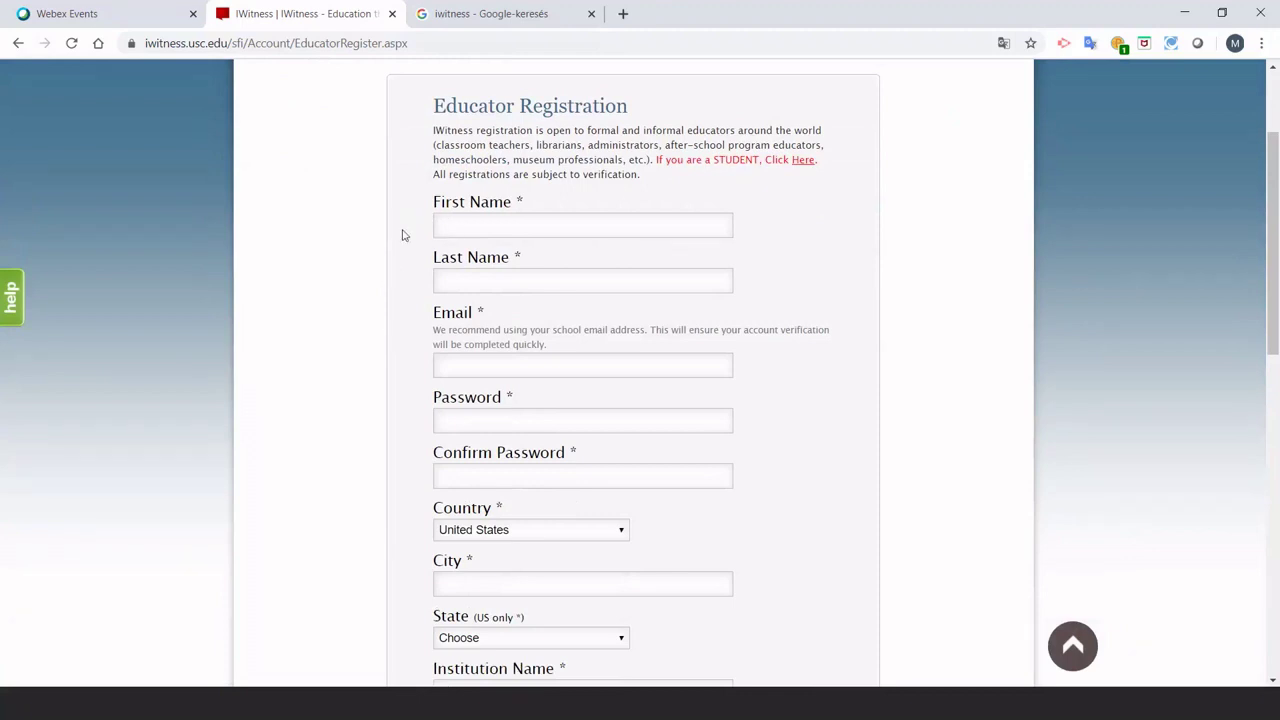
pyautogui.click(463, 283)
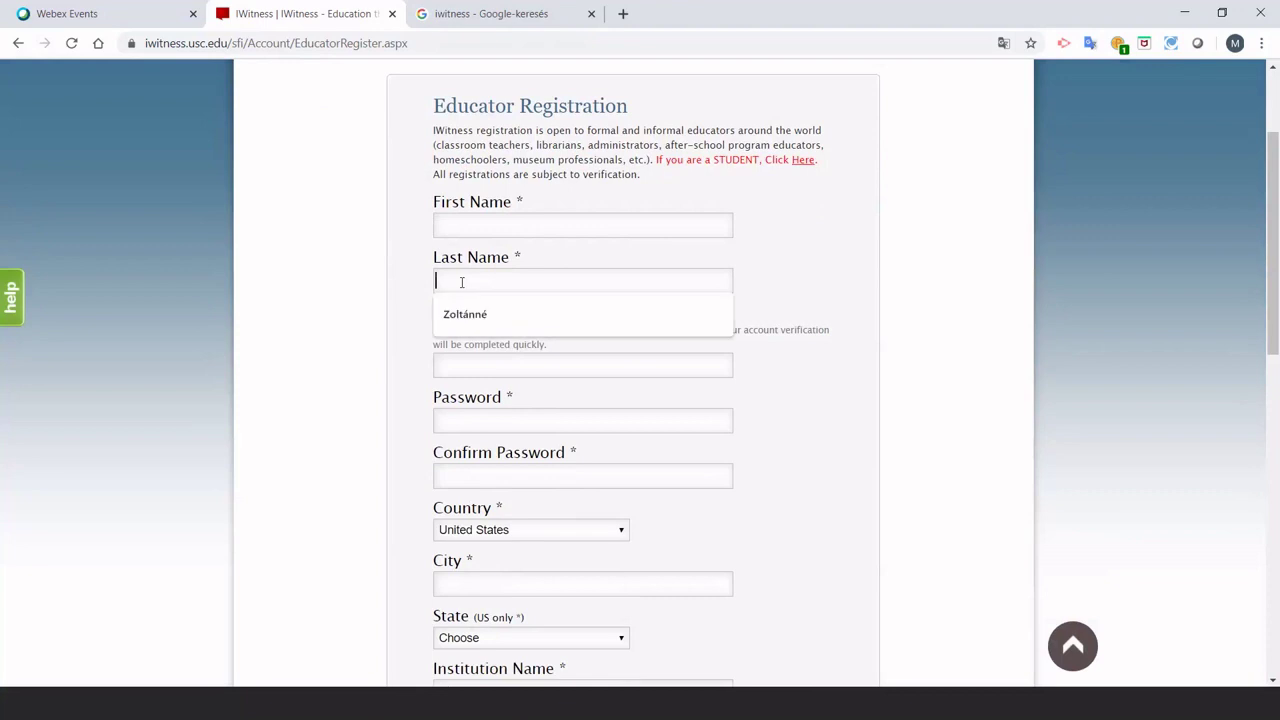
pyautogui.scroll(-2, 391, 303)
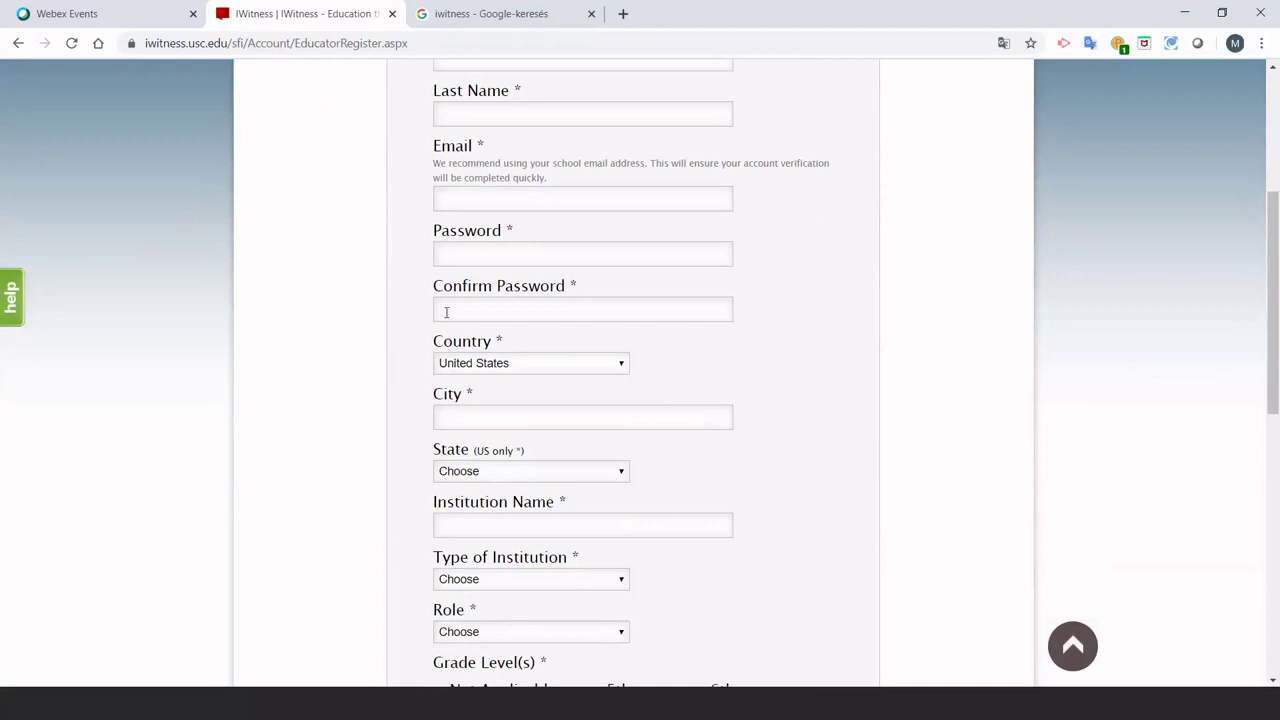
pyautogui.scroll(-2, 360, 331)
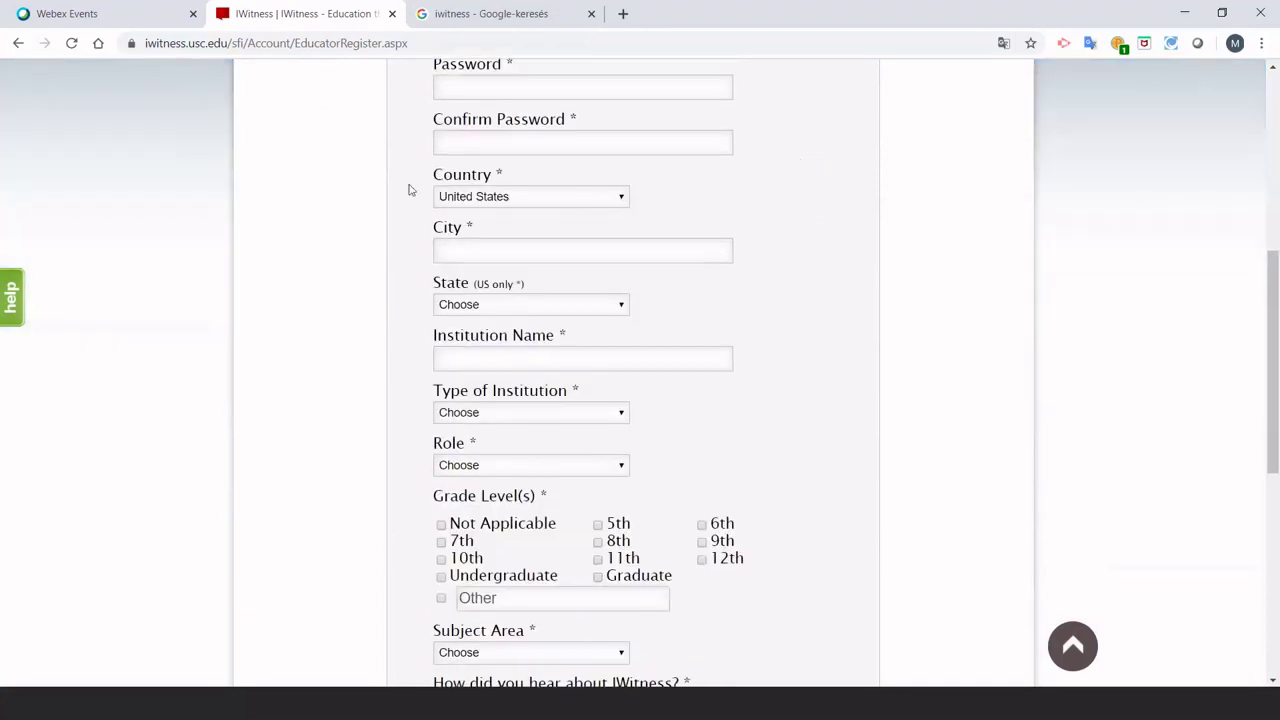
pyautogui.click(621, 198)
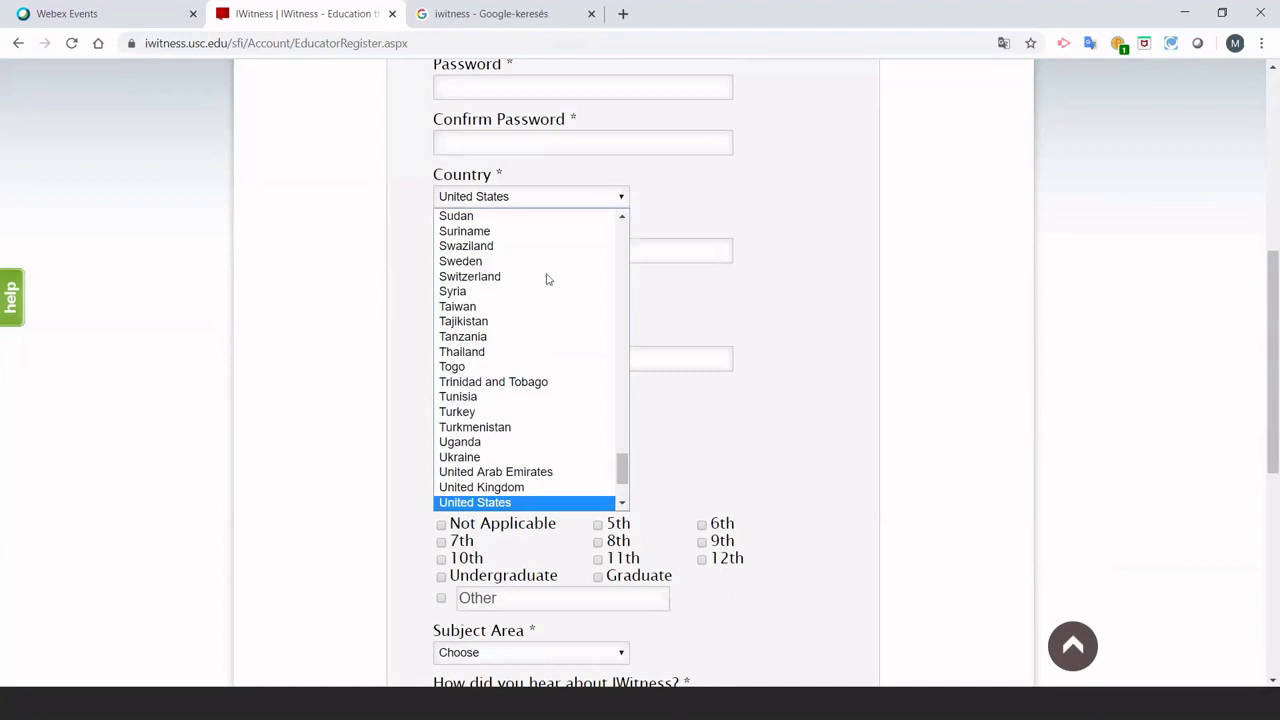
pyautogui.scroll(12, 540, 290)
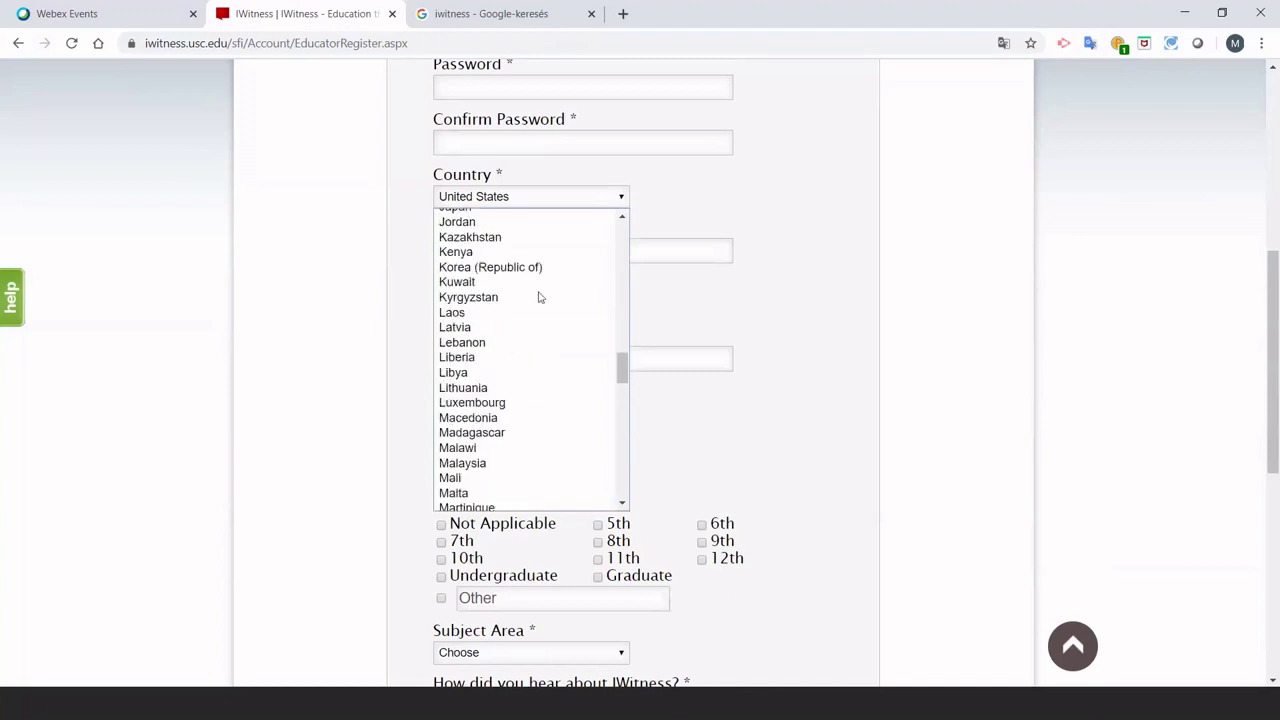
pyautogui.scroll(8, 538, 297)
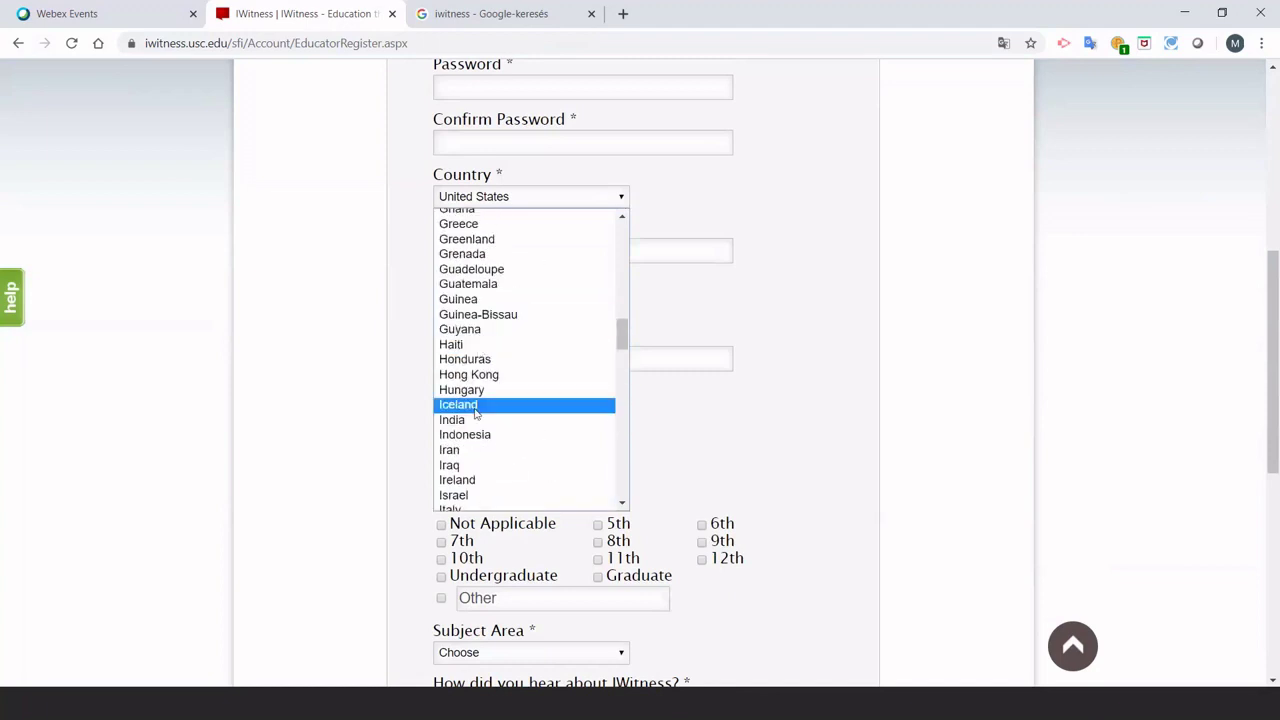
pyautogui.click(338, 228)
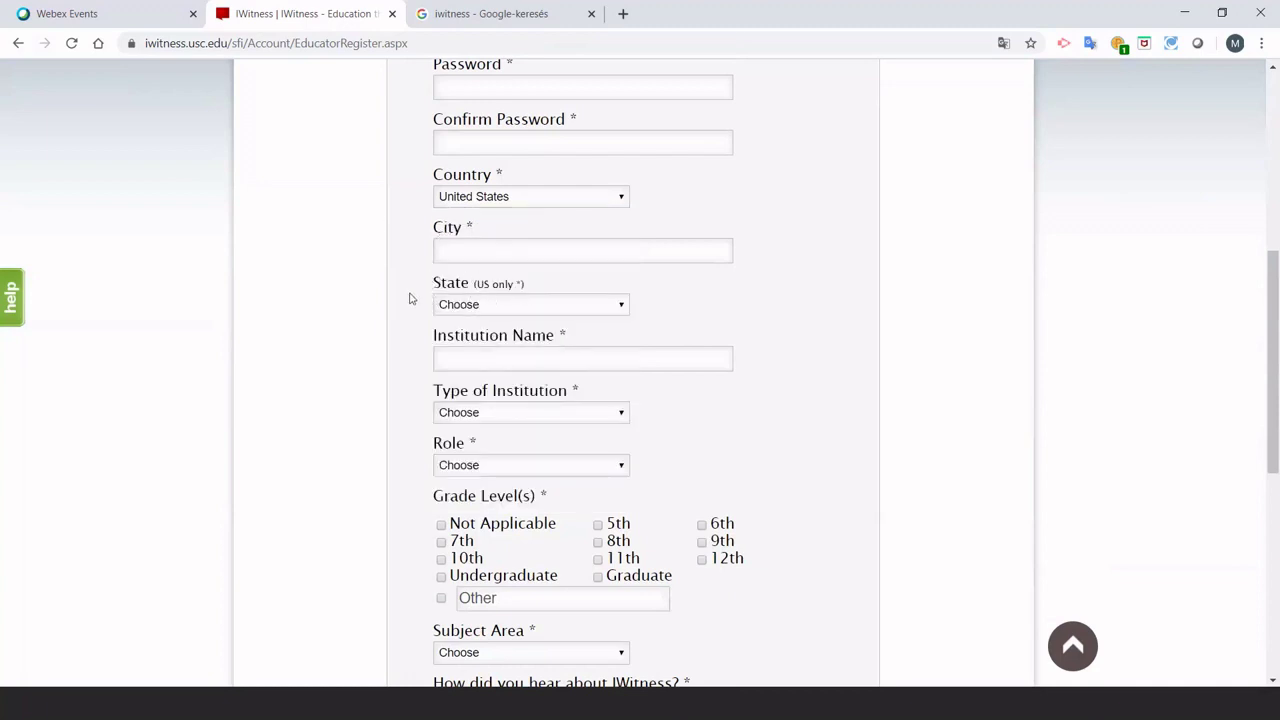
pyautogui.scroll(-1, 409, 298)
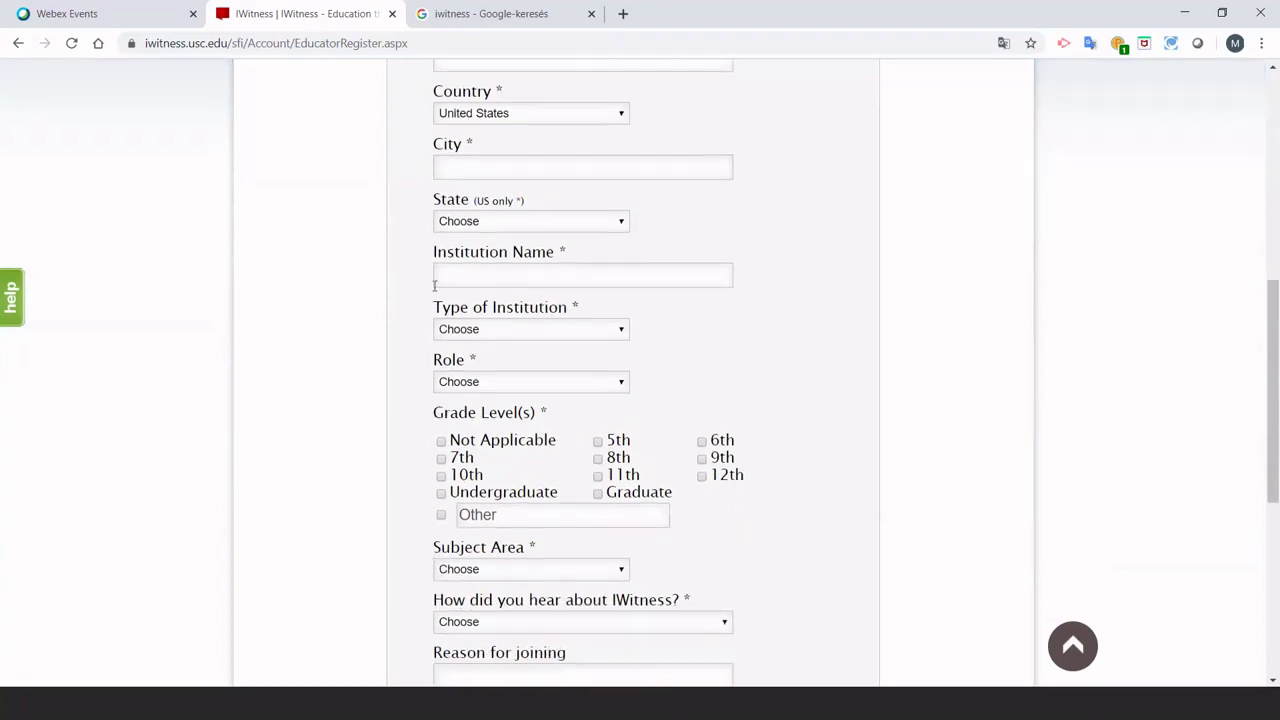
pyautogui.click(446, 279)
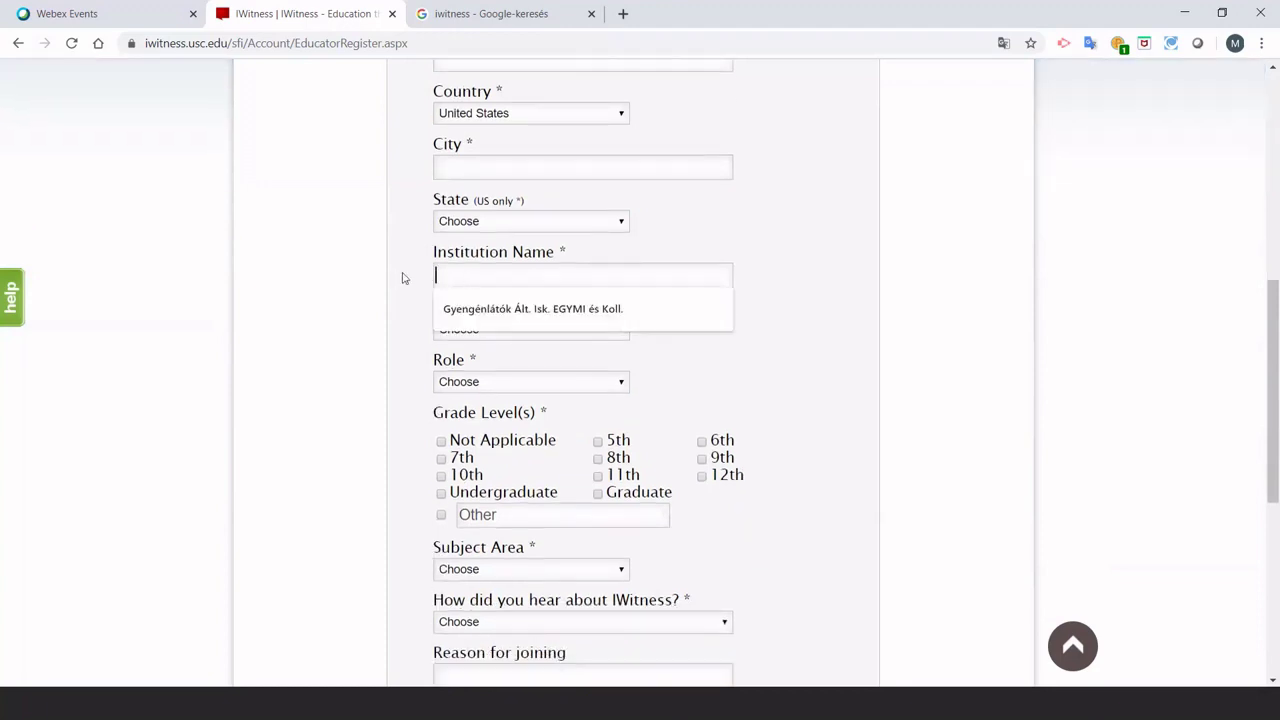
pyautogui.click(408, 276)
pyautogui.scroll(-1, 440, 360)
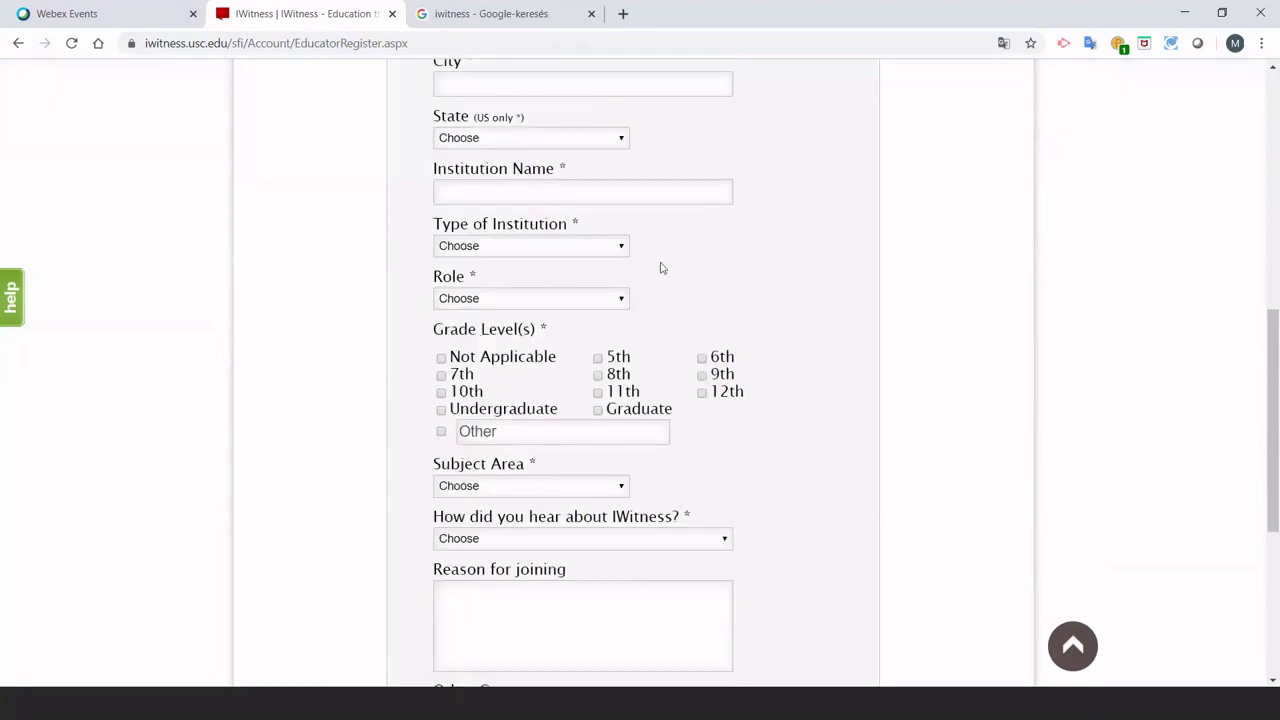
pyautogui.click(624, 248)
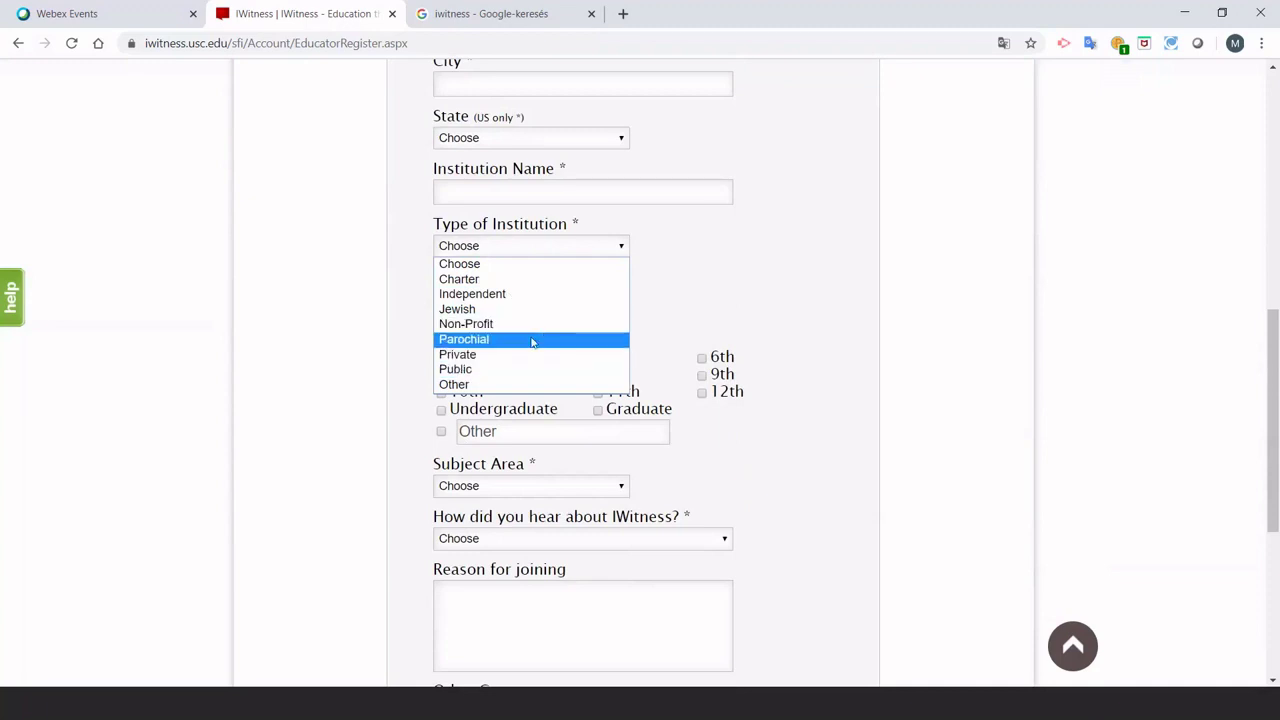
pyautogui.click(398, 347)
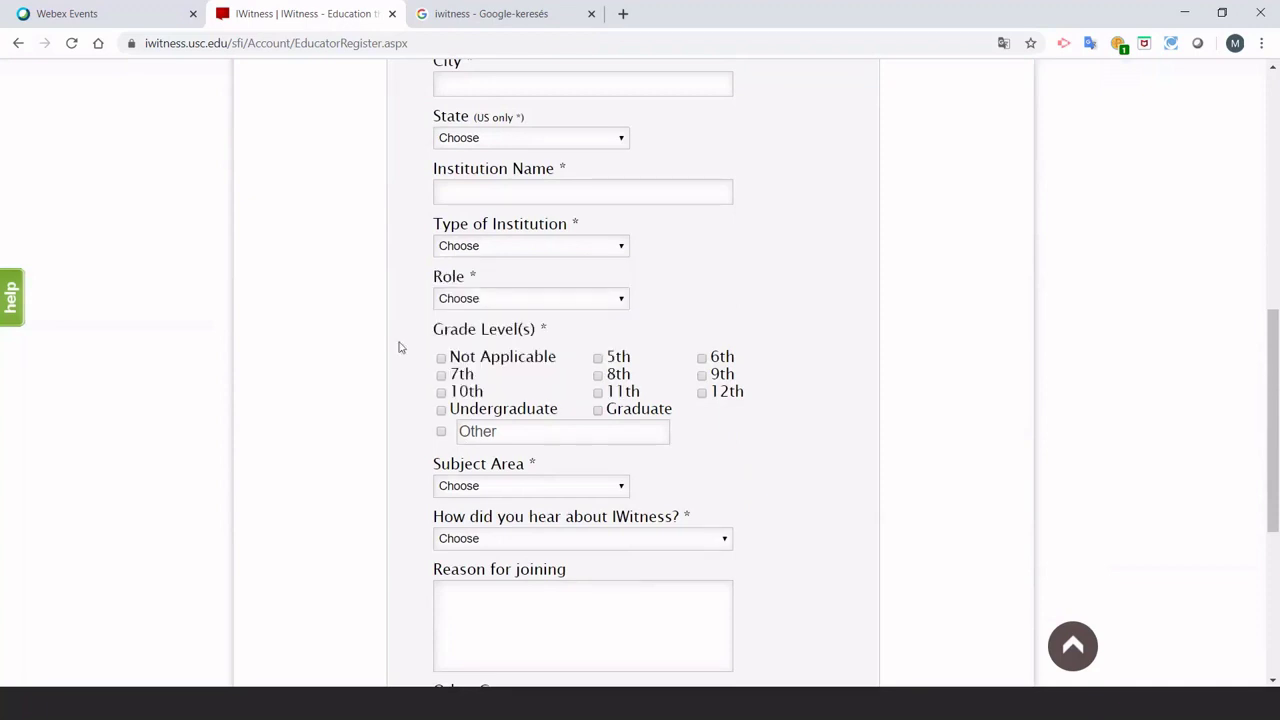
pyautogui.click(623, 299)
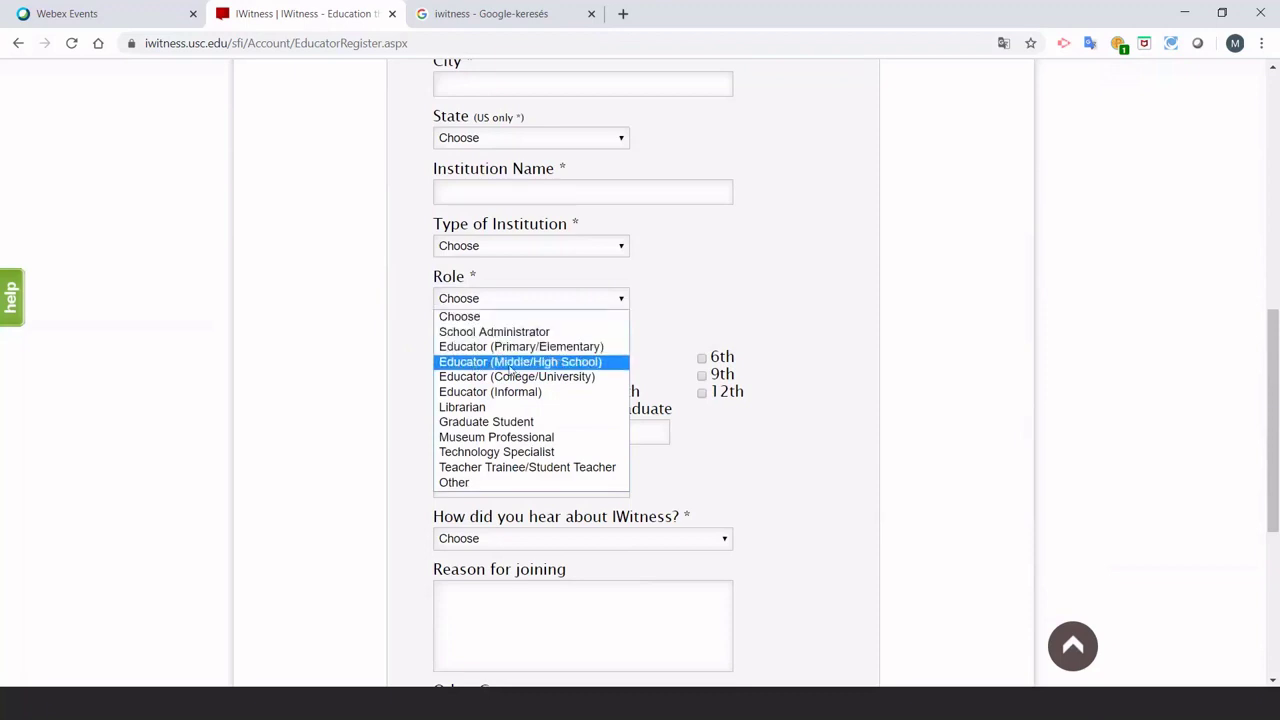
pyautogui.click(417, 323)
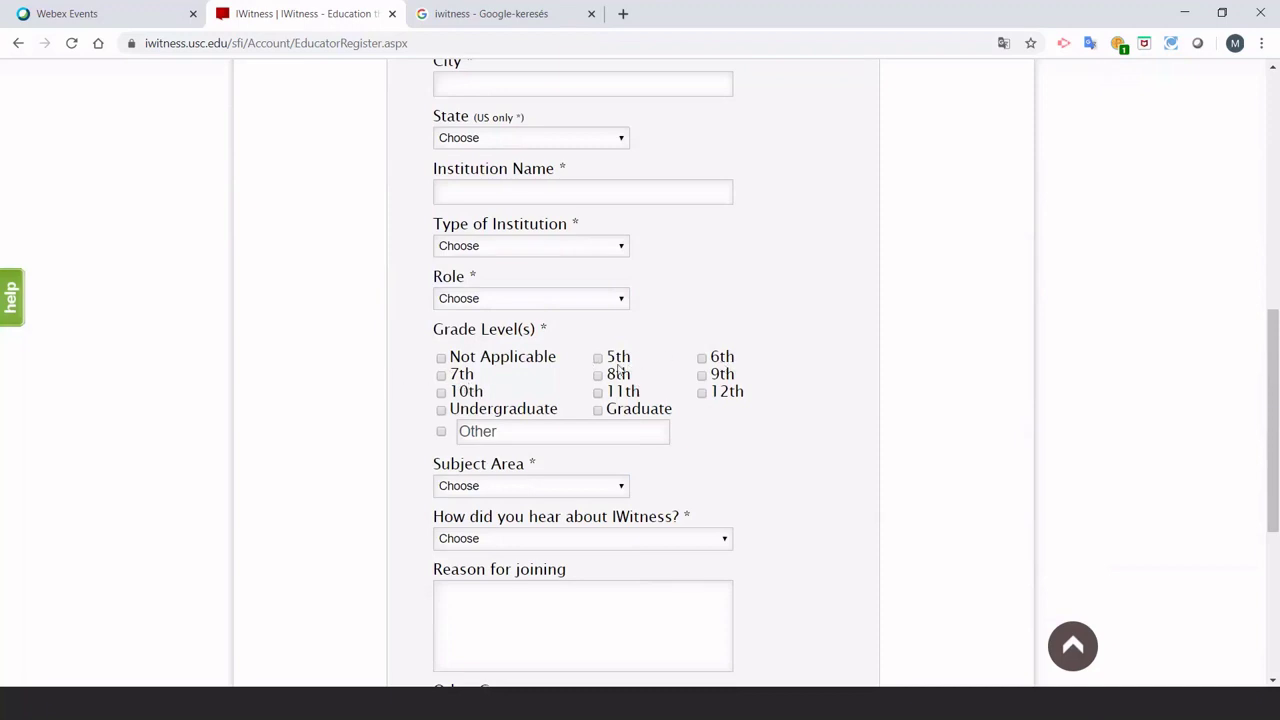
pyautogui.scroll(-2, 397, 391)
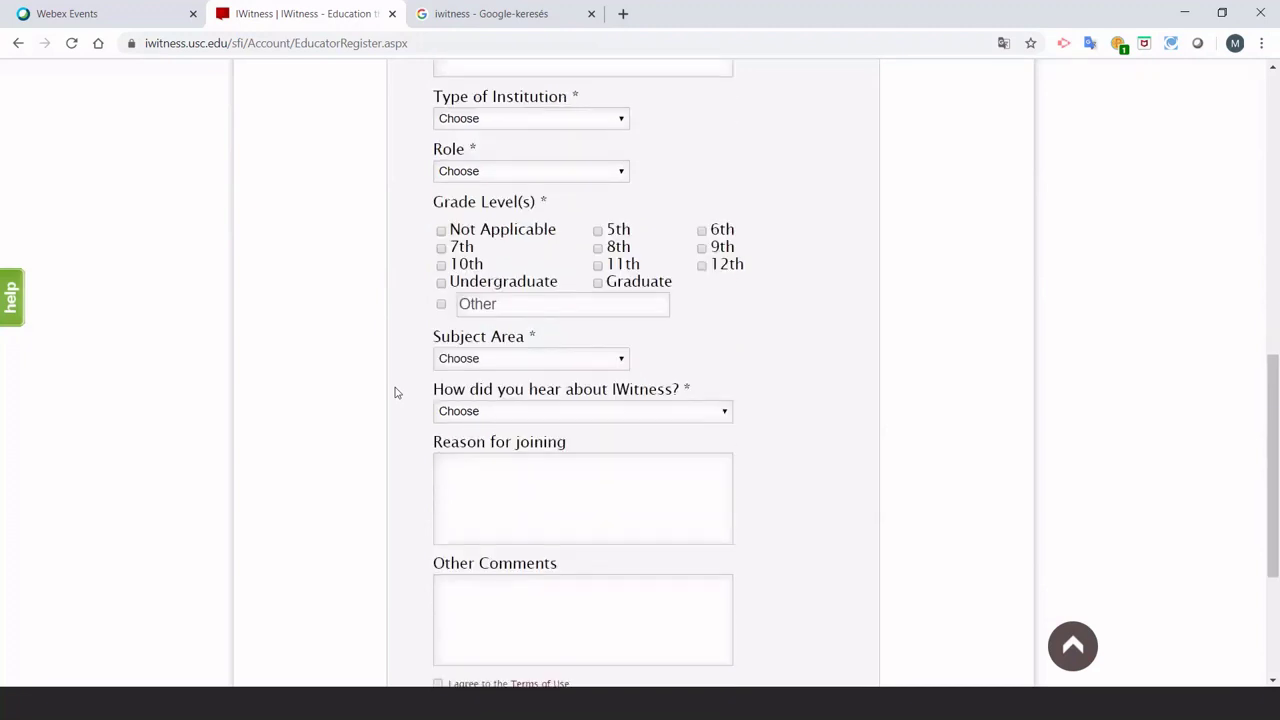
# Look through the Subject Area and How did you hear options without selecting any.
pyautogui.click(622, 322)
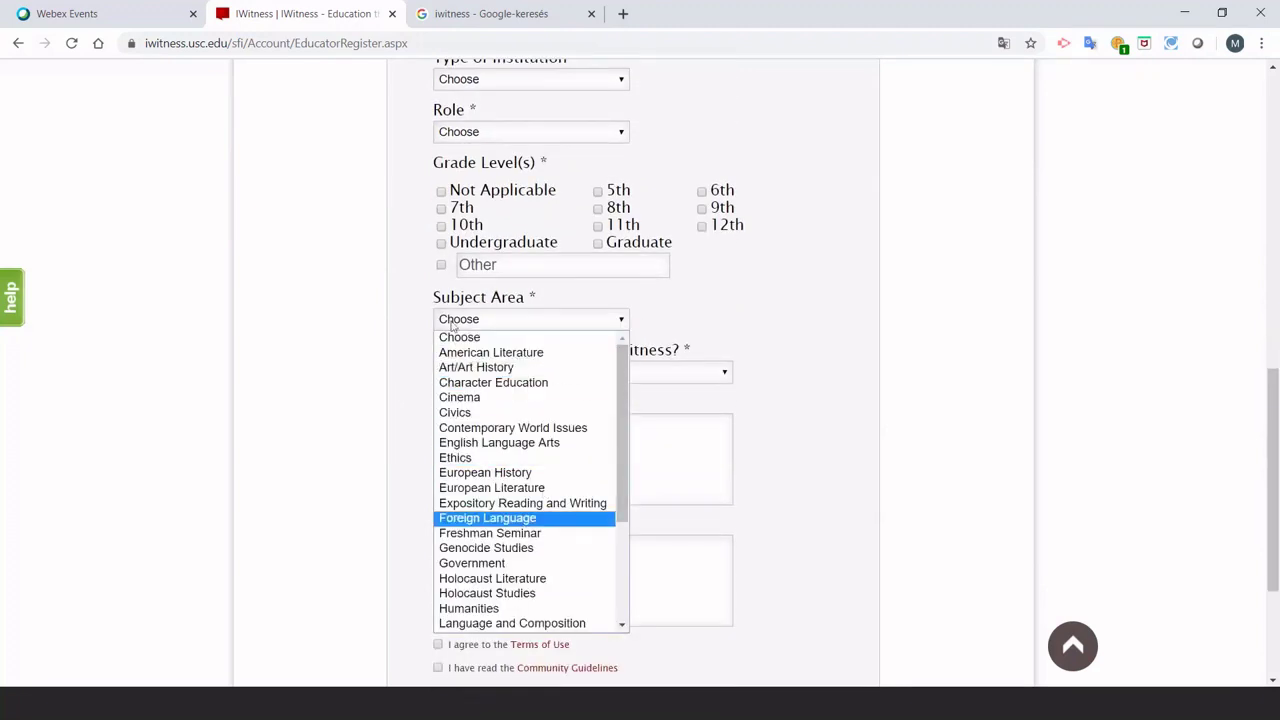
pyautogui.click(419, 289)
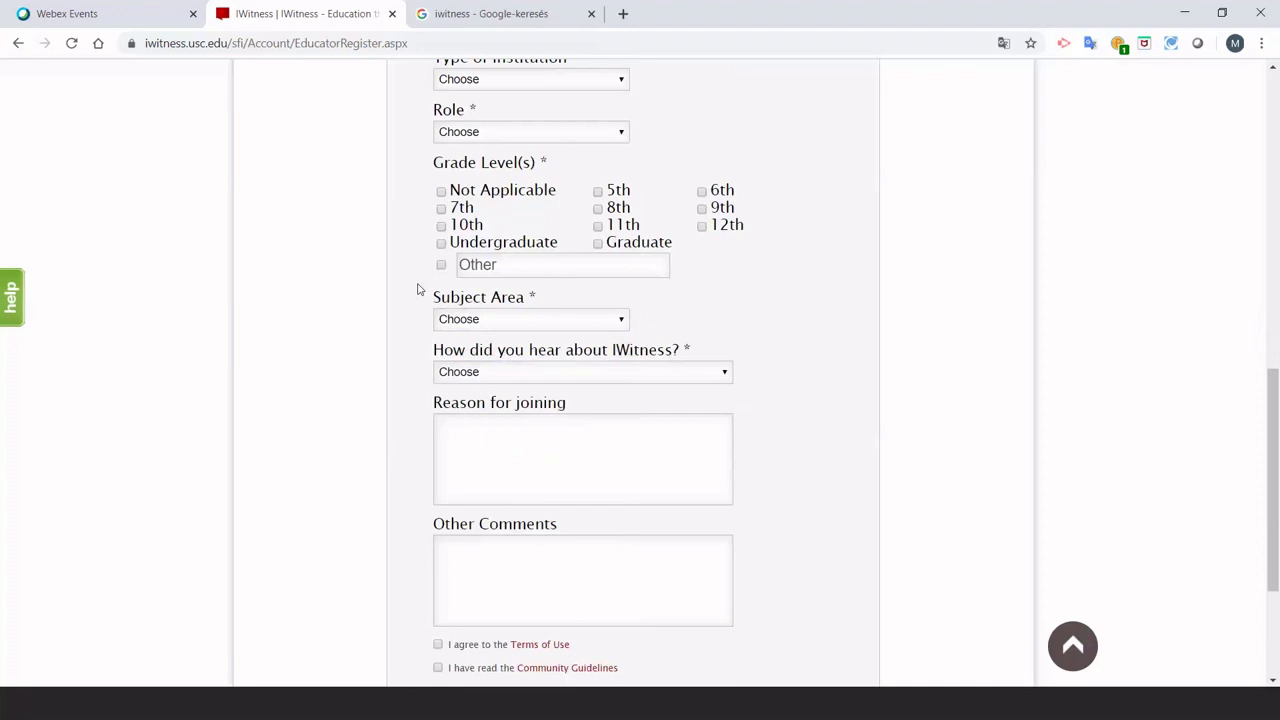
pyautogui.click(727, 374)
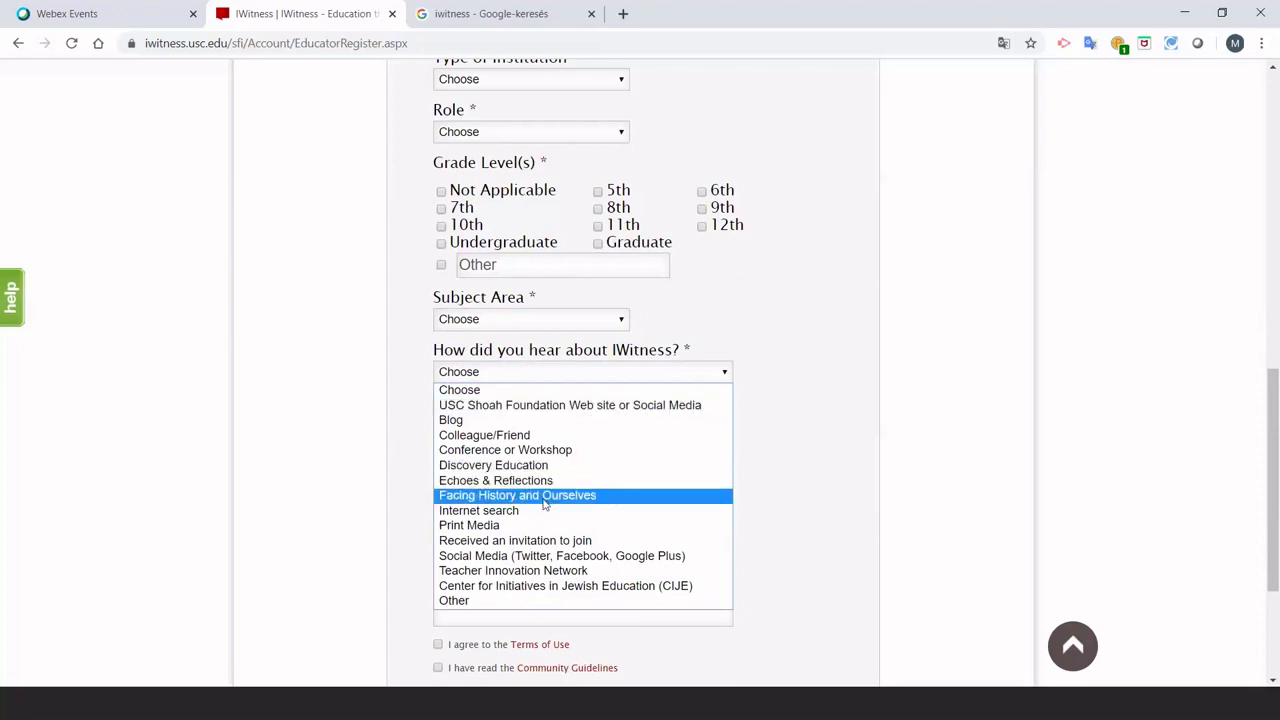
pyautogui.click(394, 421)
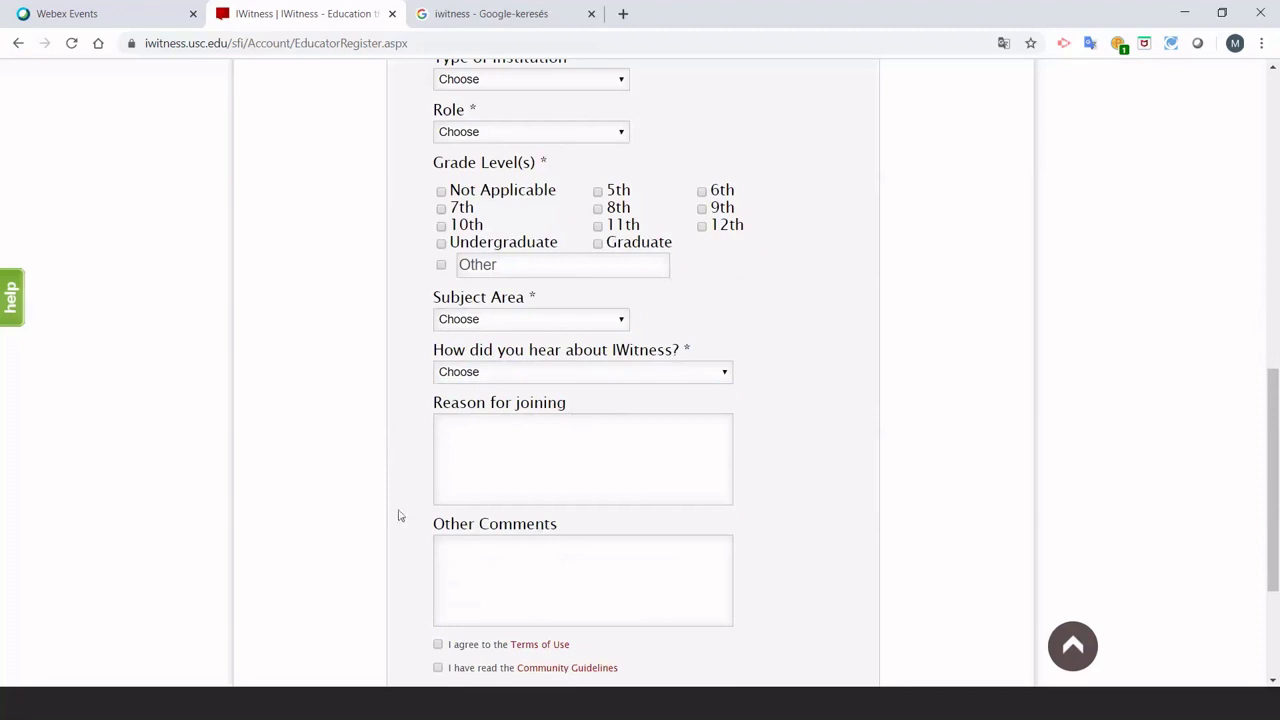
# Accept the Terms of Use and Community Guidelines, then submit the registration form.
pyautogui.scroll(-3, 420, 503)
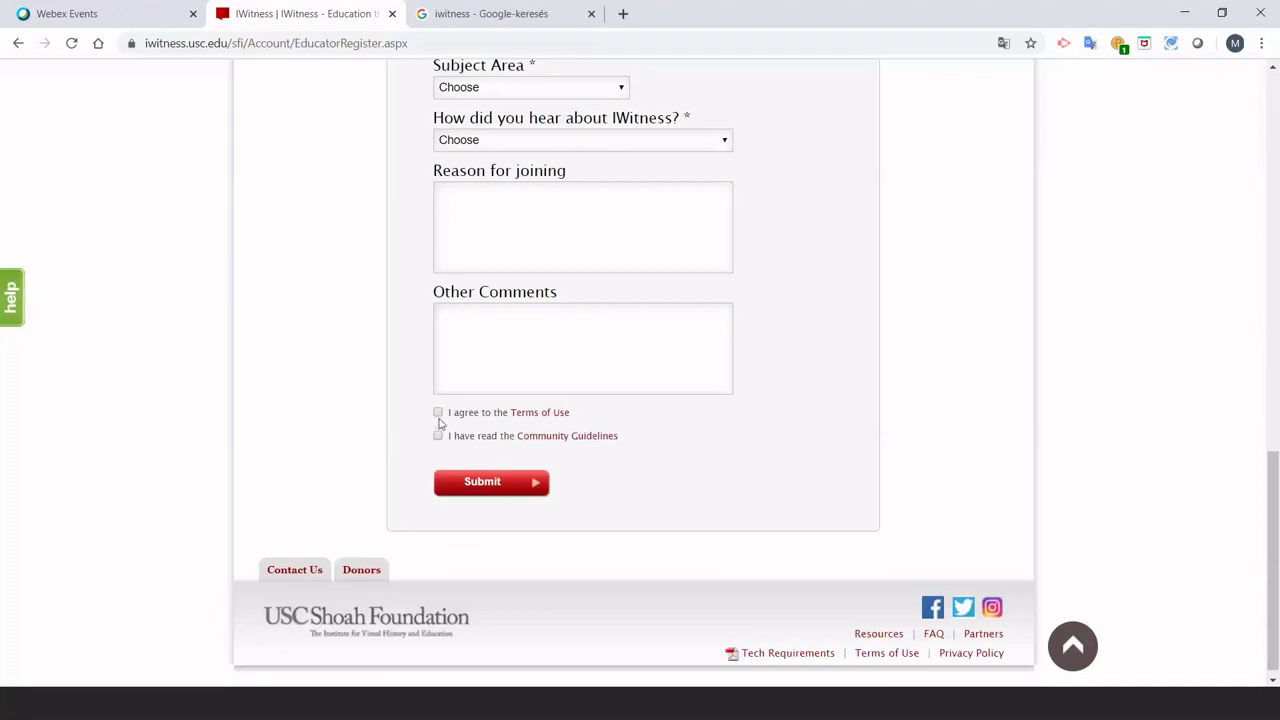
pyautogui.click(438, 413)
pyautogui.click(438, 436)
pyautogui.click(508, 500)
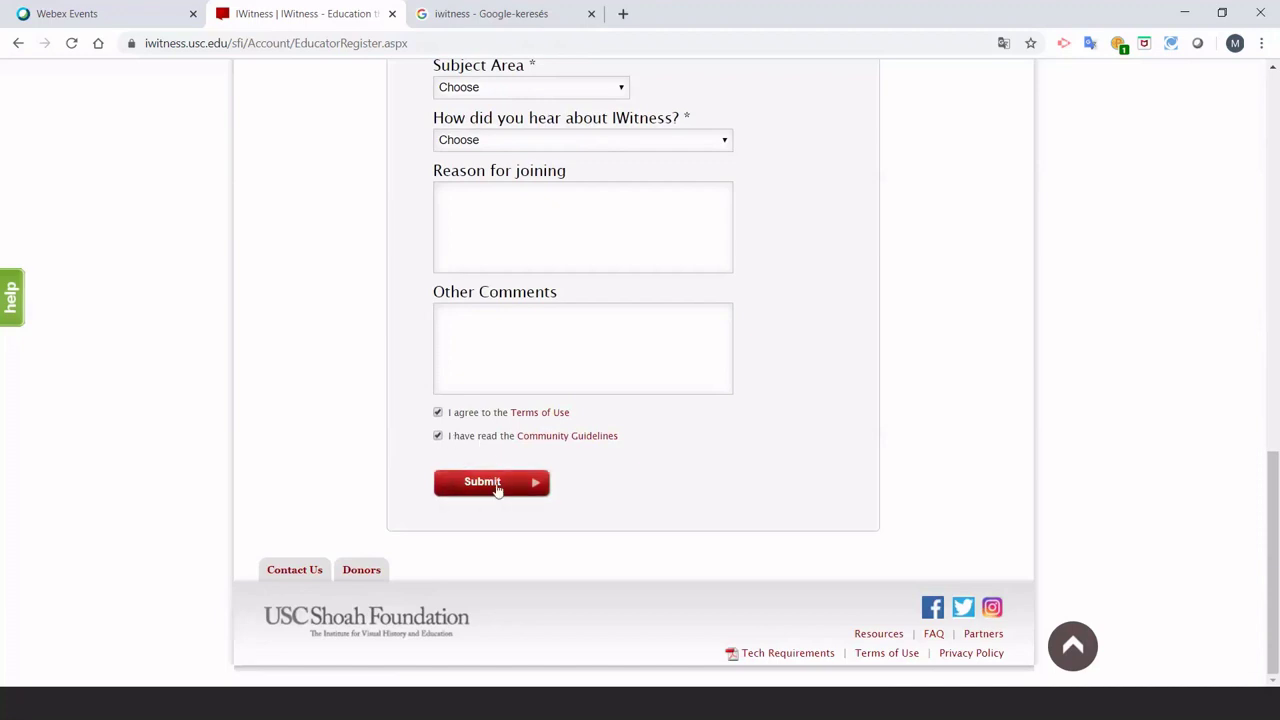
pyautogui.scroll(10, 415, 384)
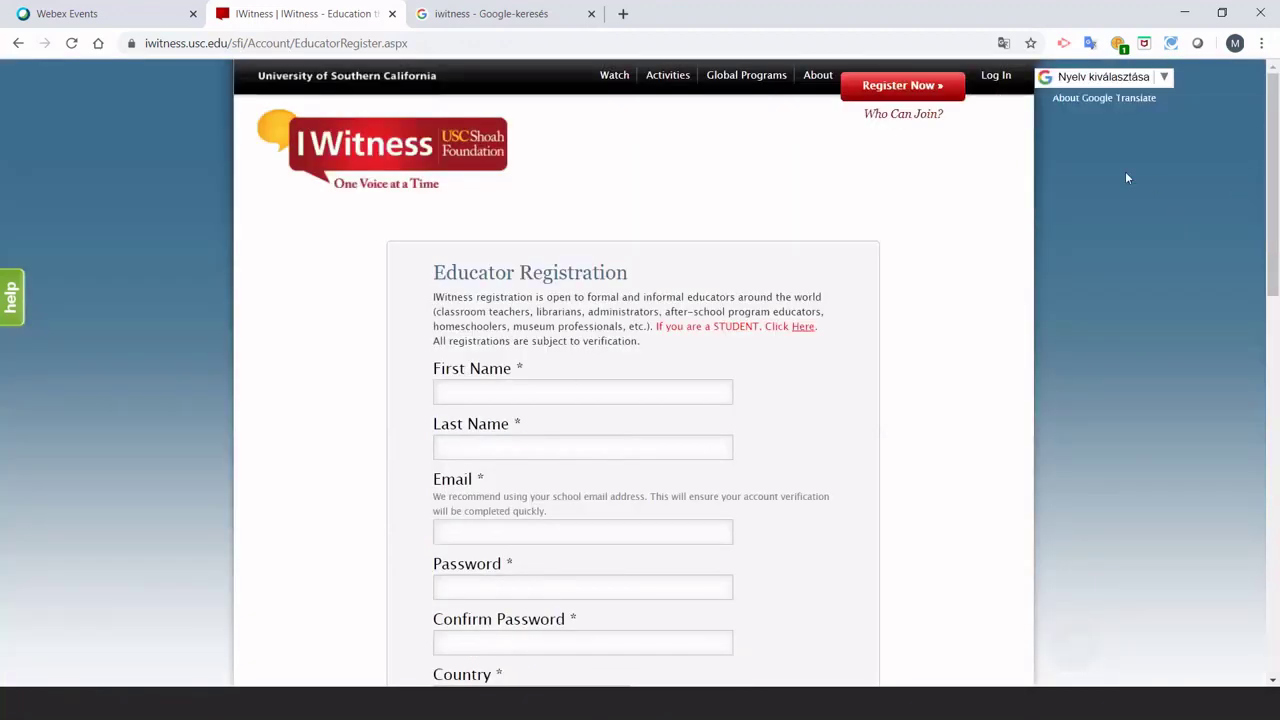
# Log in with the educator account's e-mail address and password.
pyautogui.click(996, 77)
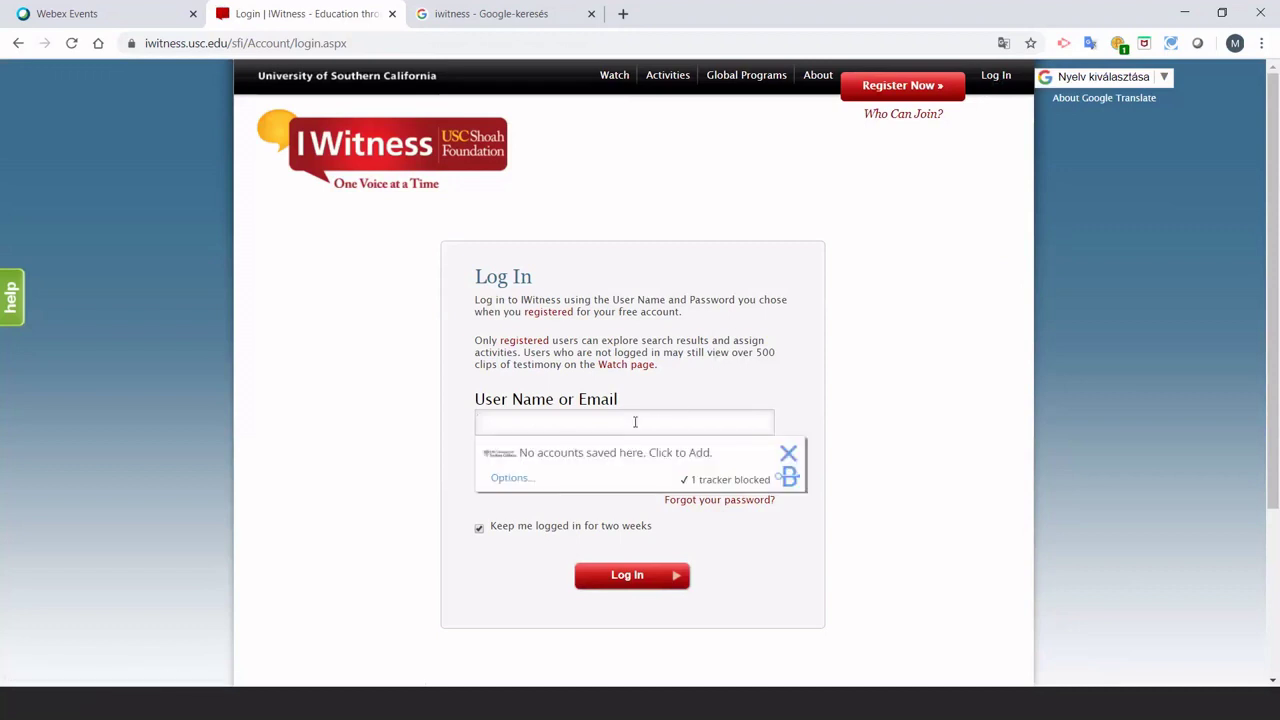
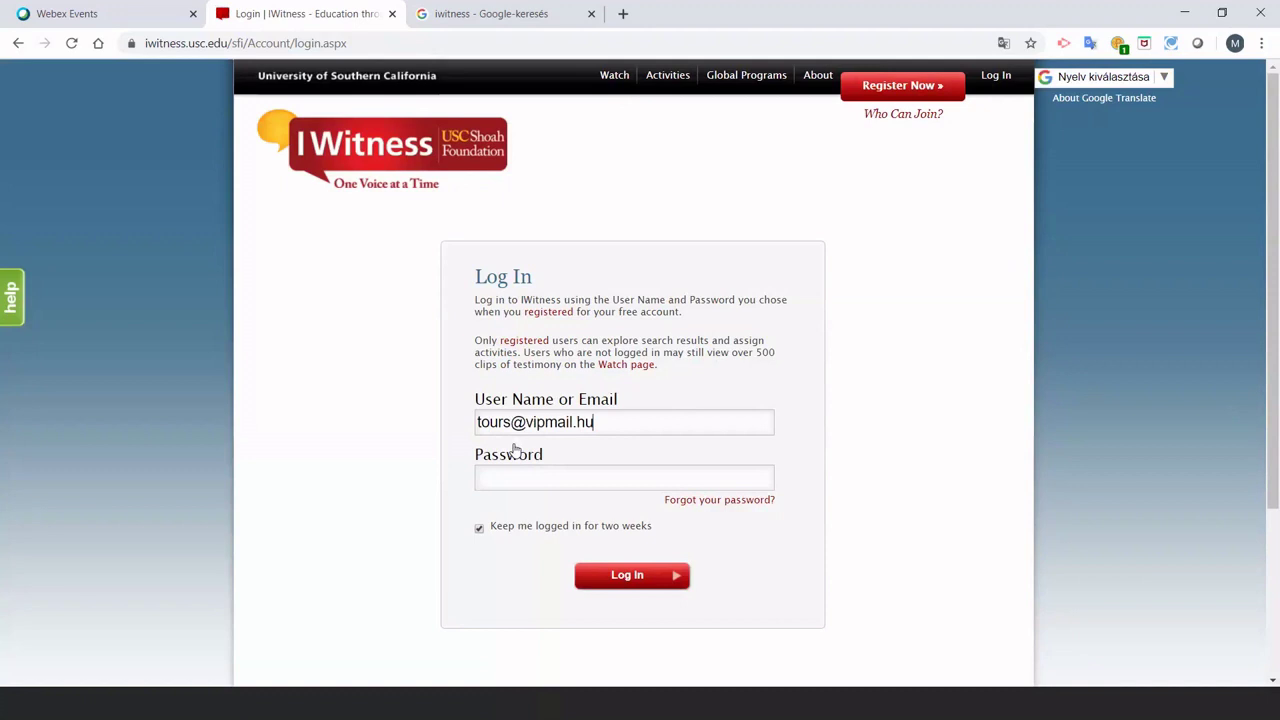
pyautogui.click(505, 480)
pyautogui.write('•••••')
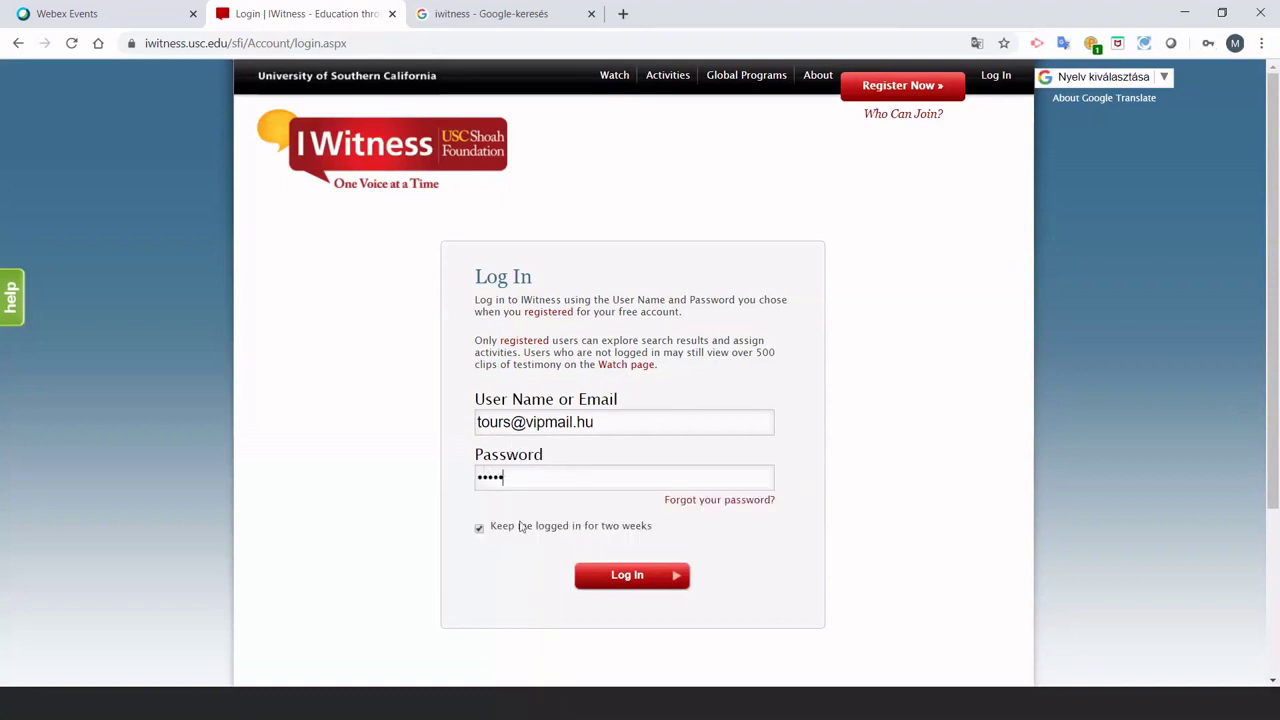
pyautogui.click(645, 587)
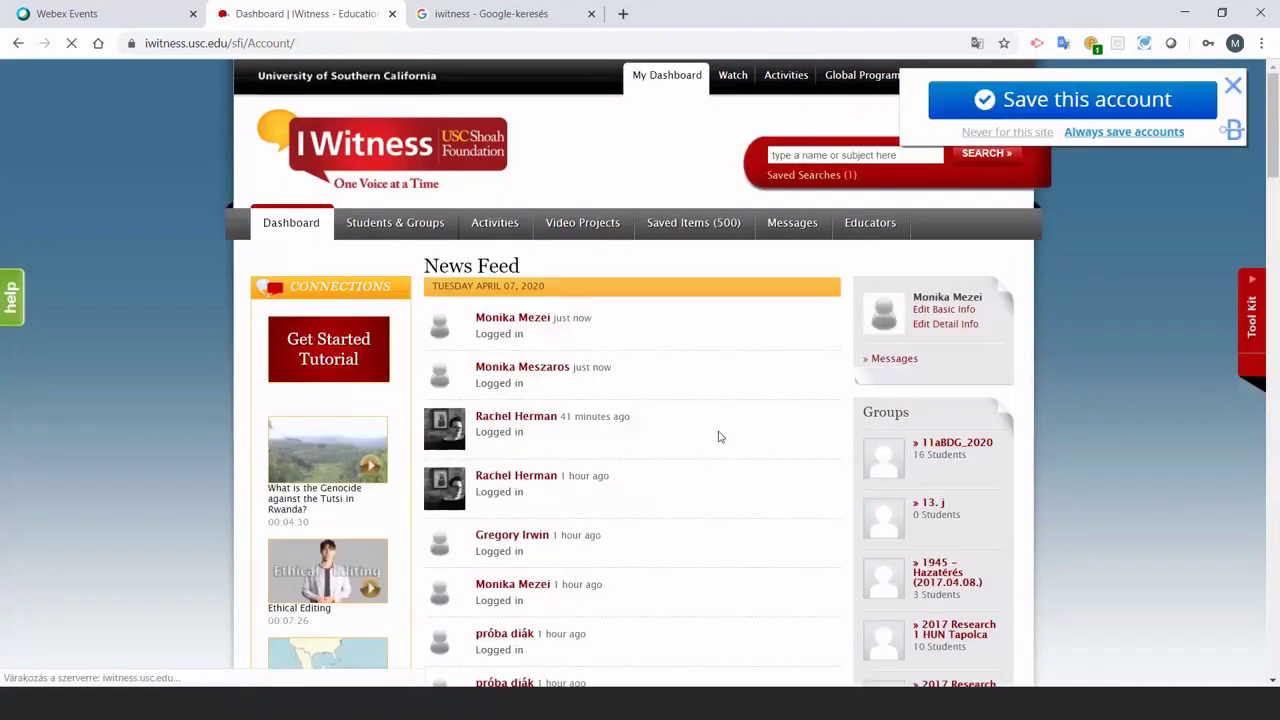
# Dismiss the browser's save-account prompt and go to the Activities library.
pyautogui.click(1233, 86)
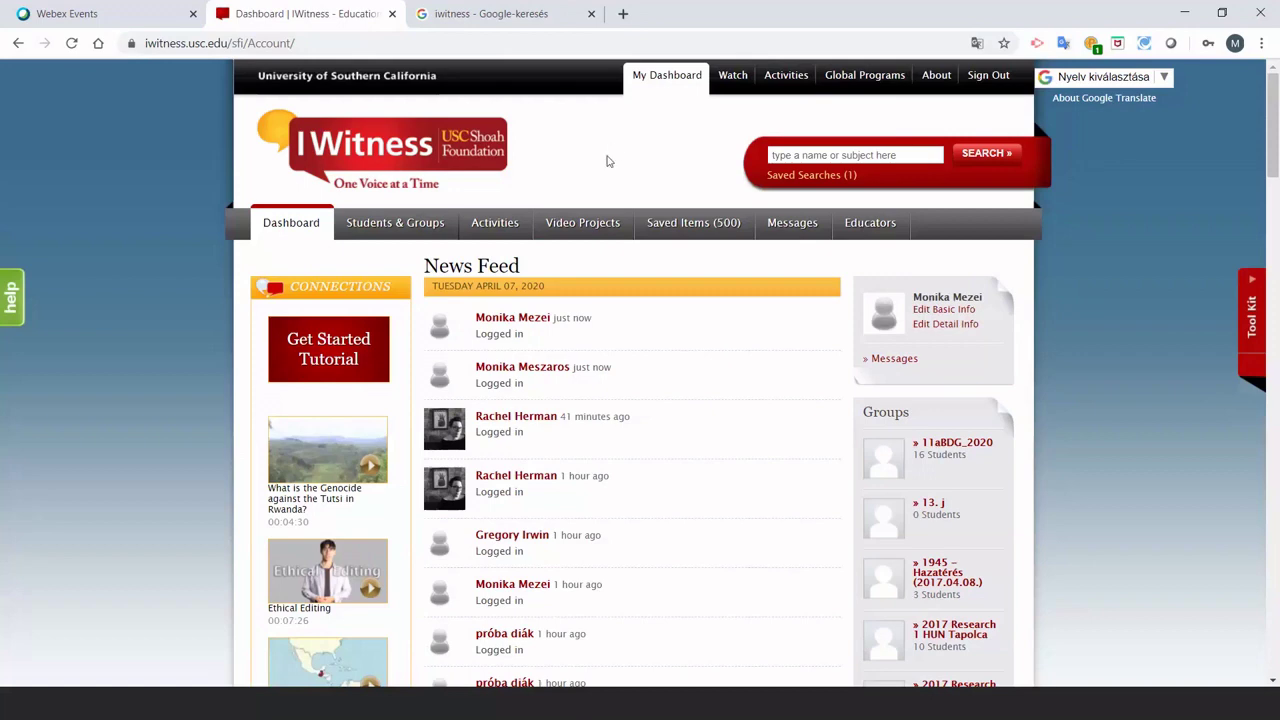
pyautogui.click(503, 224)
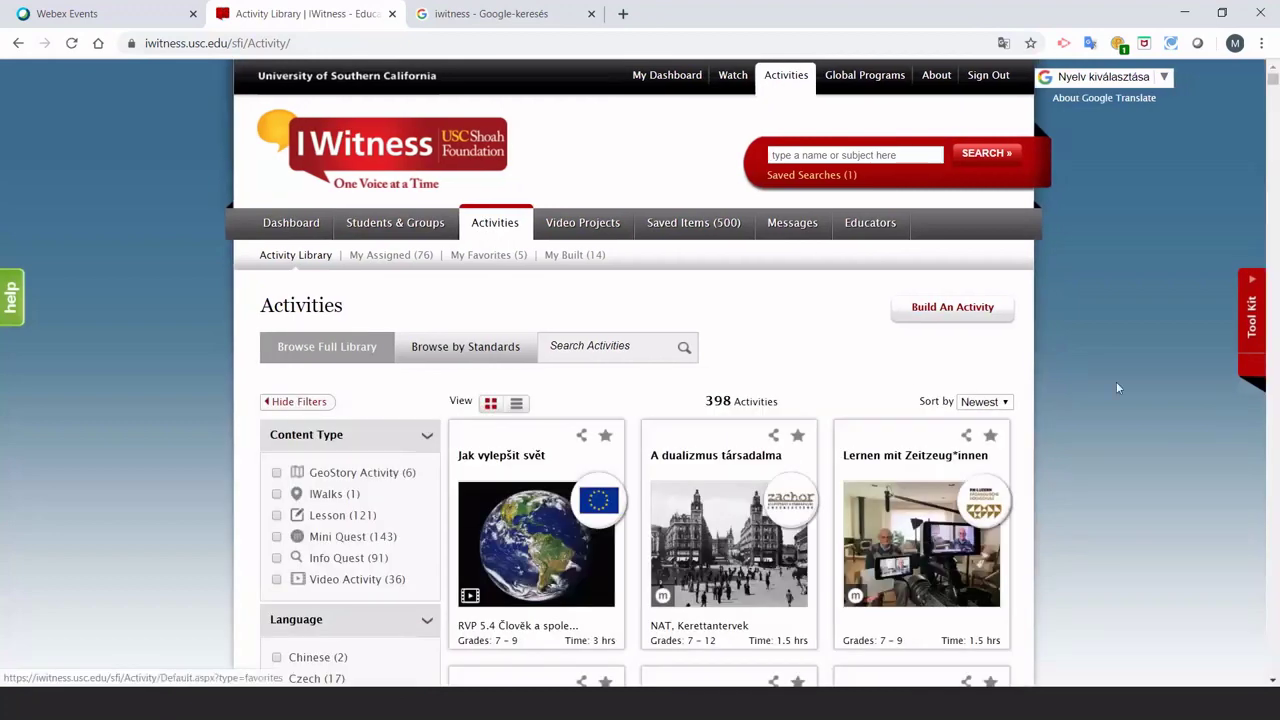
# Filter the activity library to Hungarian, showing its 79 Hungarian-language activities.
pyautogui.scroll(-1, 1109, 394)
pyautogui.scroll(-5, 1109, 396)
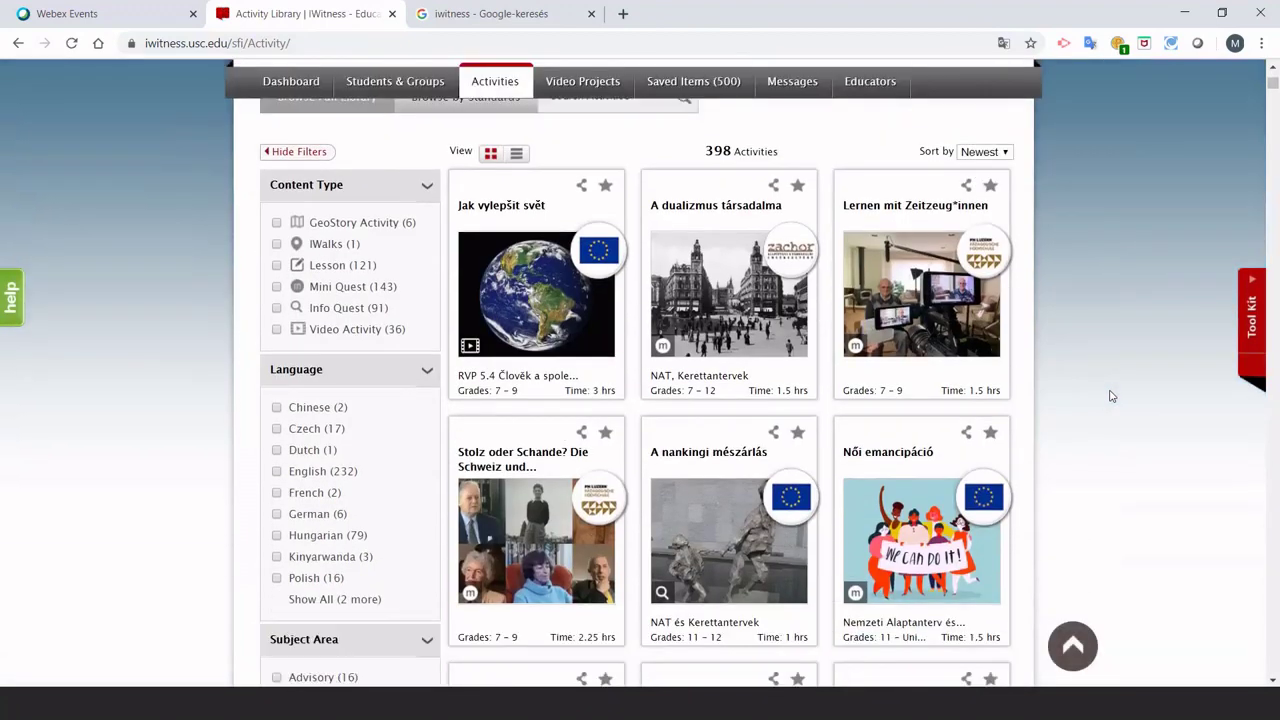
pyautogui.scroll(-5, 1109, 396)
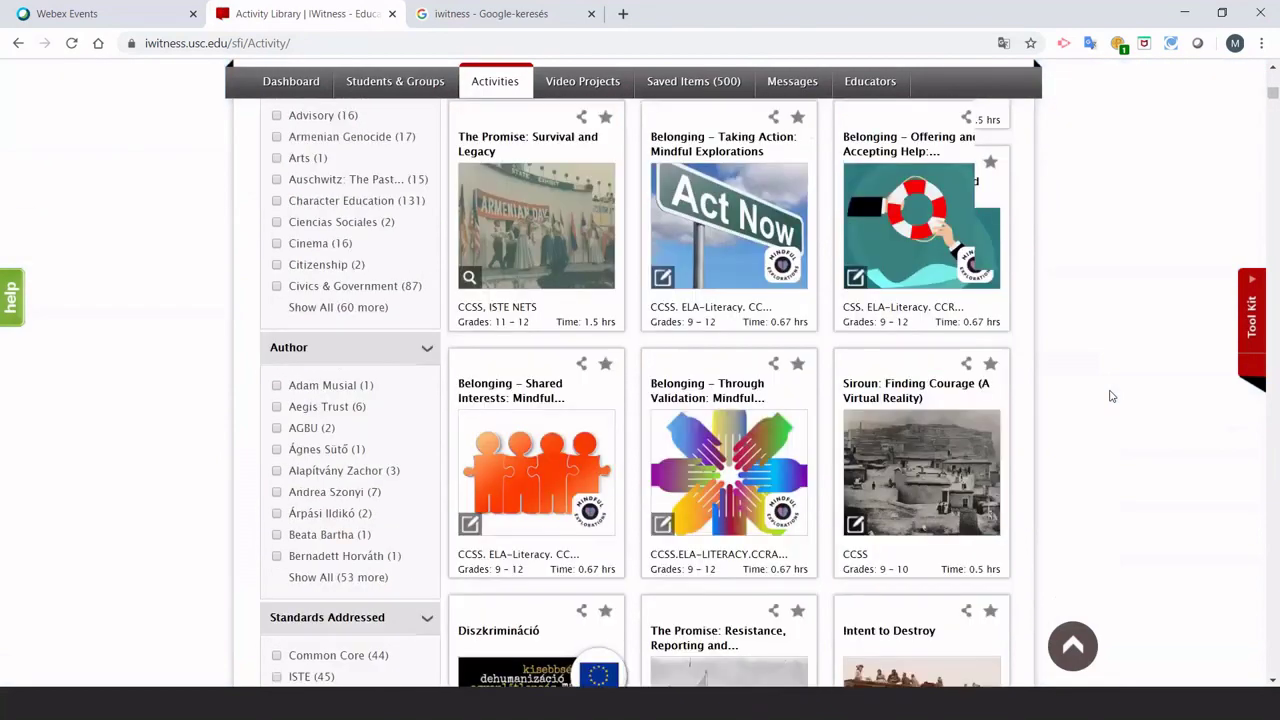
pyautogui.scroll(1, 1109, 396)
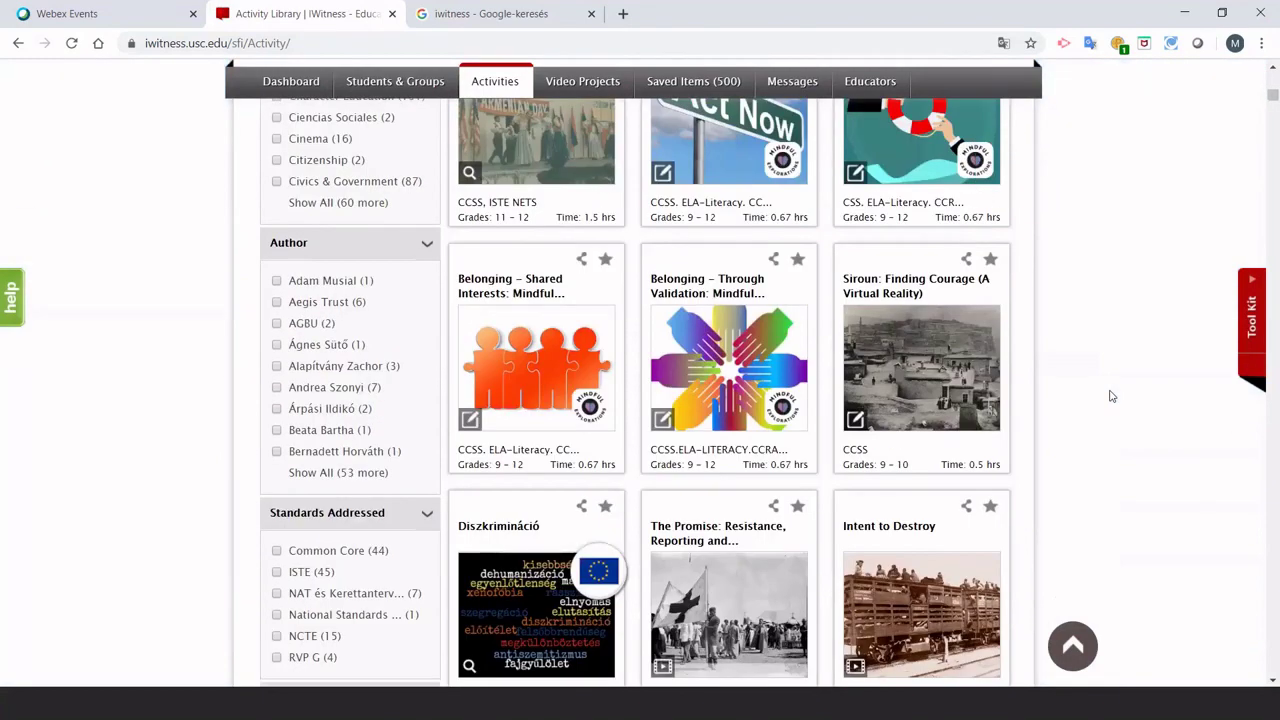
pyautogui.scroll(4, 1109, 396)
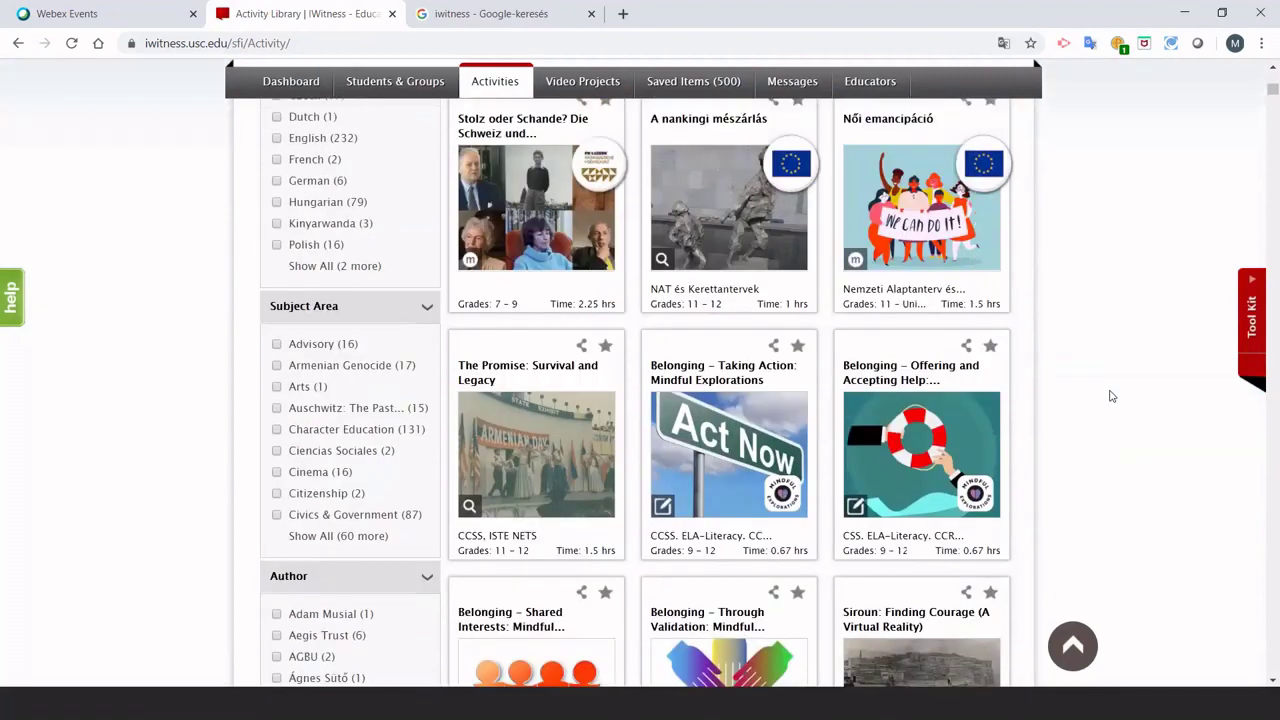
pyautogui.scroll(1, 1109, 396)
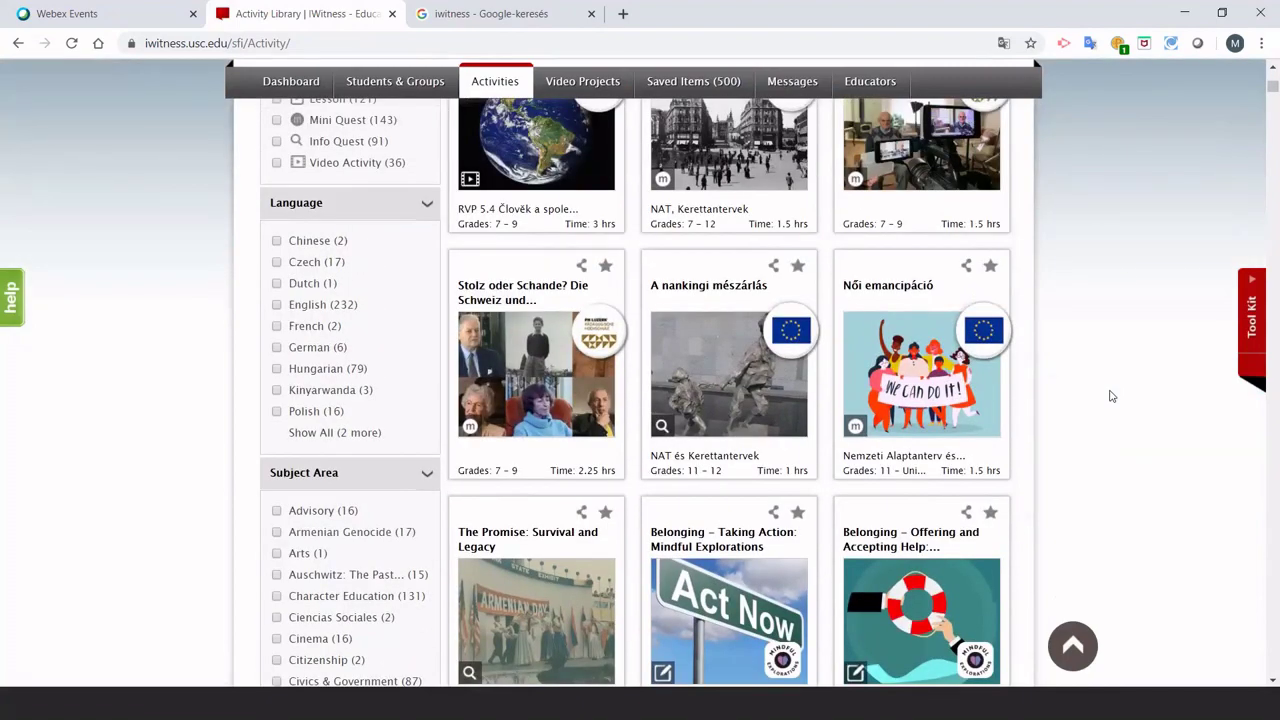
pyautogui.scroll(2, 1109, 396)
pyautogui.scroll(-2, 1109, 396)
pyautogui.click(277, 370)
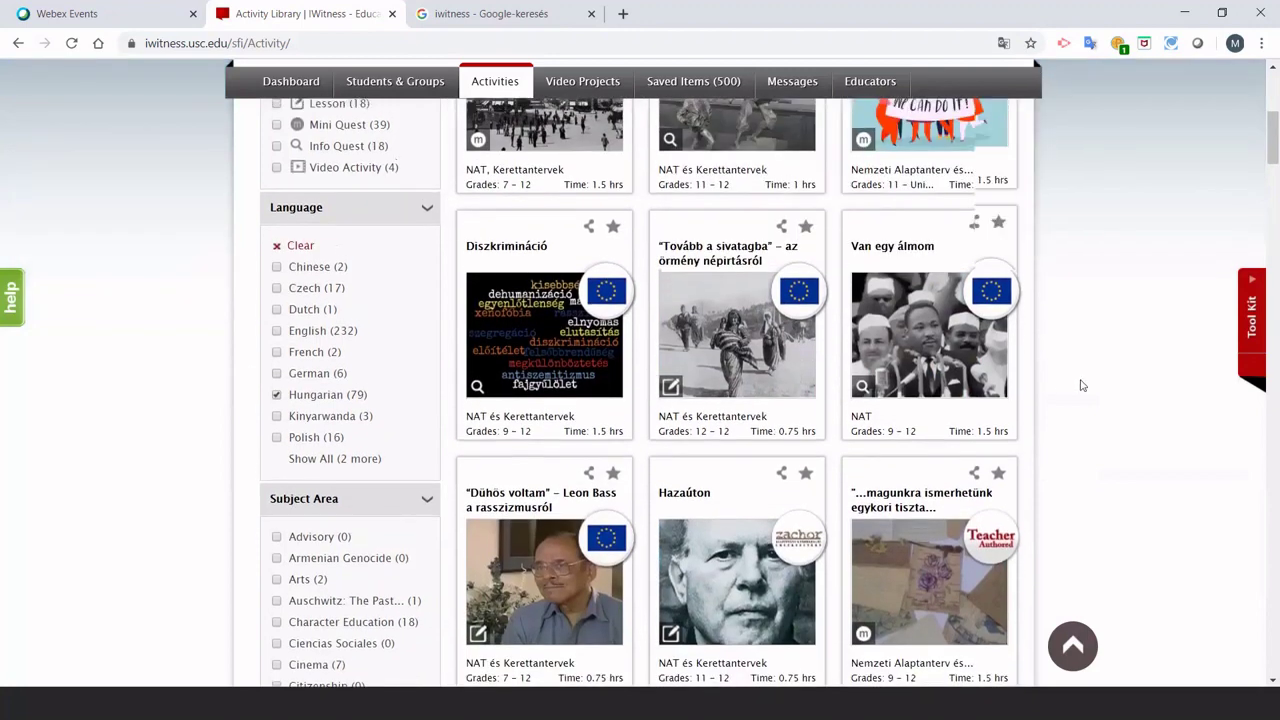
pyautogui.scroll(-6, 1079, 385)
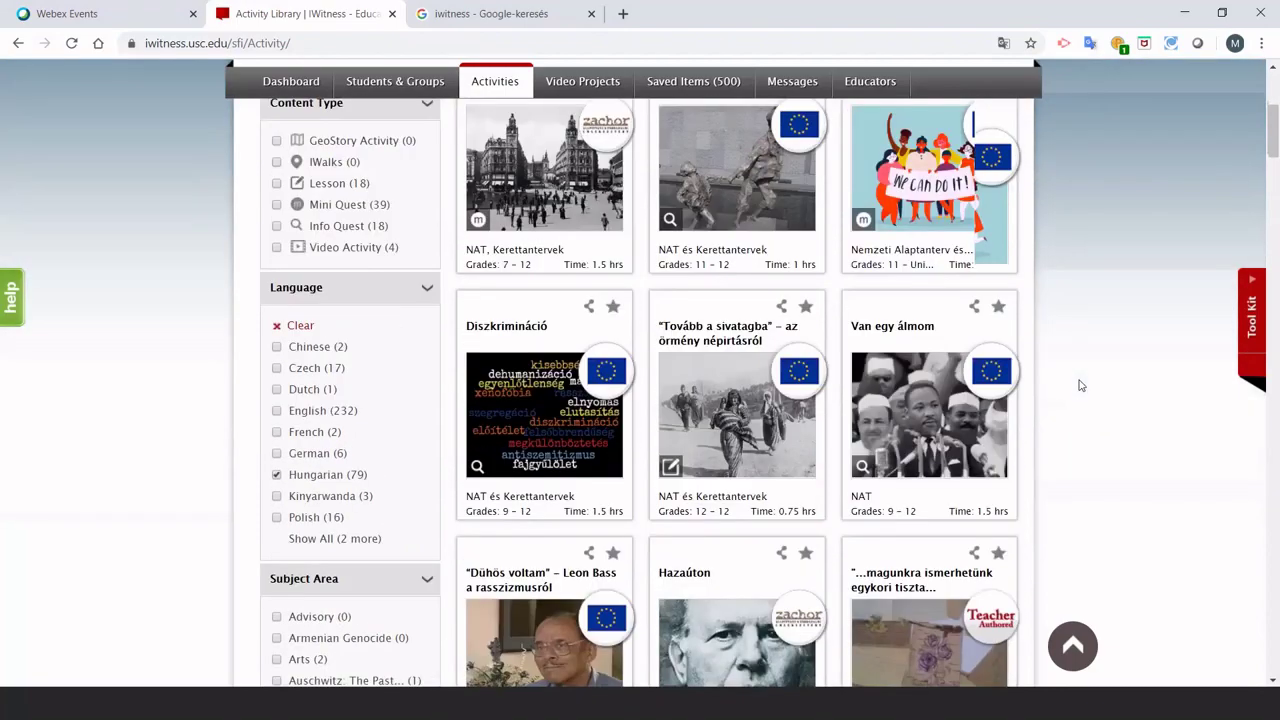
pyautogui.scroll(-5, 1079, 385)
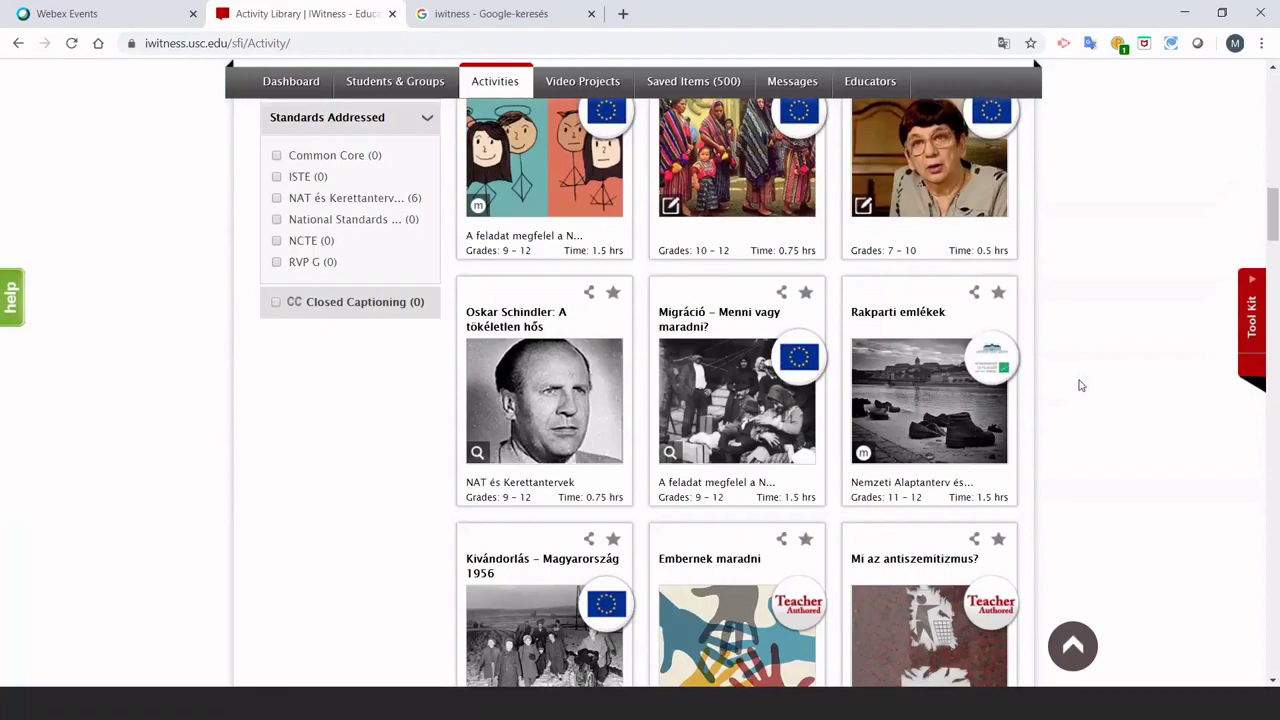
pyautogui.scroll(10, 1079, 385)
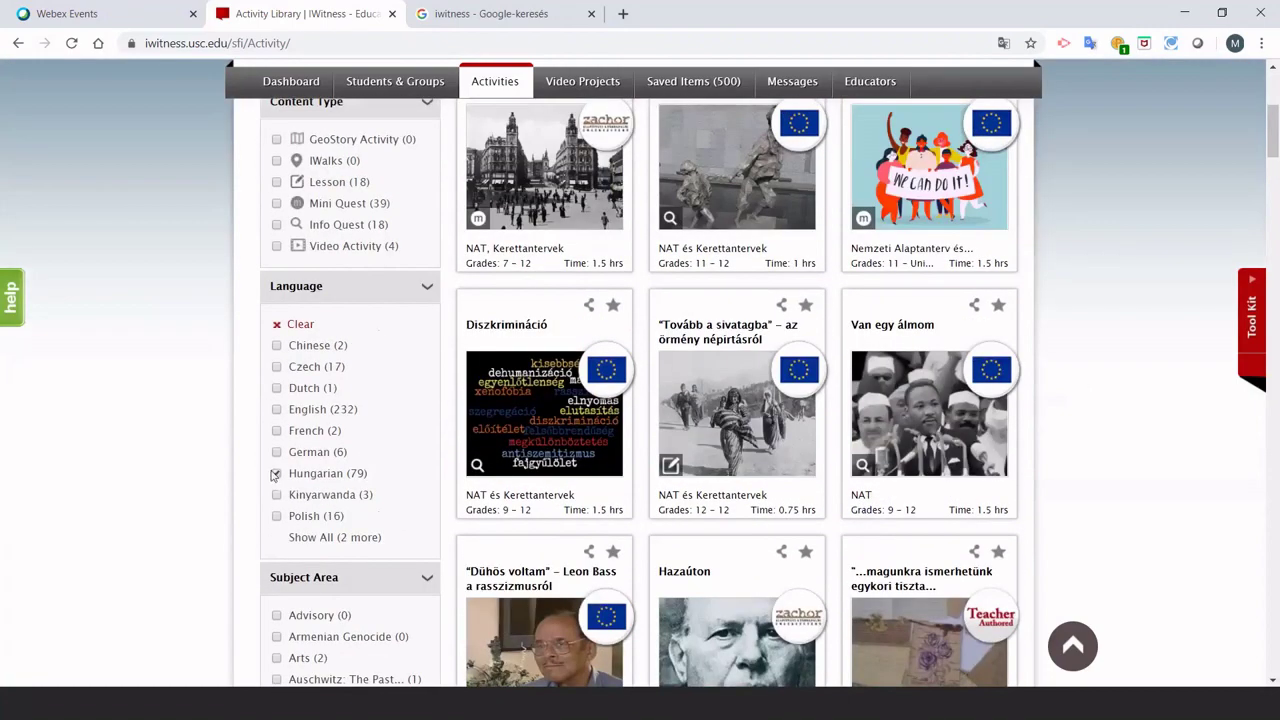
# Swap the Hungarian filter for Kinyarwanda, then English, and browse the 232 English activities.
pyautogui.click(276, 474)
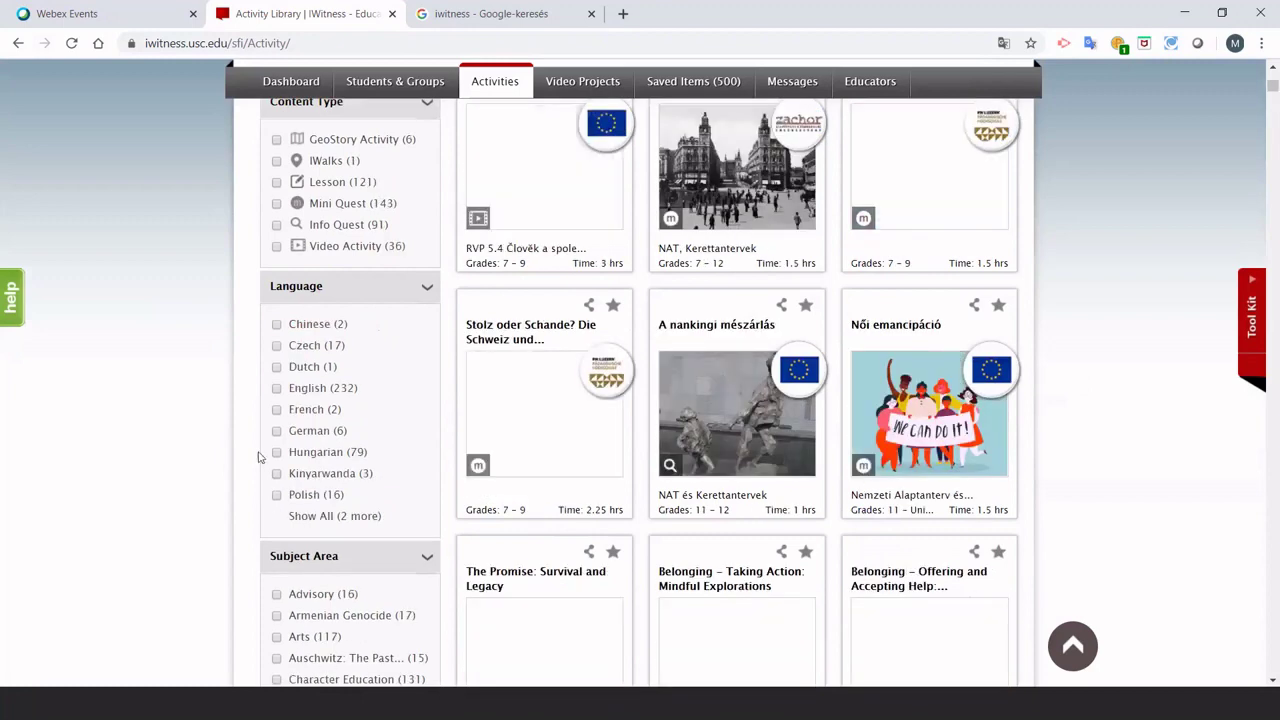
pyautogui.click(276, 494)
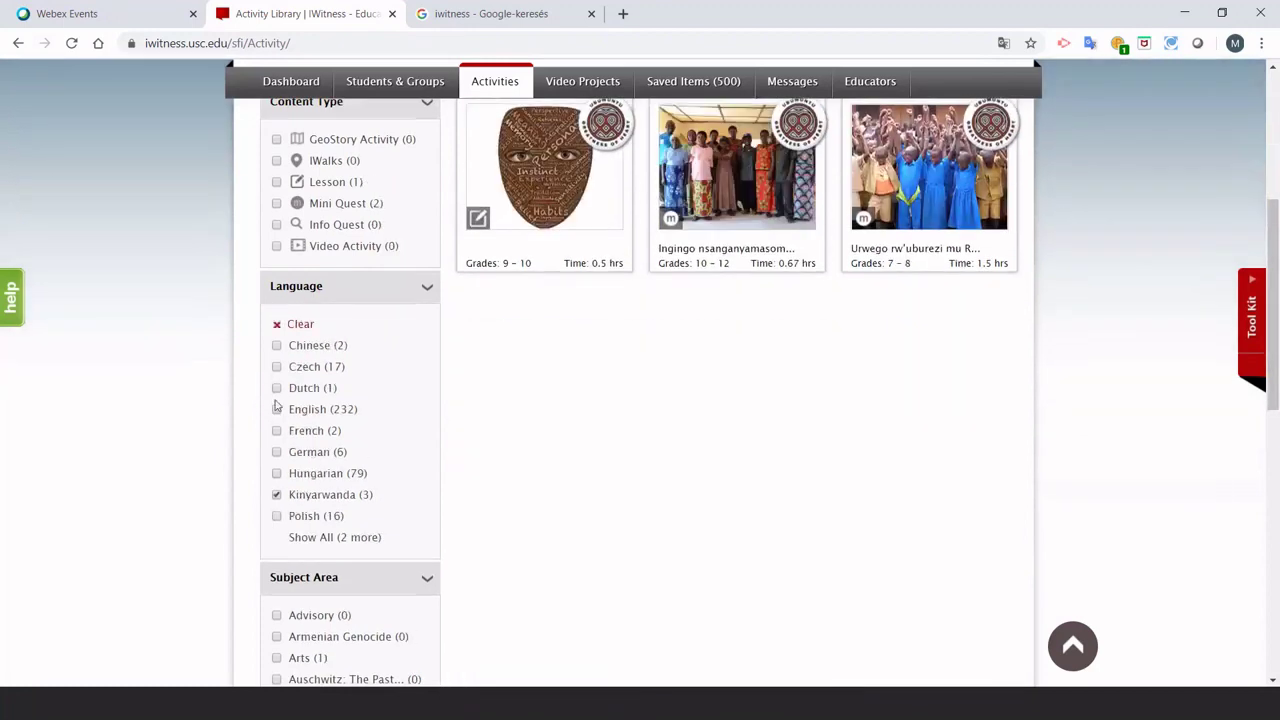
pyautogui.click(276, 494)
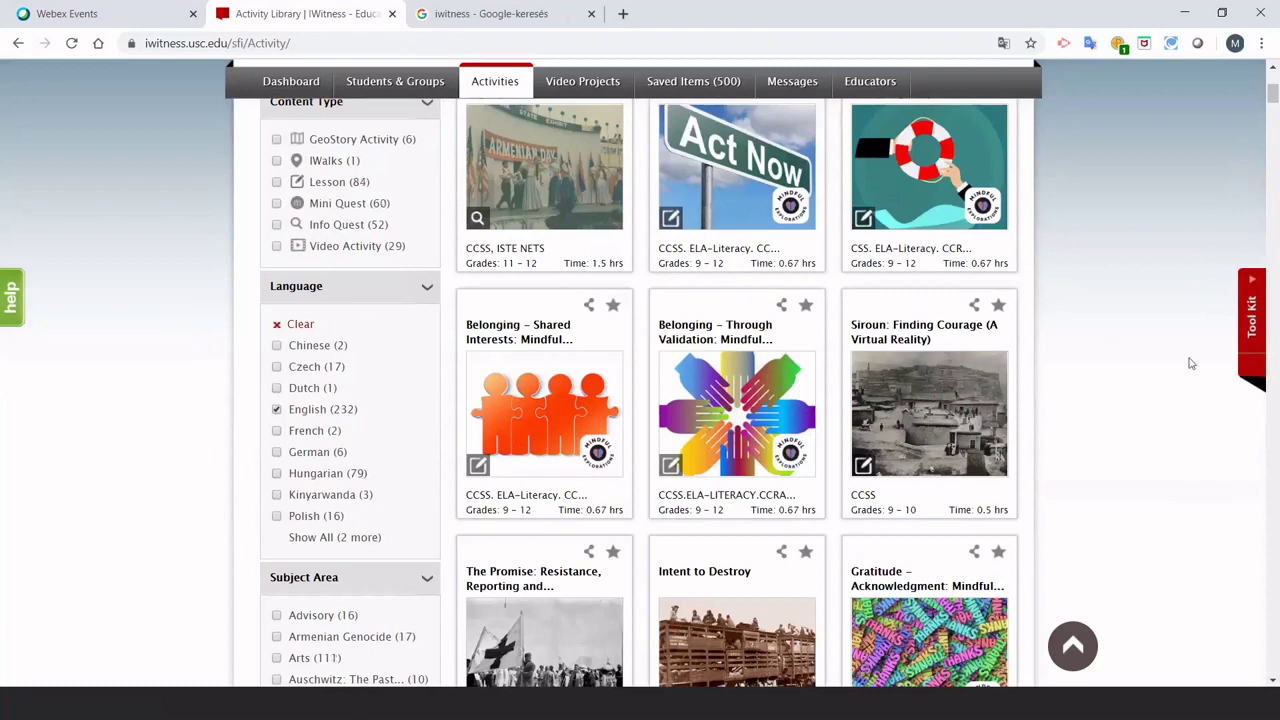
pyautogui.scroll(2, 1100, 349)
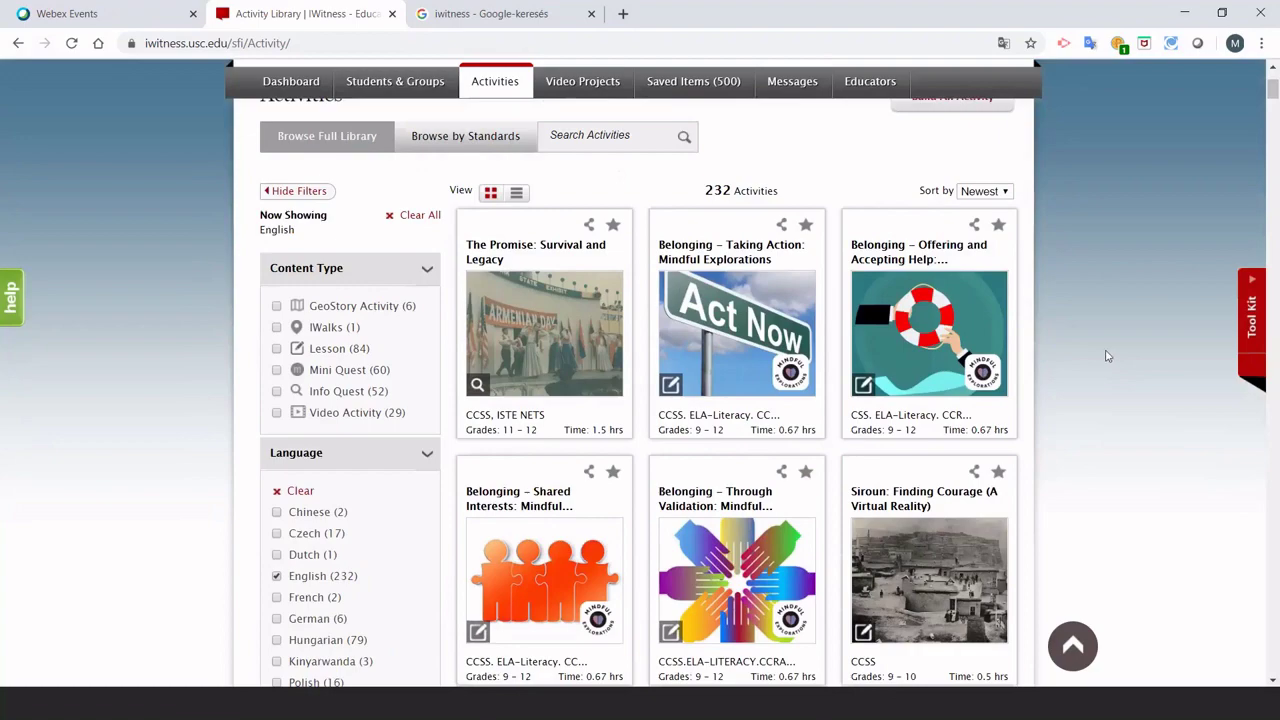
pyautogui.scroll(-7, 1107, 356)
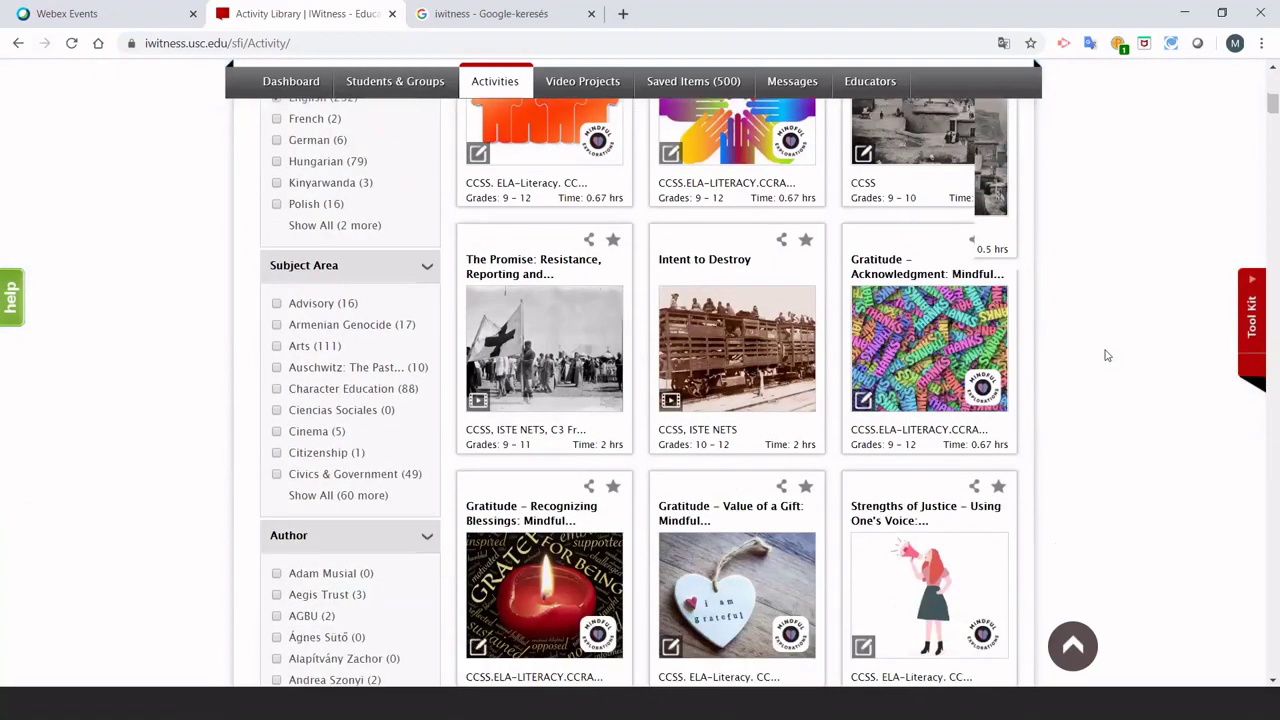
pyautogui.scroll(-3, 1107, 356)
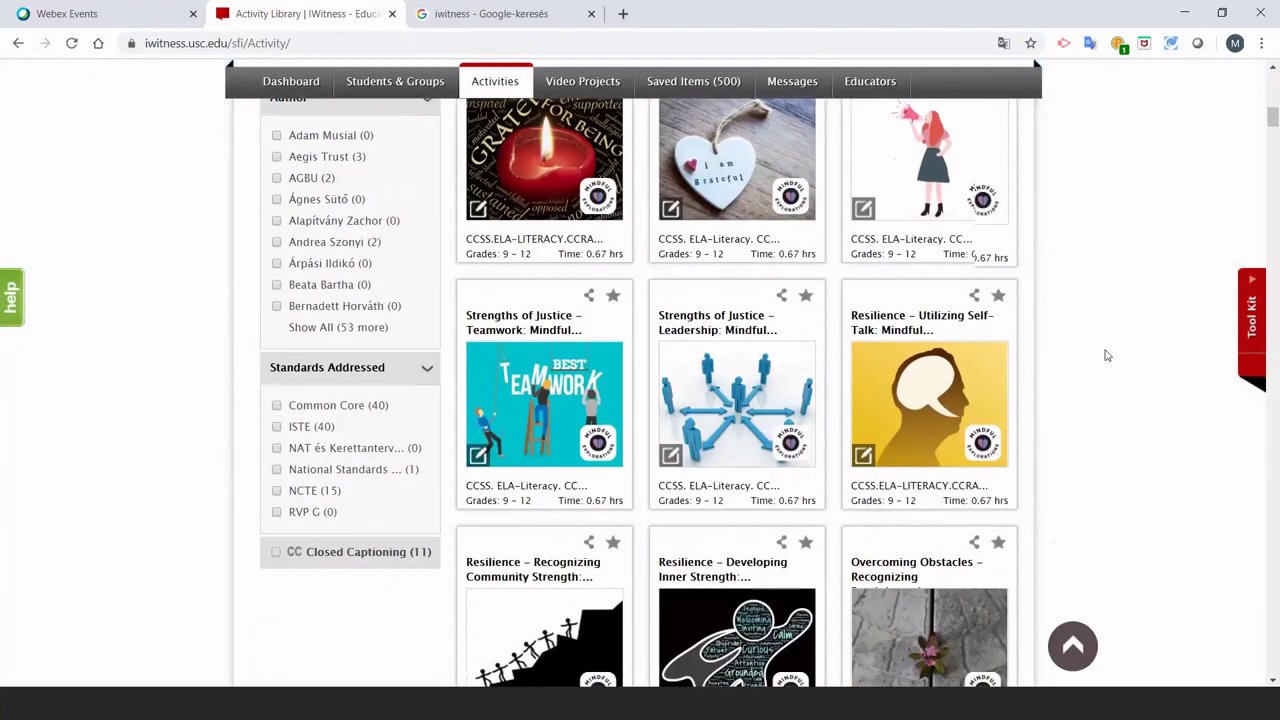
pyautogui.scroll(-5, 1107, 356)
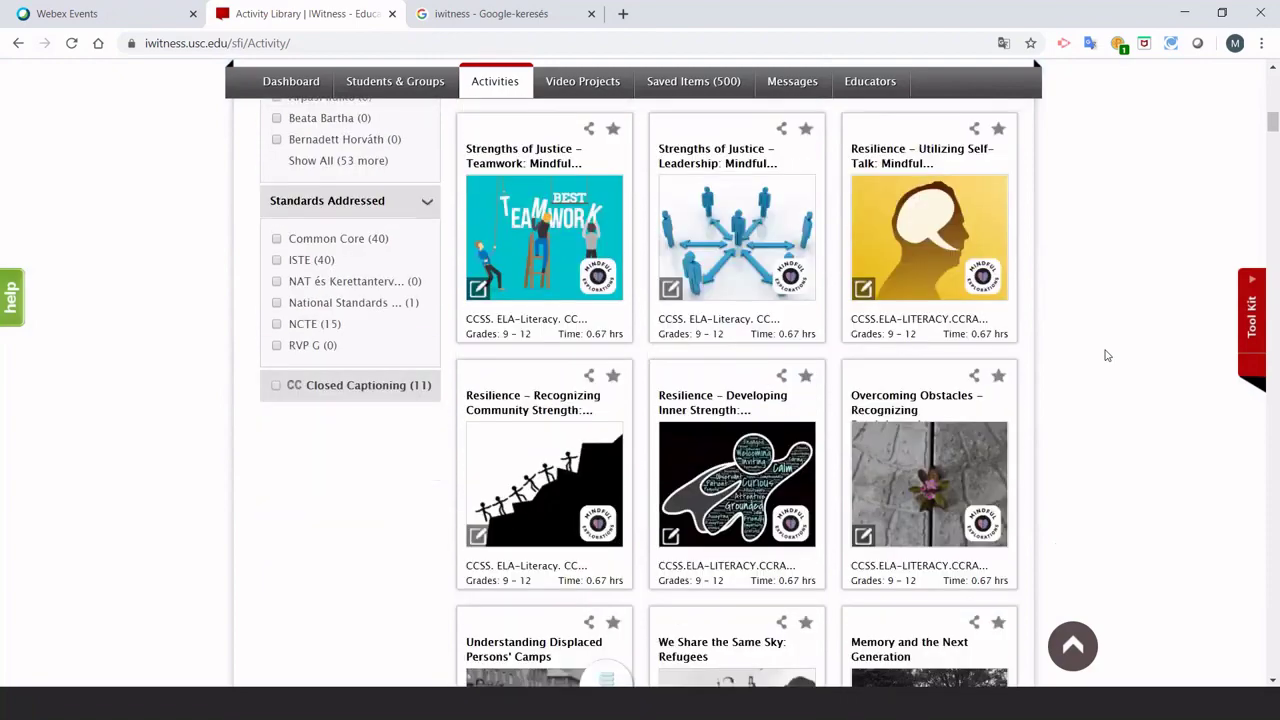
pyautogui.scroll(-3, 1107, 356)
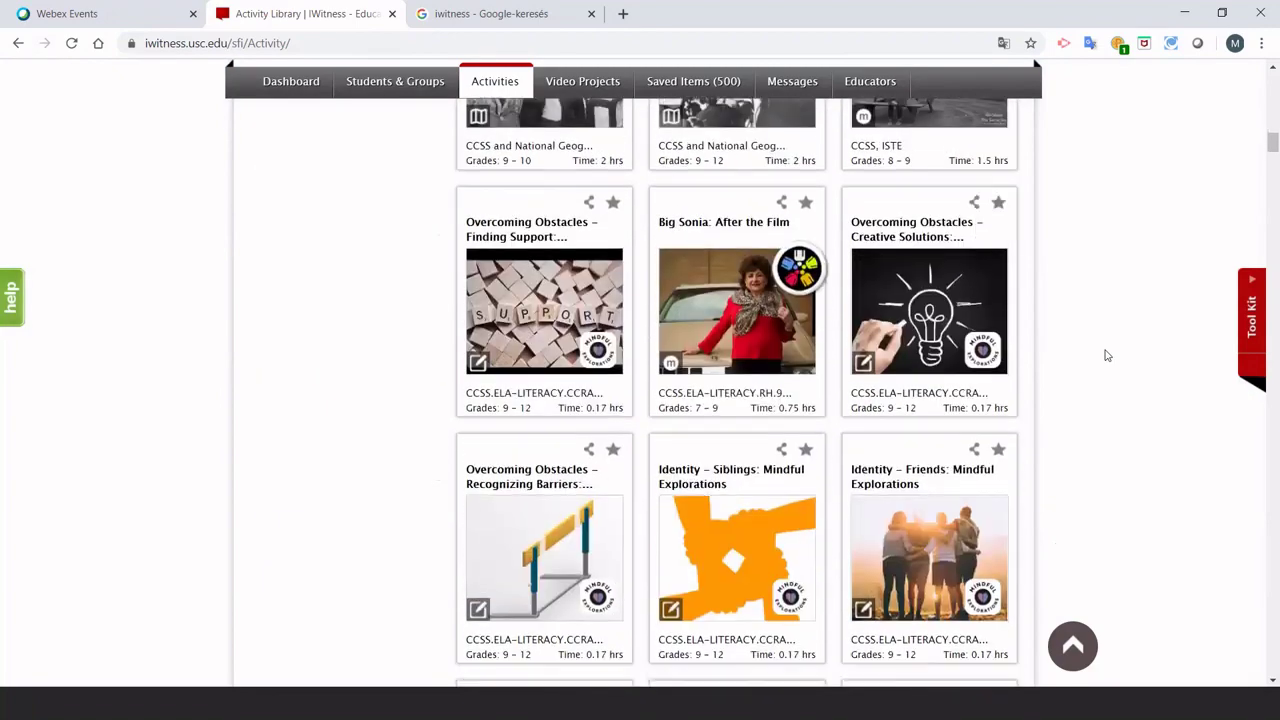
pyautogui.scroll(4, 1107, 356)
pyautogui.scroll(8, 1107, 356)
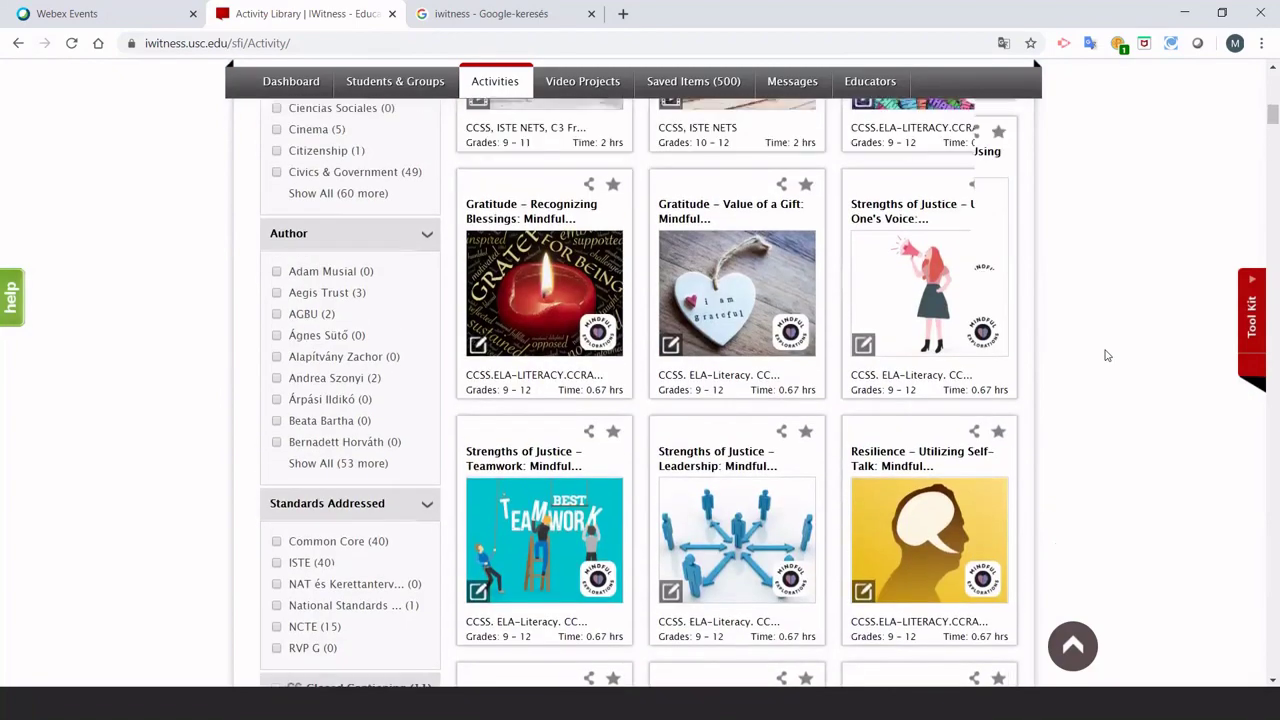
pyautogui.scroll(-1, 1106, 355)
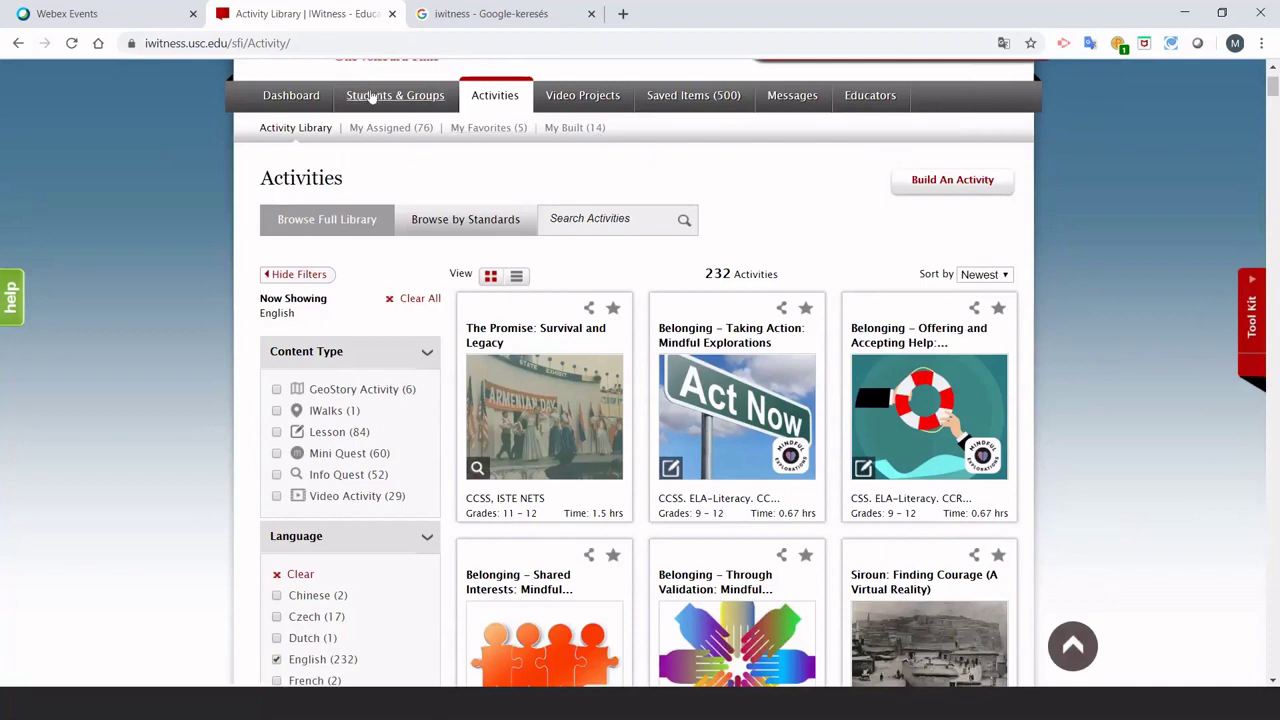
pyautogui.scroll(2, 372, 160)
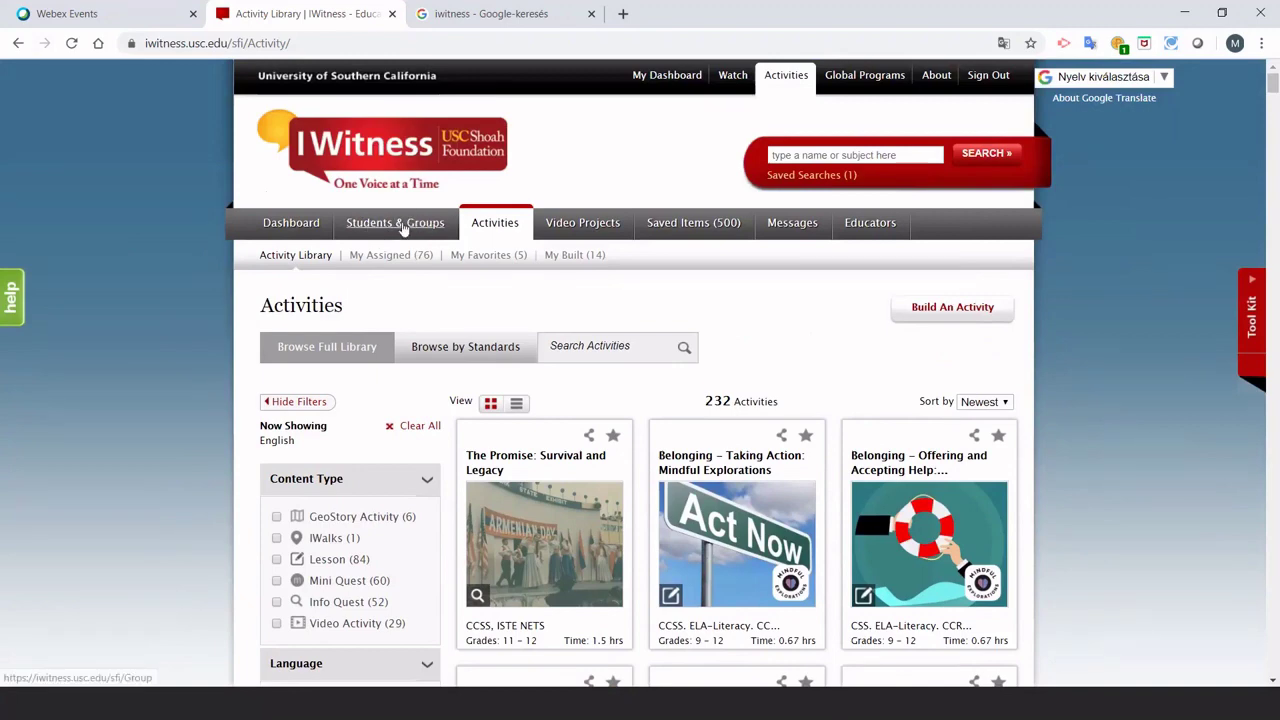
# Open Students & Groups and scroll through the educator's 46 groups.
pyautogui.click(403, 228)
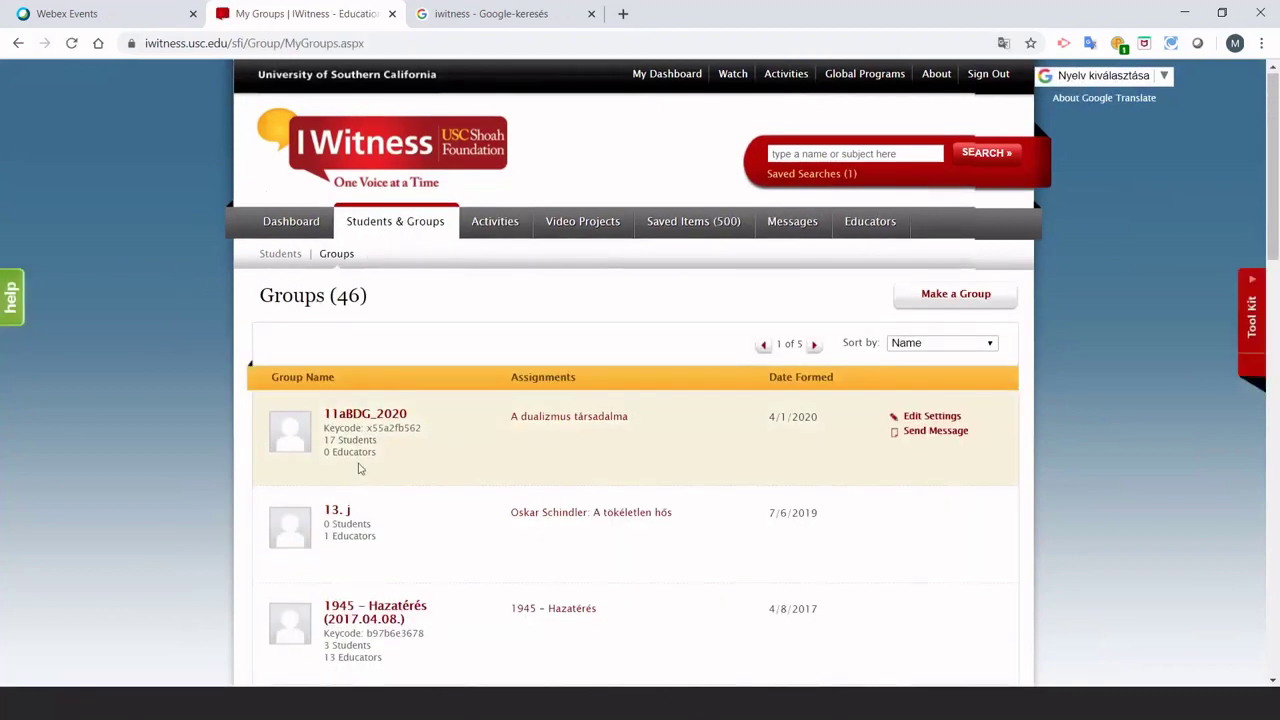
pyautogui.scroll(-4, 359, 469)
pyautogui.scroll(-2, 359, 469)
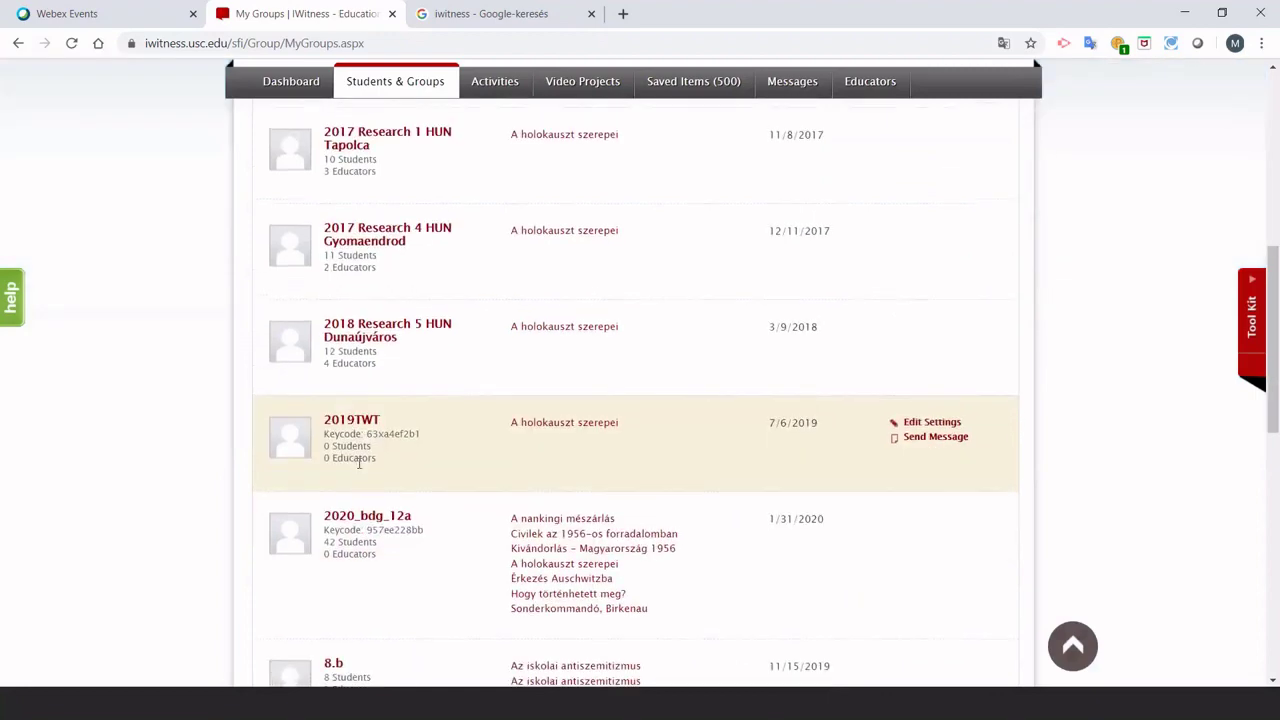
pyautogui.scroll(6, 355, 458)
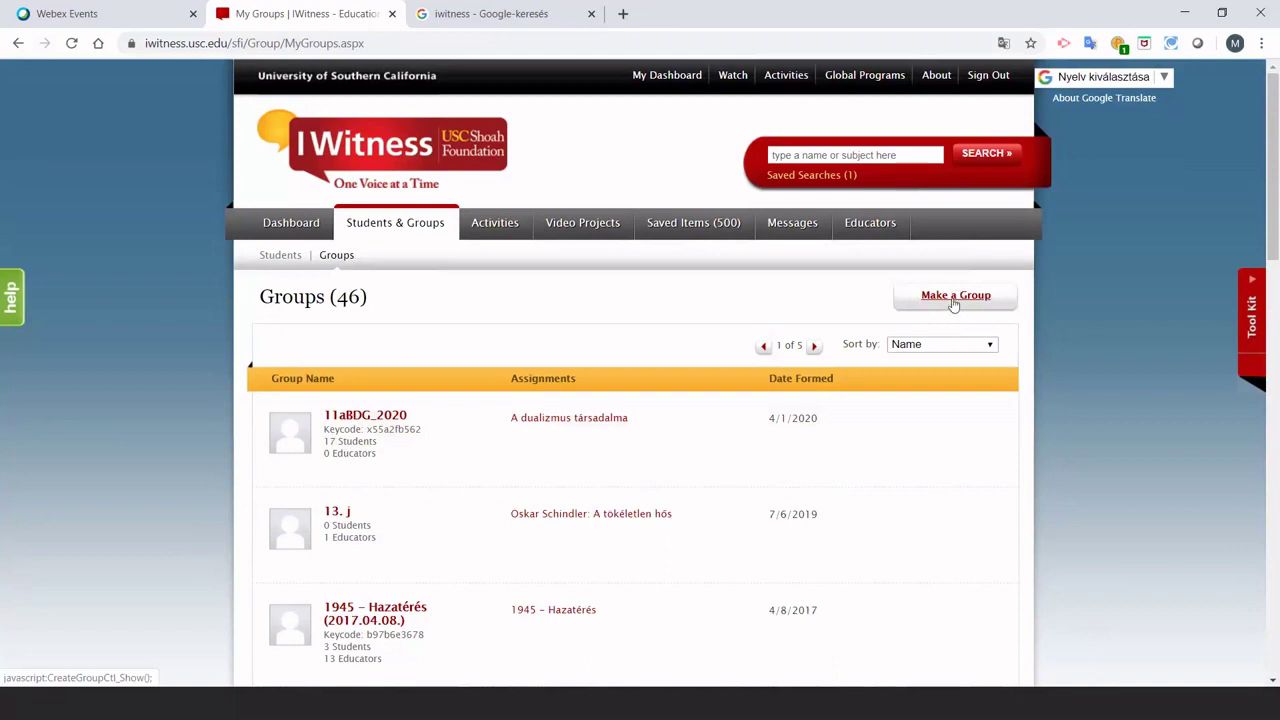
# Make a new group named 'próbacsopi' and acknowledge the confirmation.
pyautogui.click(954, 296)
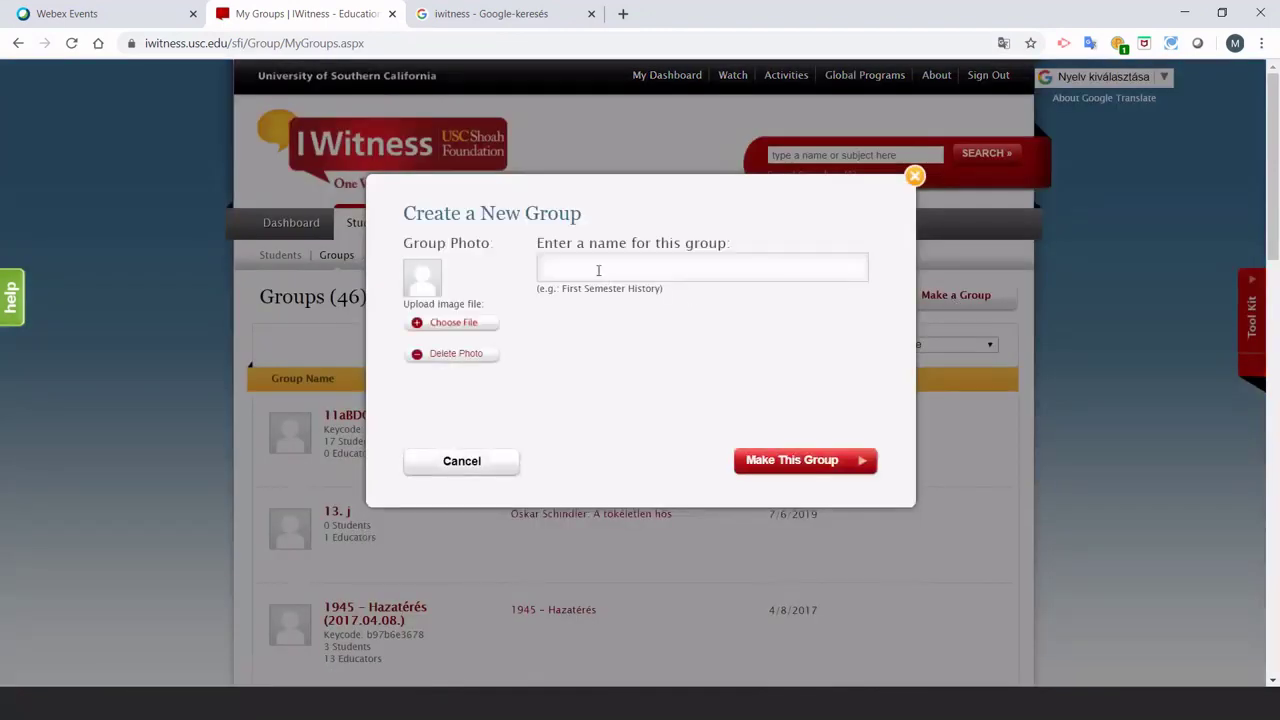
pyautogui.click(598, 270)
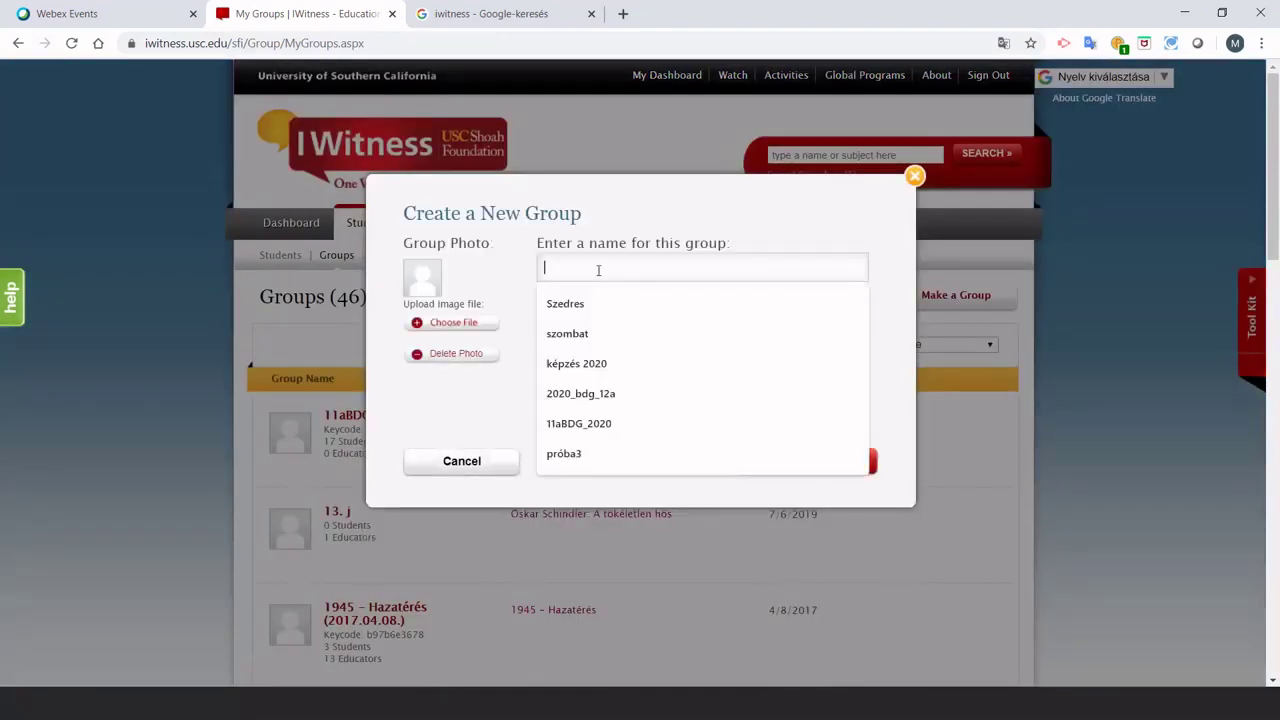
pyautogui.write('pró')
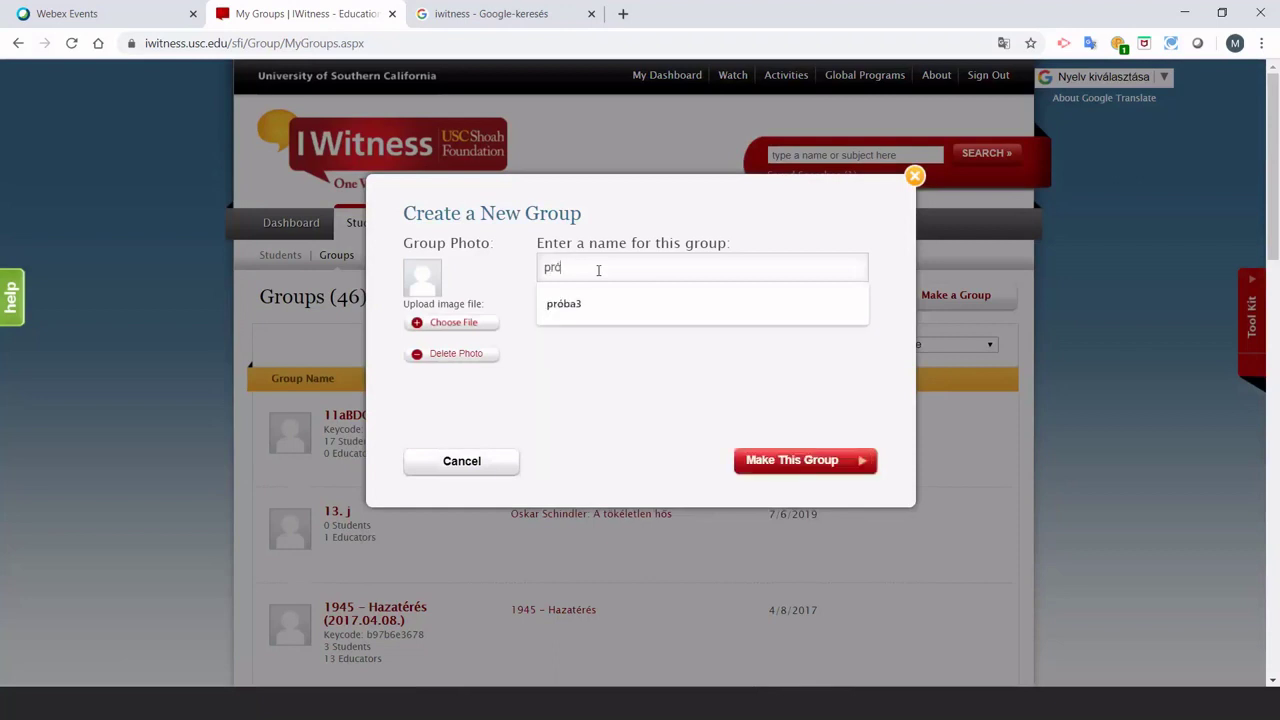
pyautogui.write('bacsop')
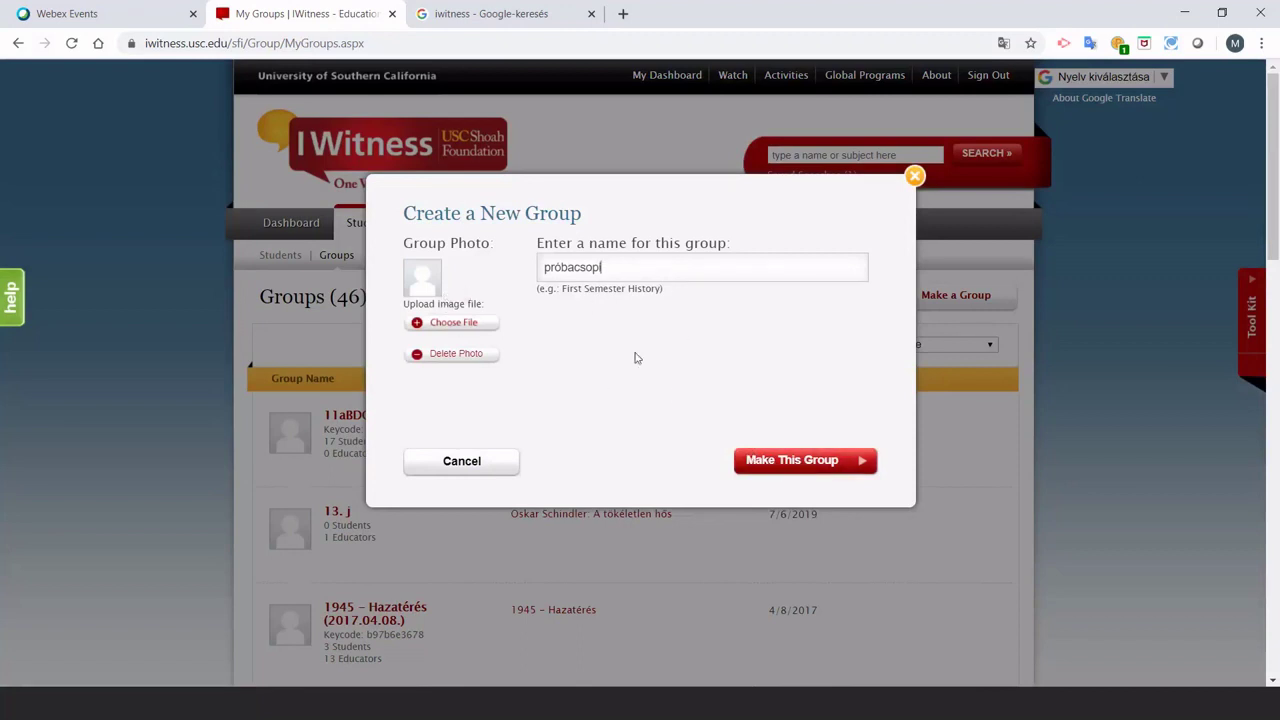
pyautogui.click(800, 466)
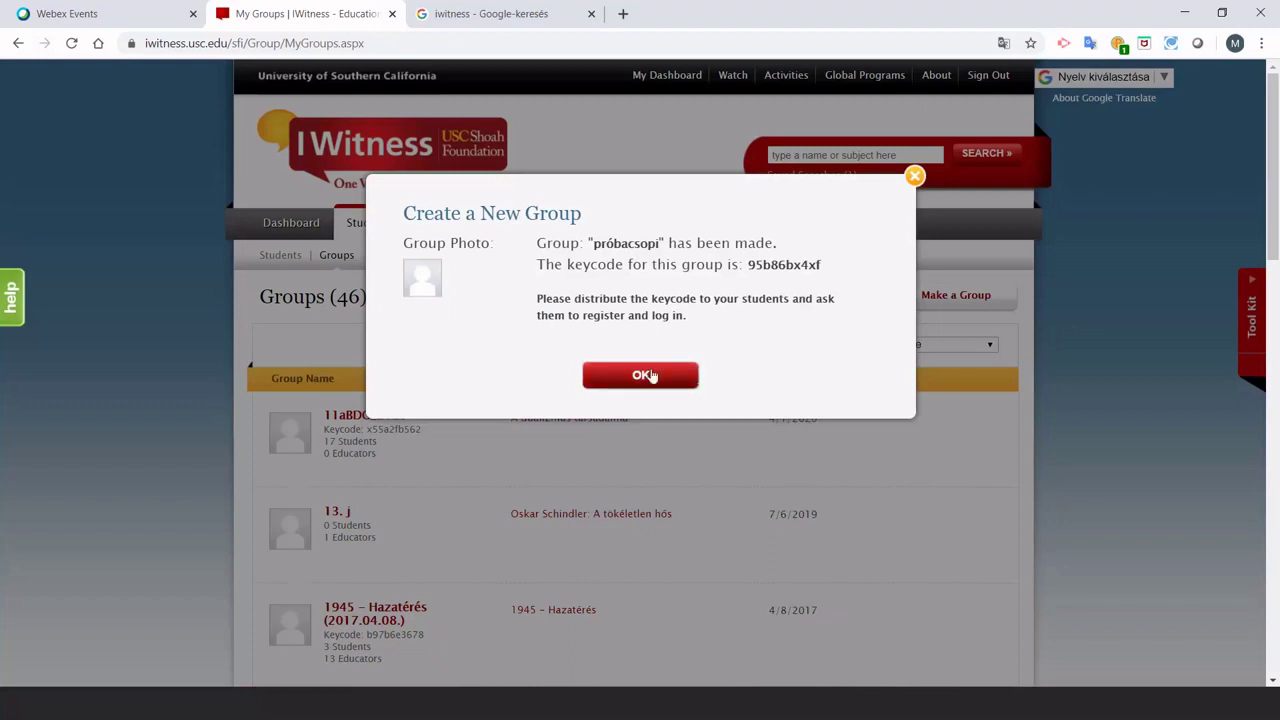
pyautogui.click(645, 375)
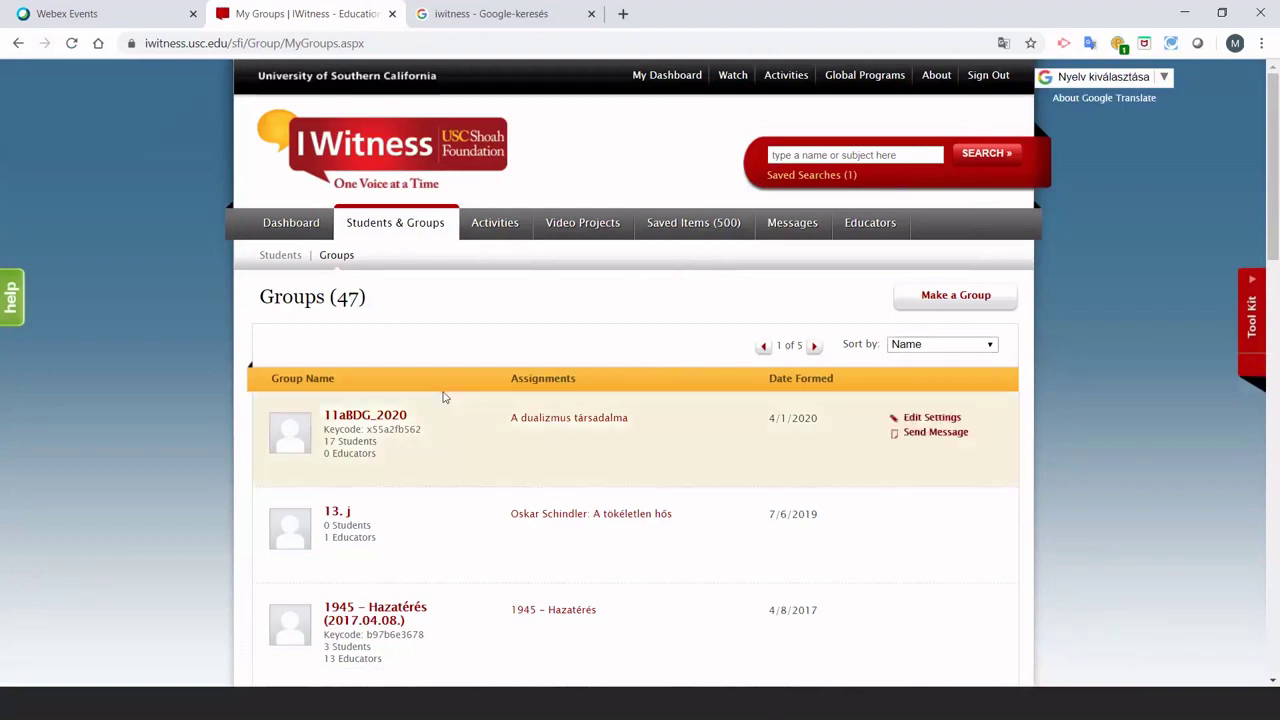
pyautogui.scroll(-1, 360, 427)
pyautogui.scroll(-1, 360, 427)
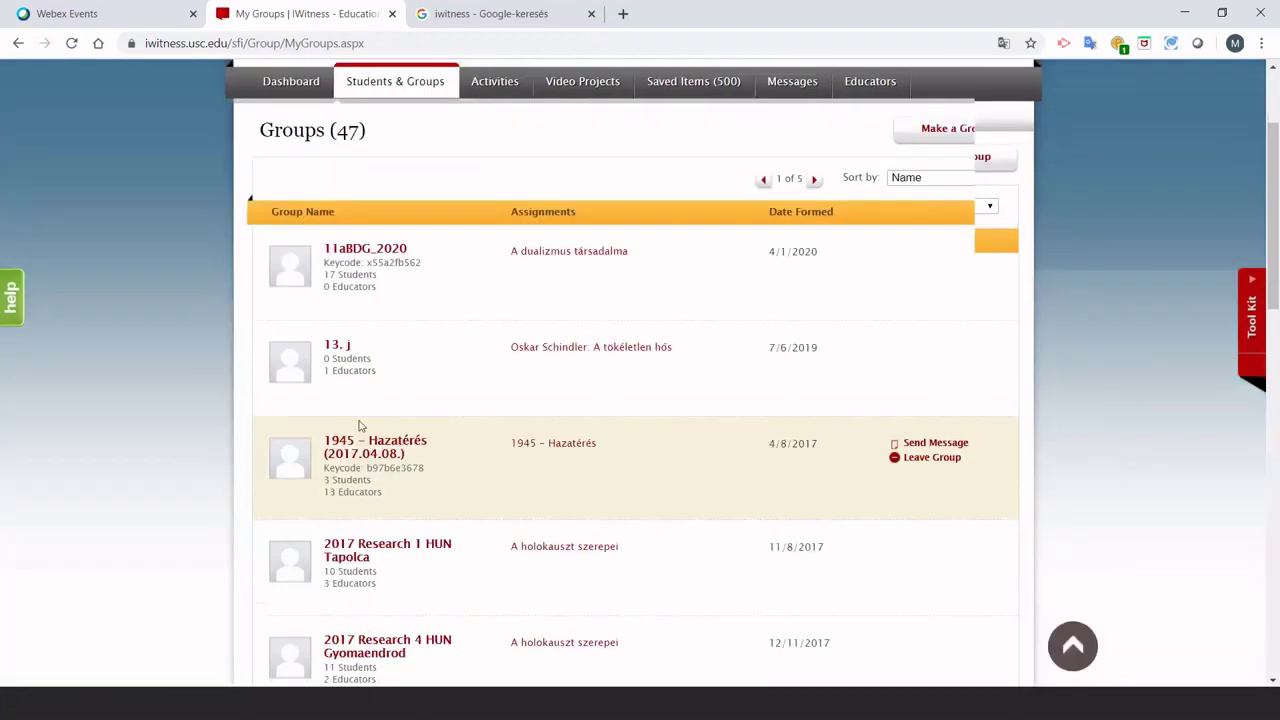
pyautogui.scroll(2, 360, 430)
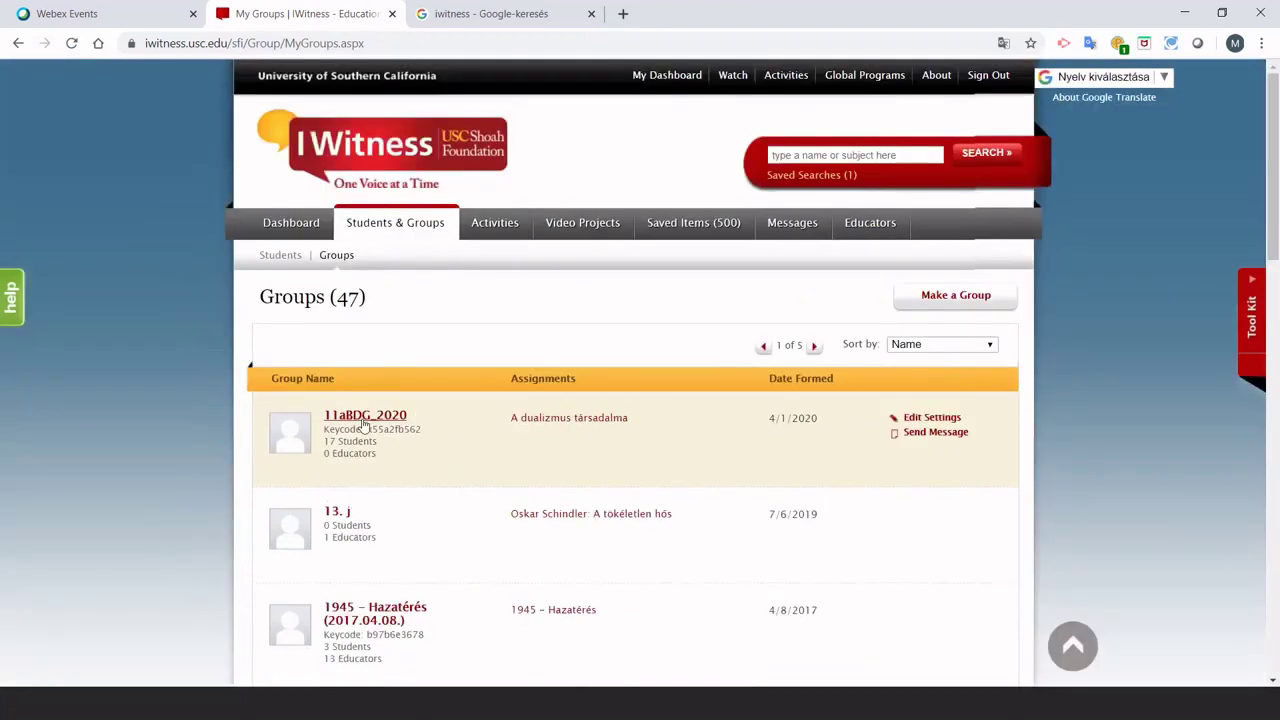
pyautogui.click(977, 348)
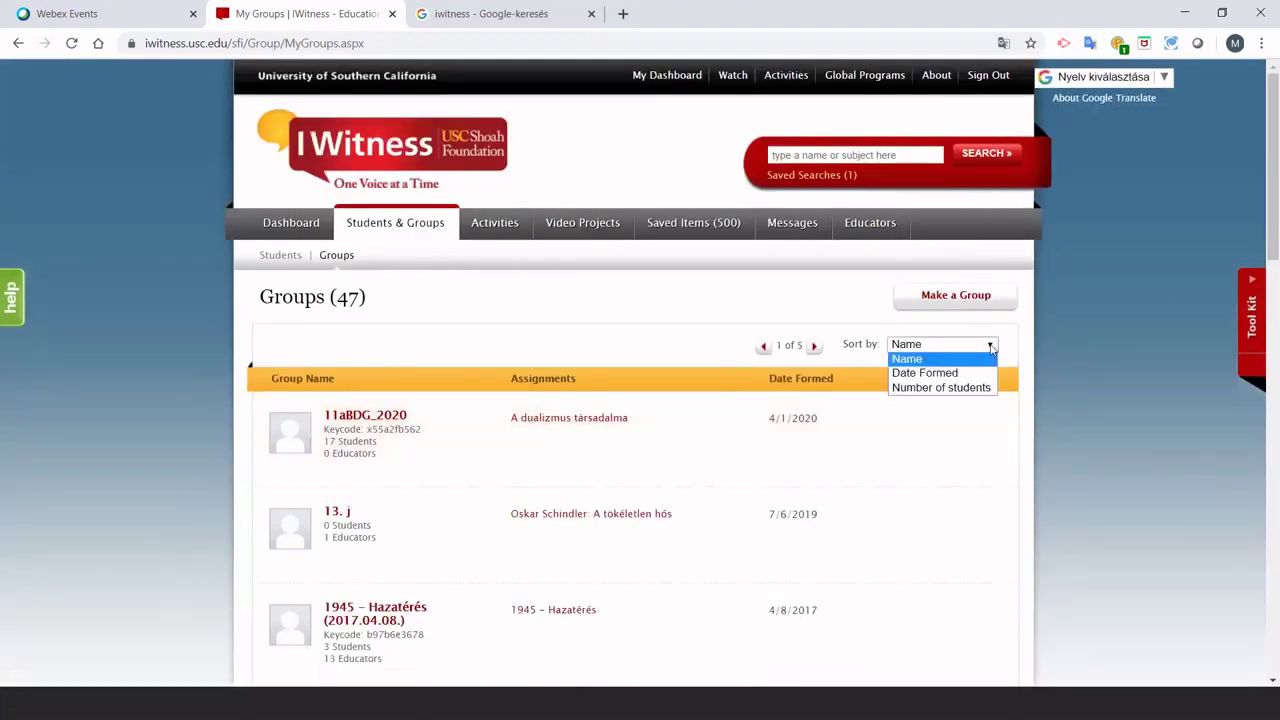
pyautogui.click(945, 373)
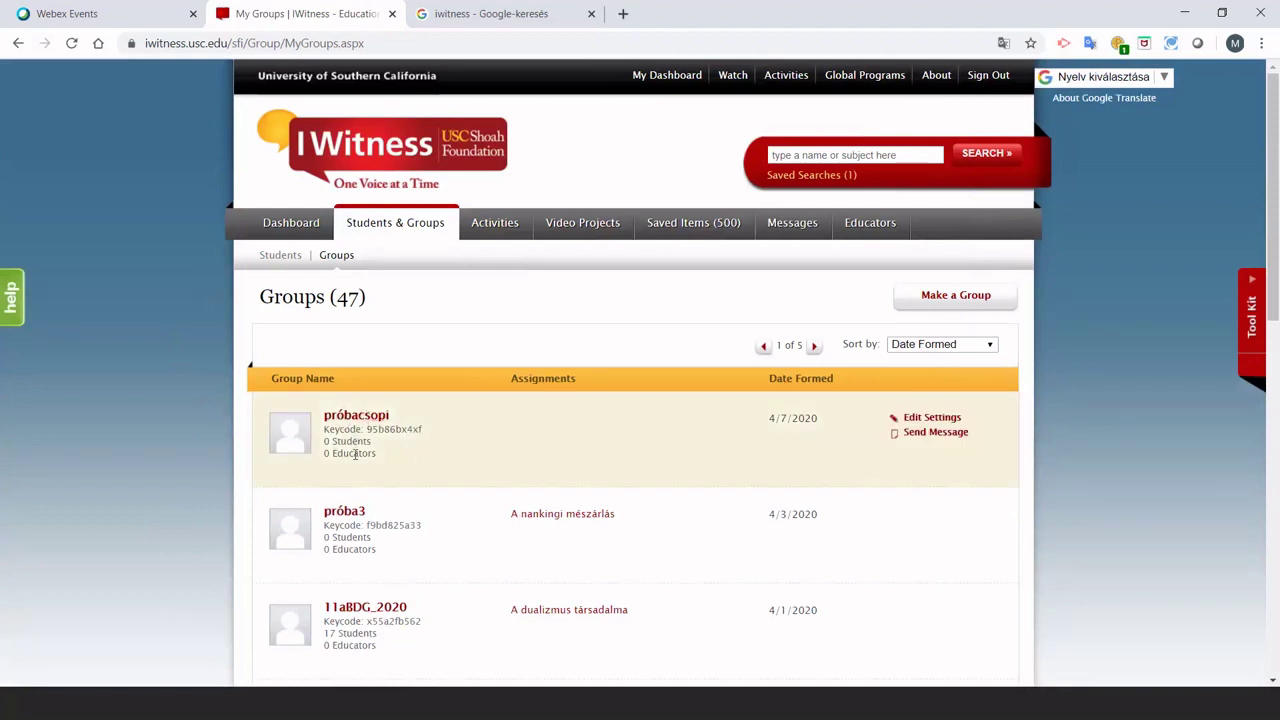
pyautogui.scroll(-3, 355, 453)
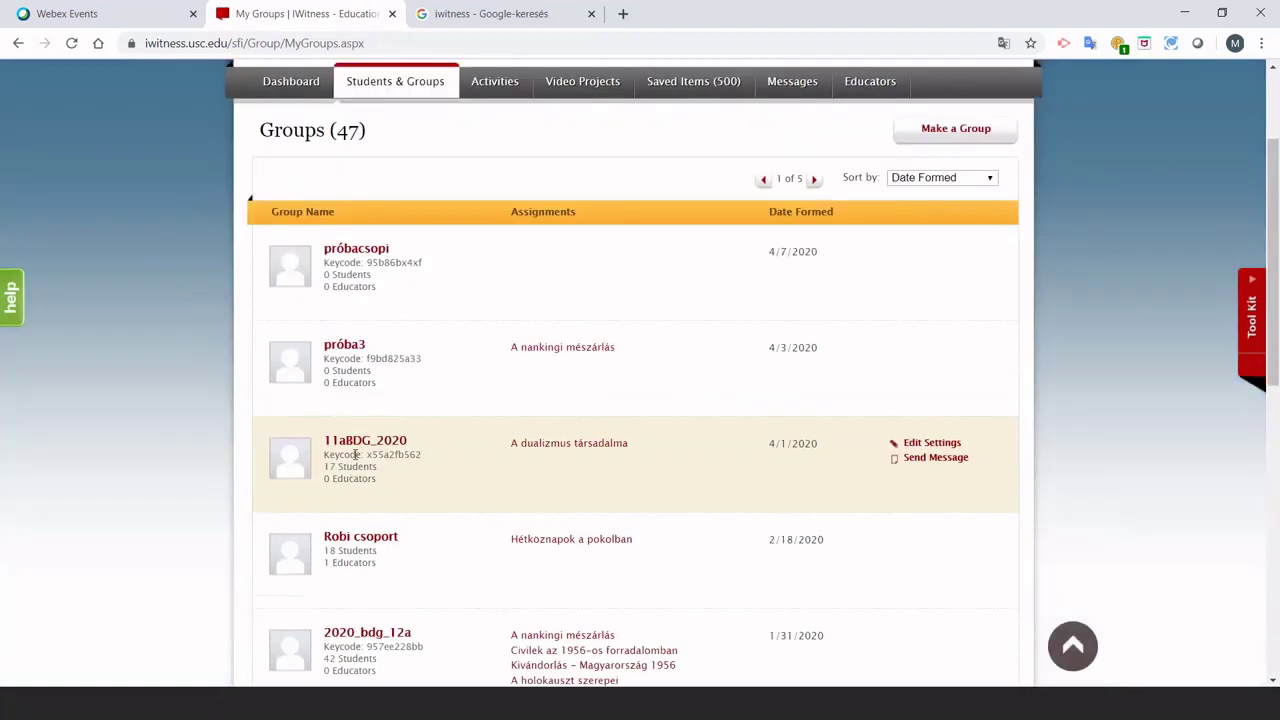
pyautogui.scroll(2, 457, 340)
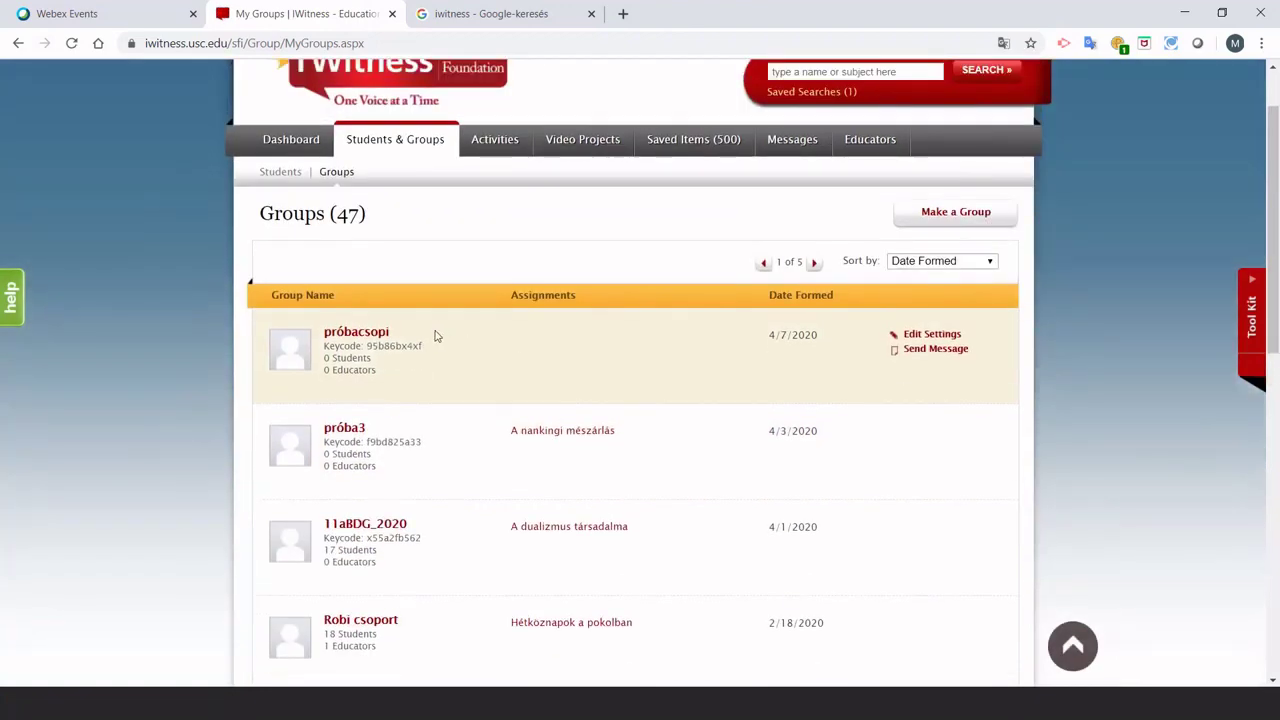
pyautogui.scroll(-4, 437, 362)
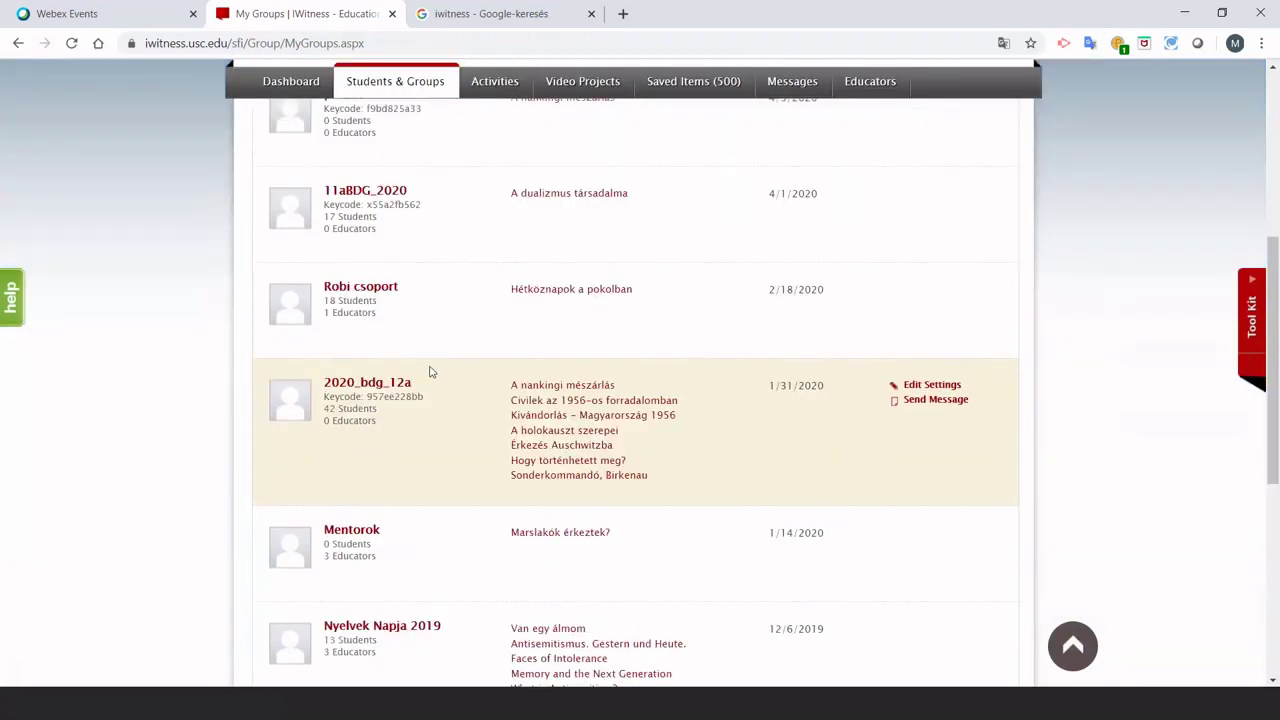
pyautogui.scroll(-2, 432, 368)
pyautogui.scroll(-1, 430, 372)
pyautogui.scroll(-2, 431, 372)
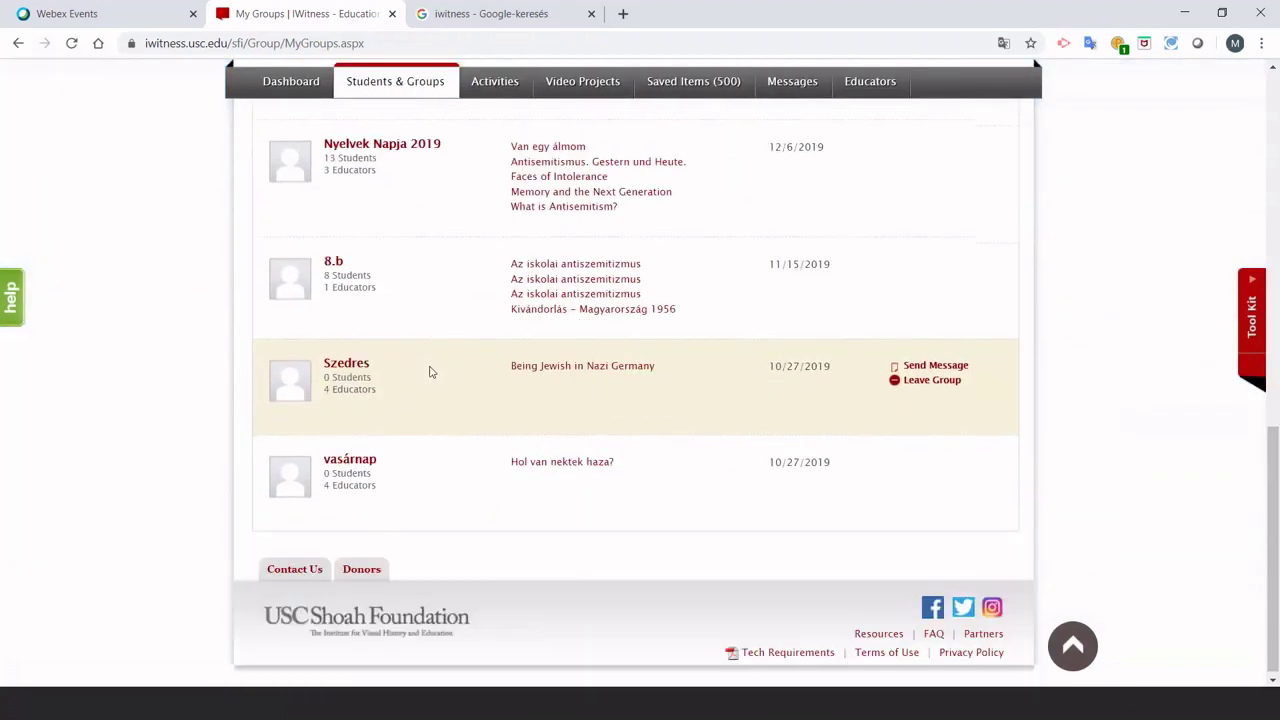
pyautogui.scroll(3, 432, 368)
pyautogui.scroll(8, 432, 365)
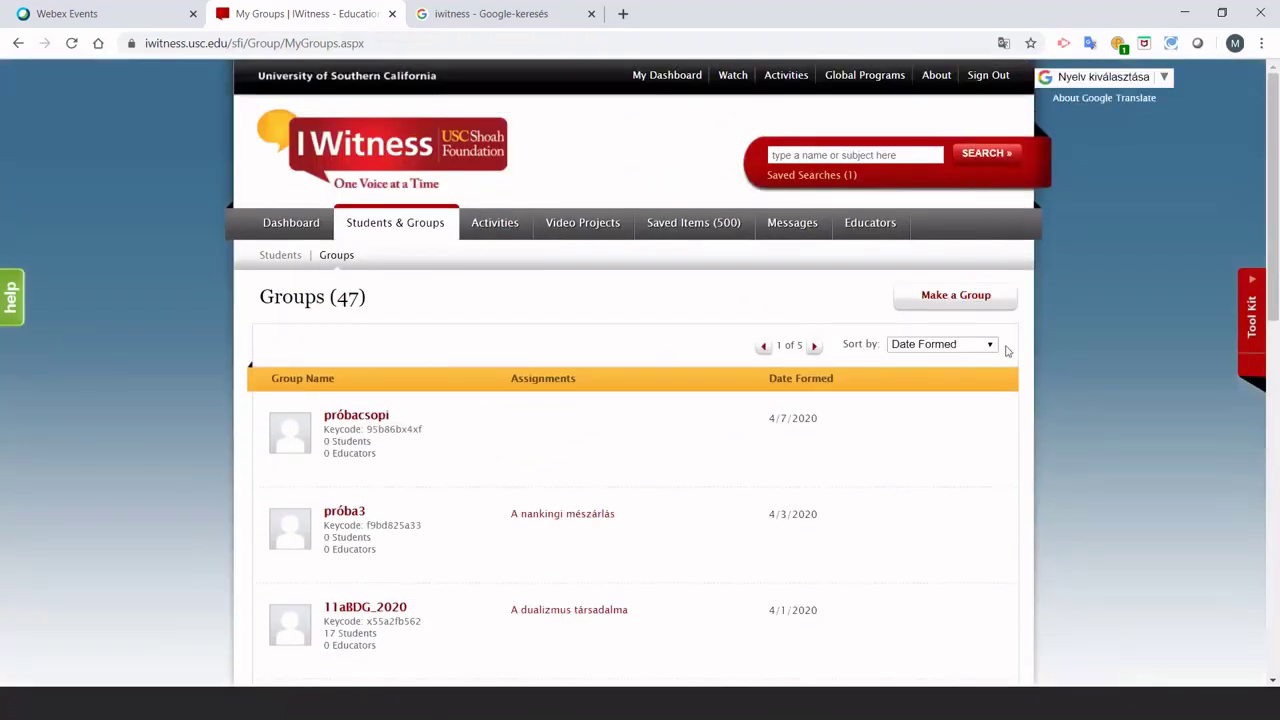
pyautogui.click(993, 346)
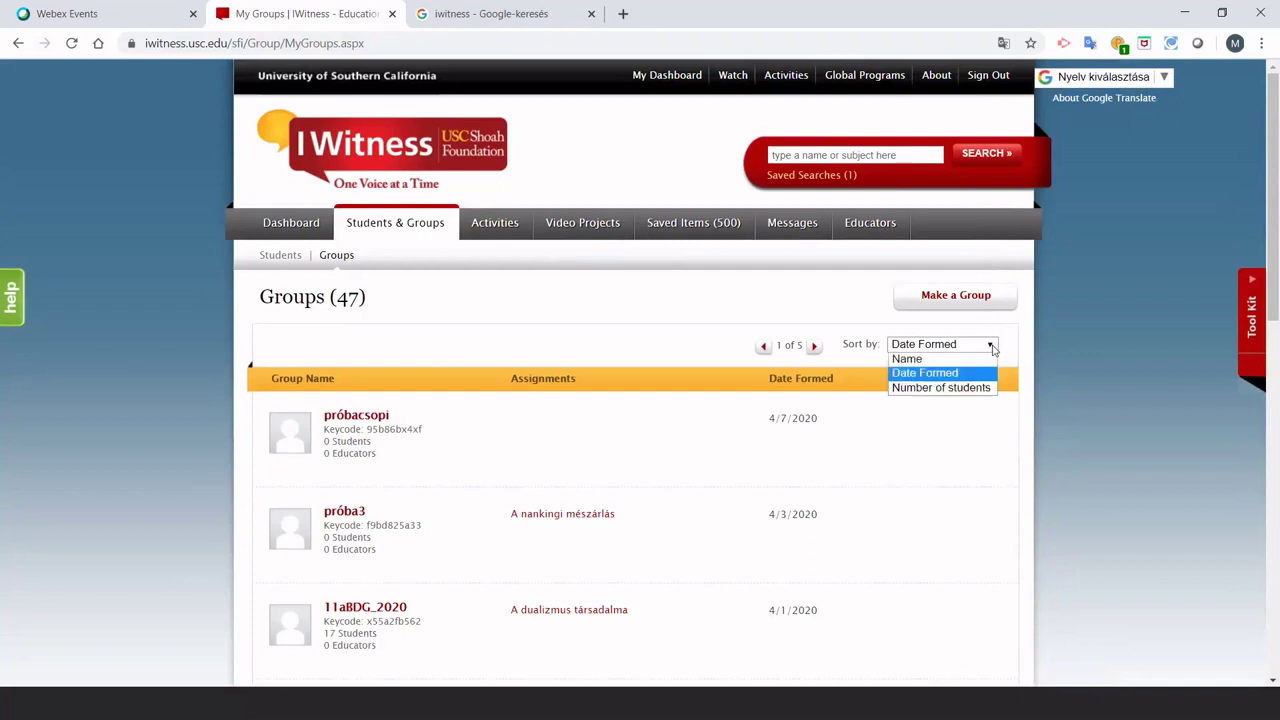
pyautogui.click(912, 359)
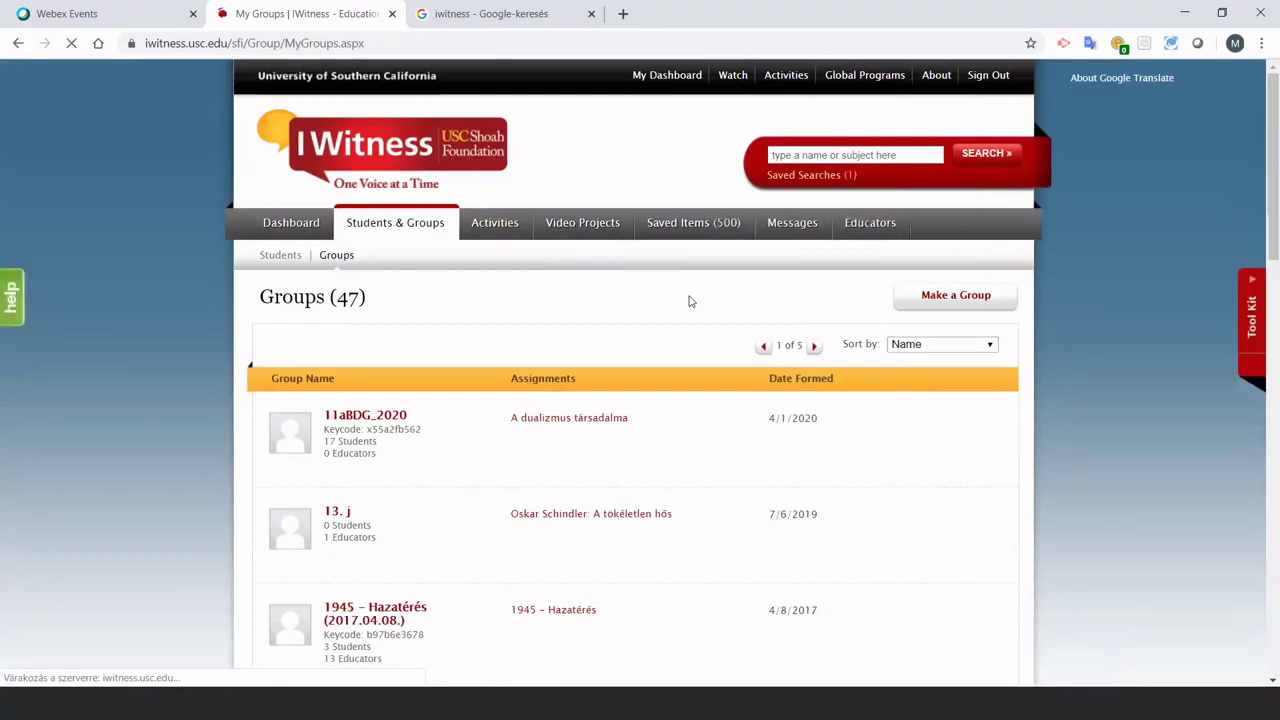
pyautogui.scroll(-3, 142, 393)
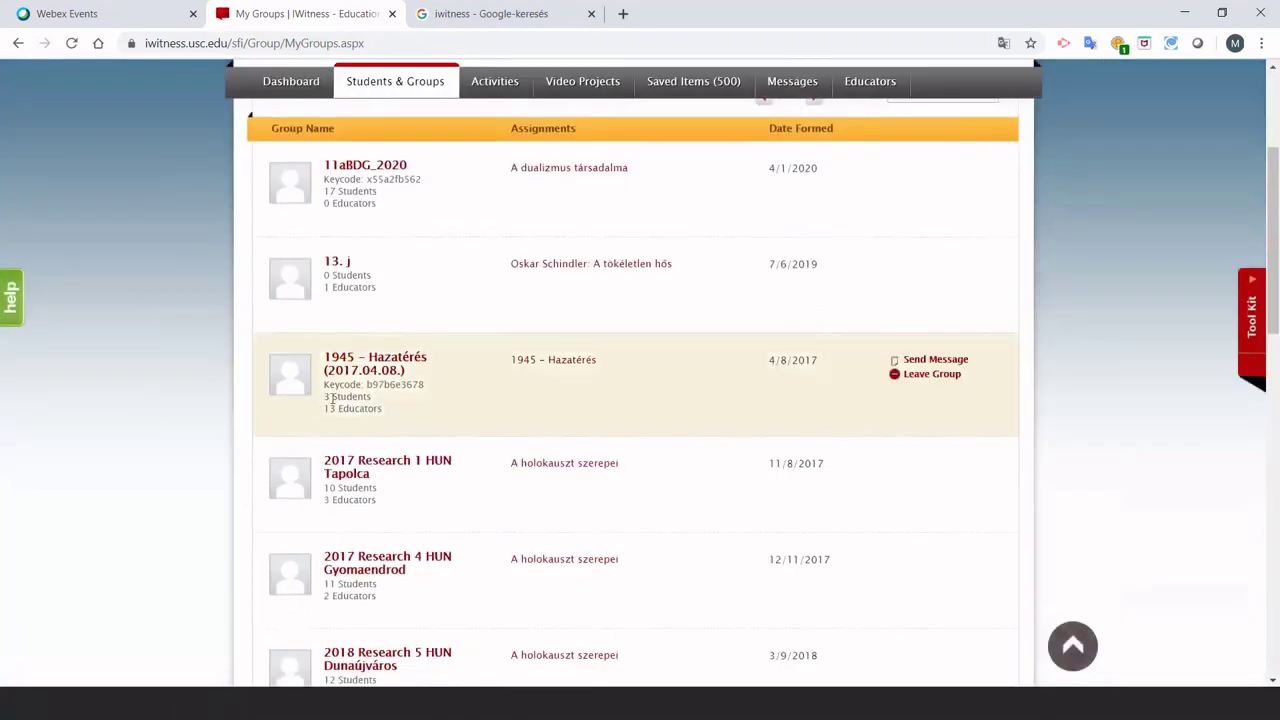
# Open the 1945 – Hazatérés (2017.04.08.) group and pick a student to check progress.
pyautogui.click(387, 365)
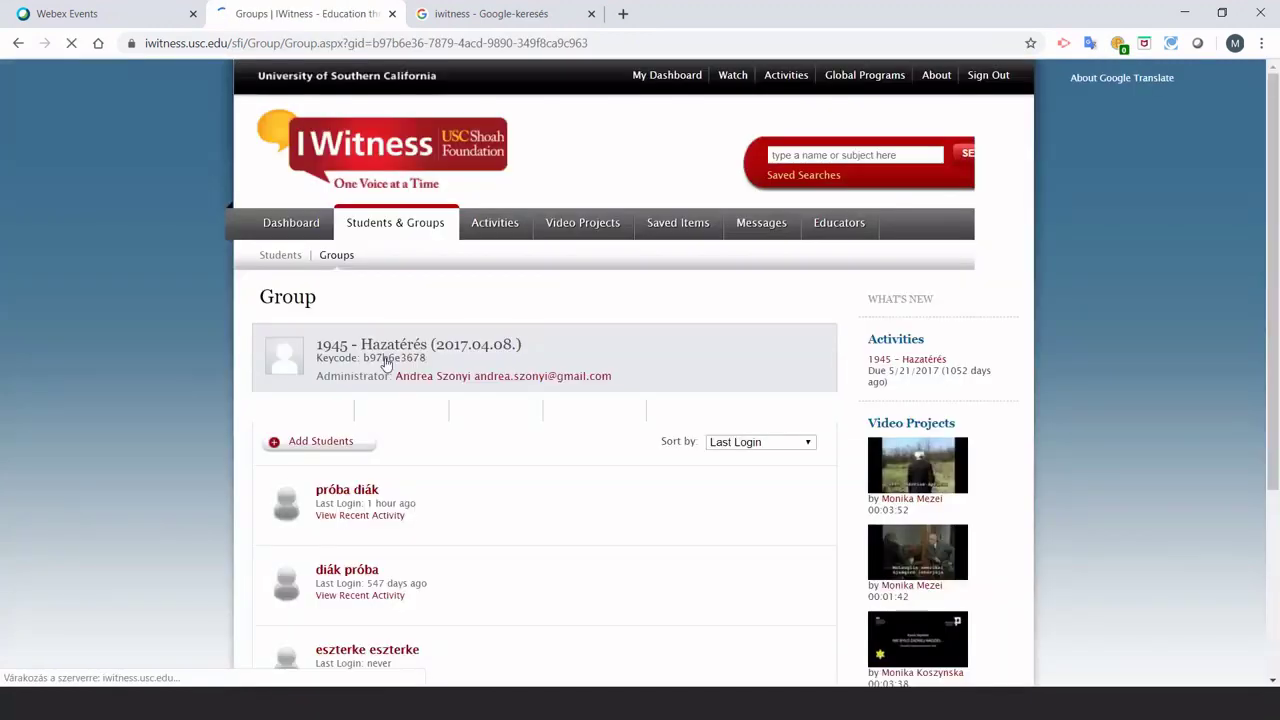
pyautogui.scroll(-3, 164, 379)
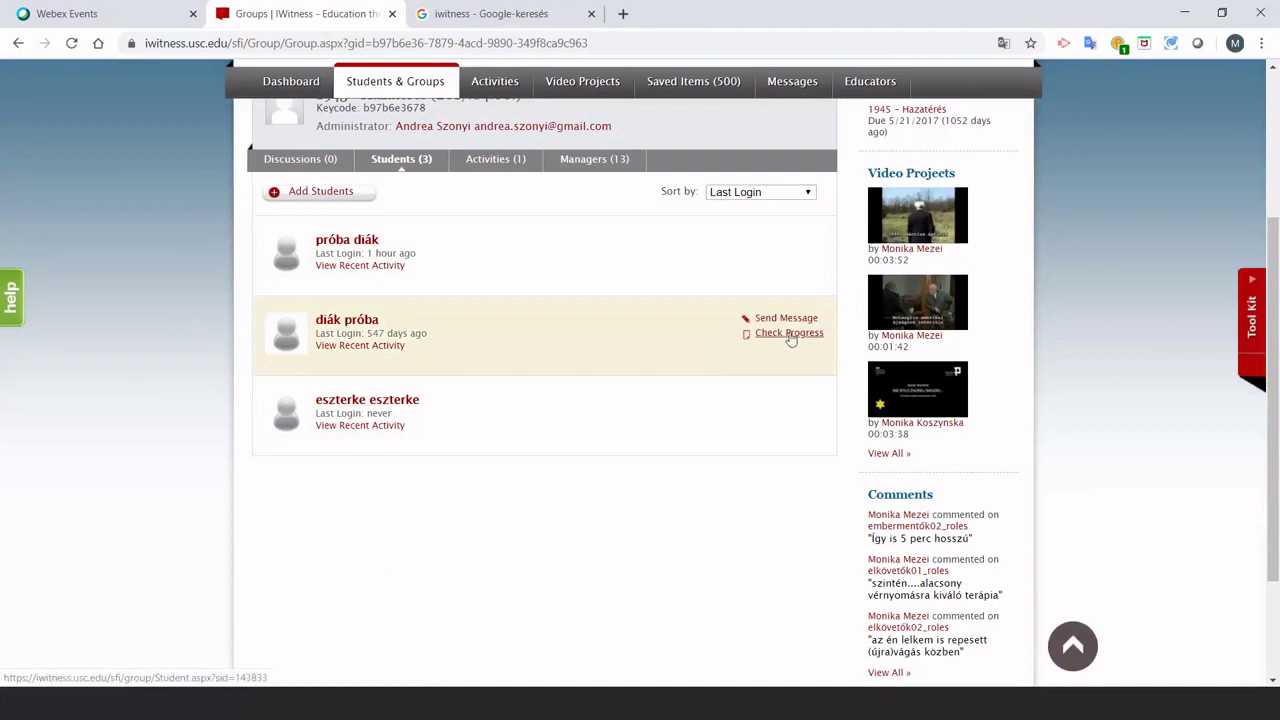
pyautogui.click(783, 336)
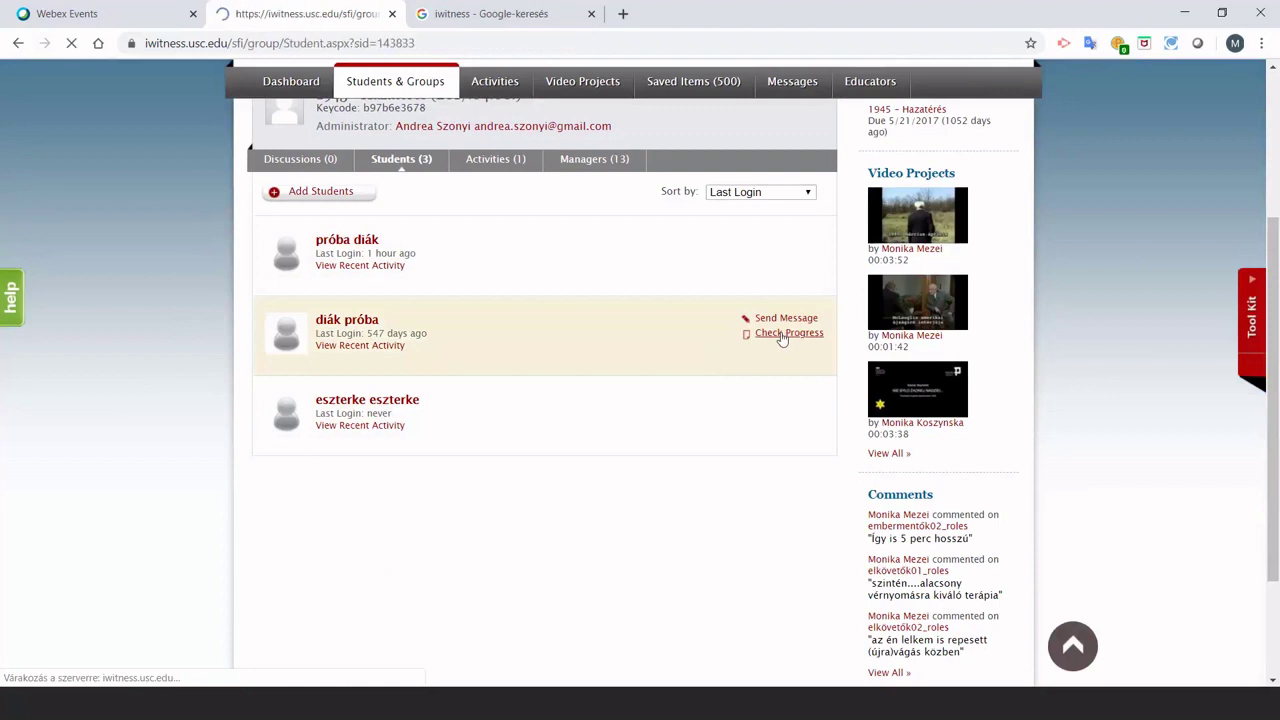
# View the student's detailed progress on the 1945 – Hazatérés activity.
pyautogui.scroll(-2, 557, 486)
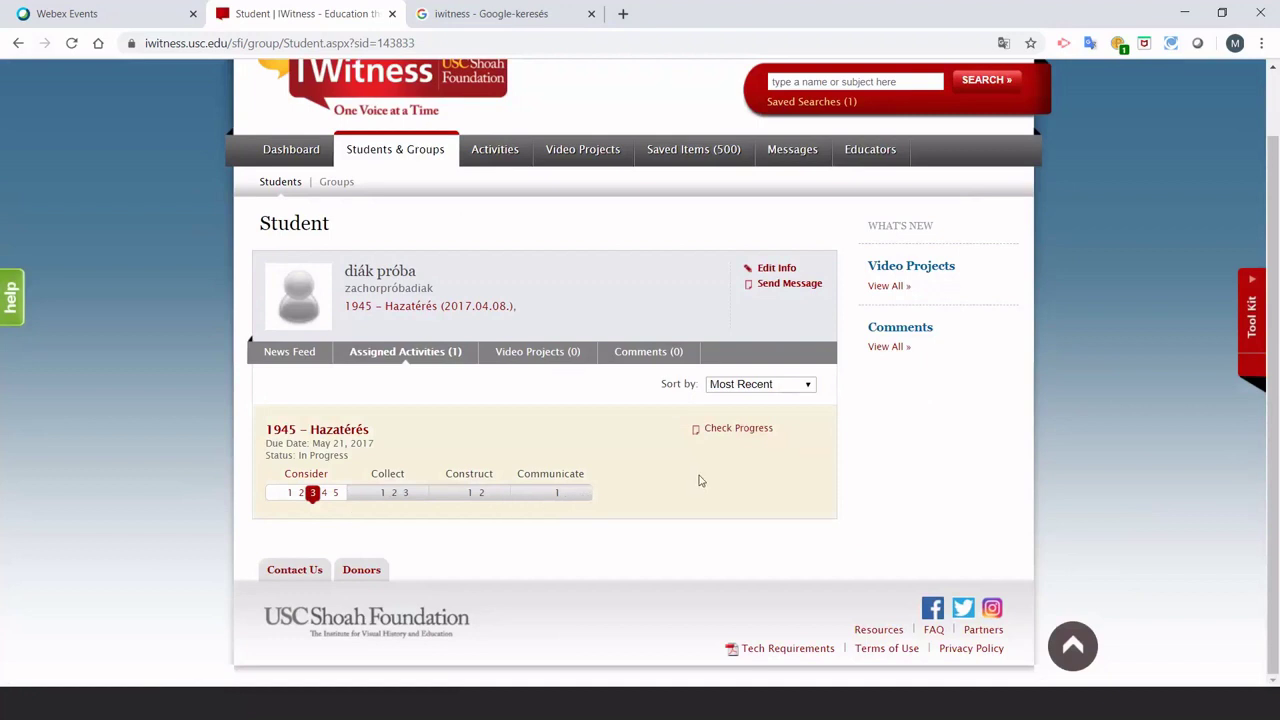
pyautogui.click(738, 428)
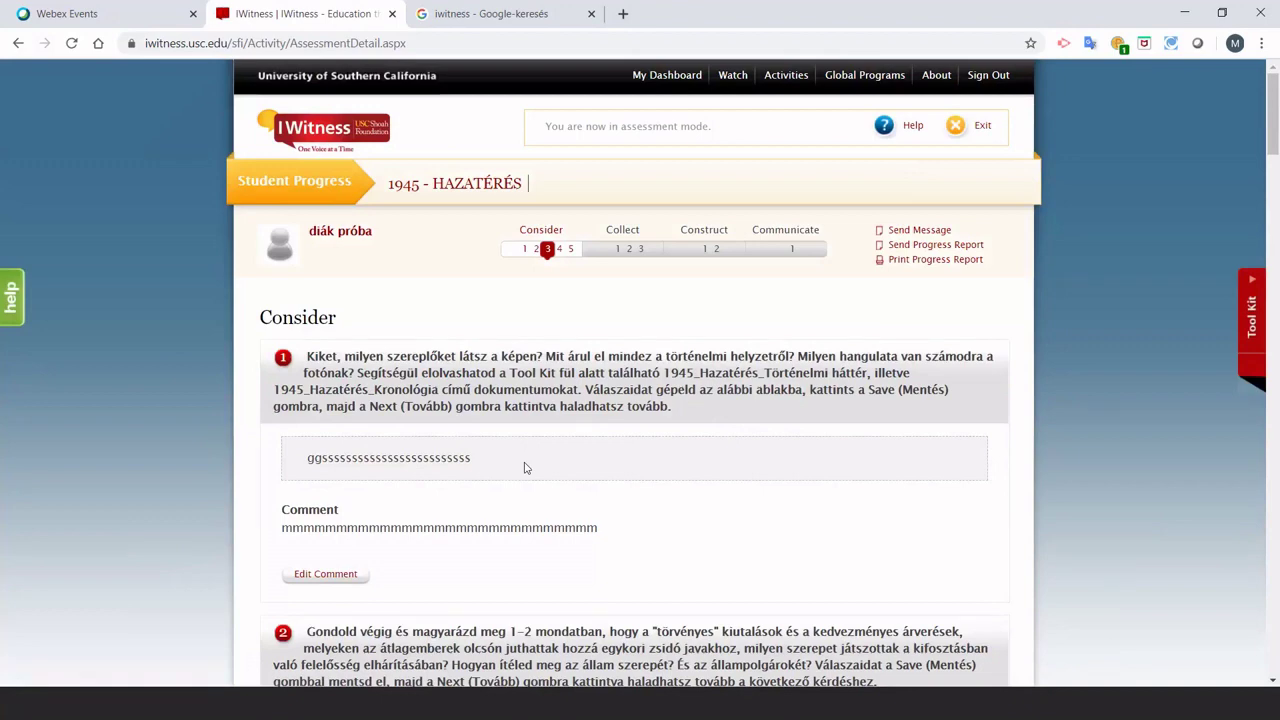
# Comment 'ezt nem válaszoltad meg' on unanswered question 4, then return to the student's profile.
pyautogui.scroll(-1, 525, 467)
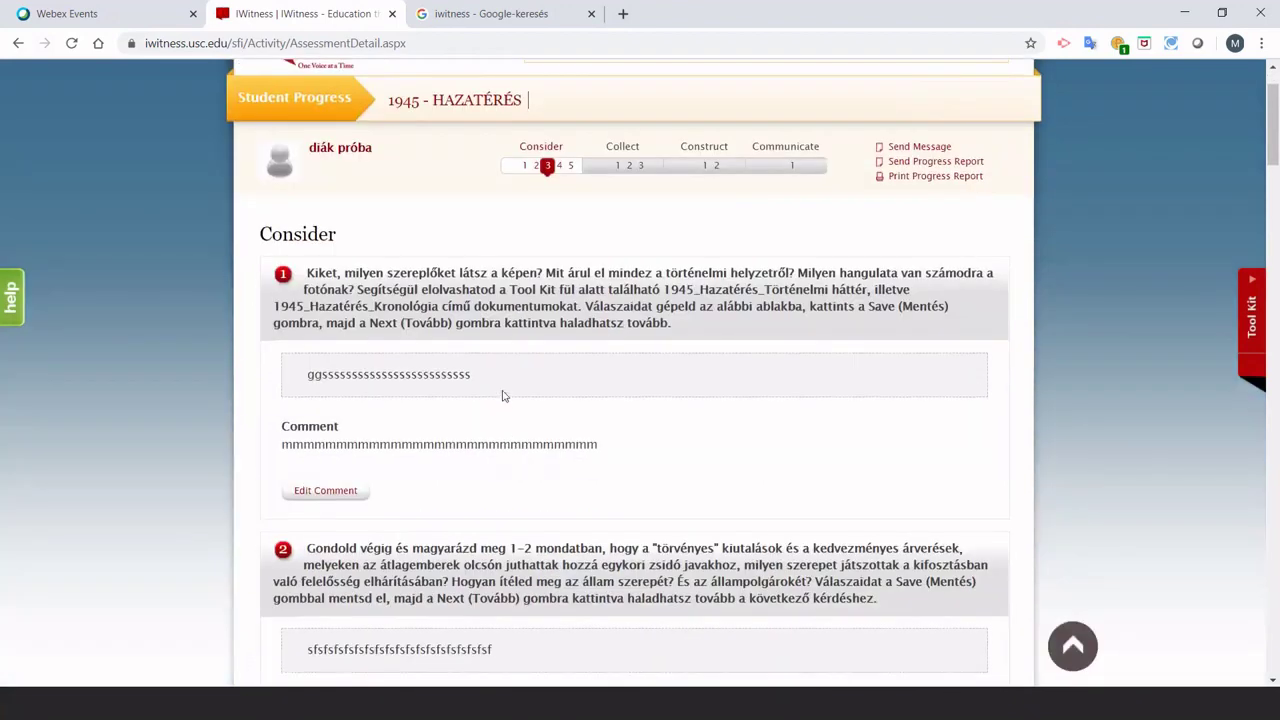
pyautogui.scroll(-2, 503, 396)
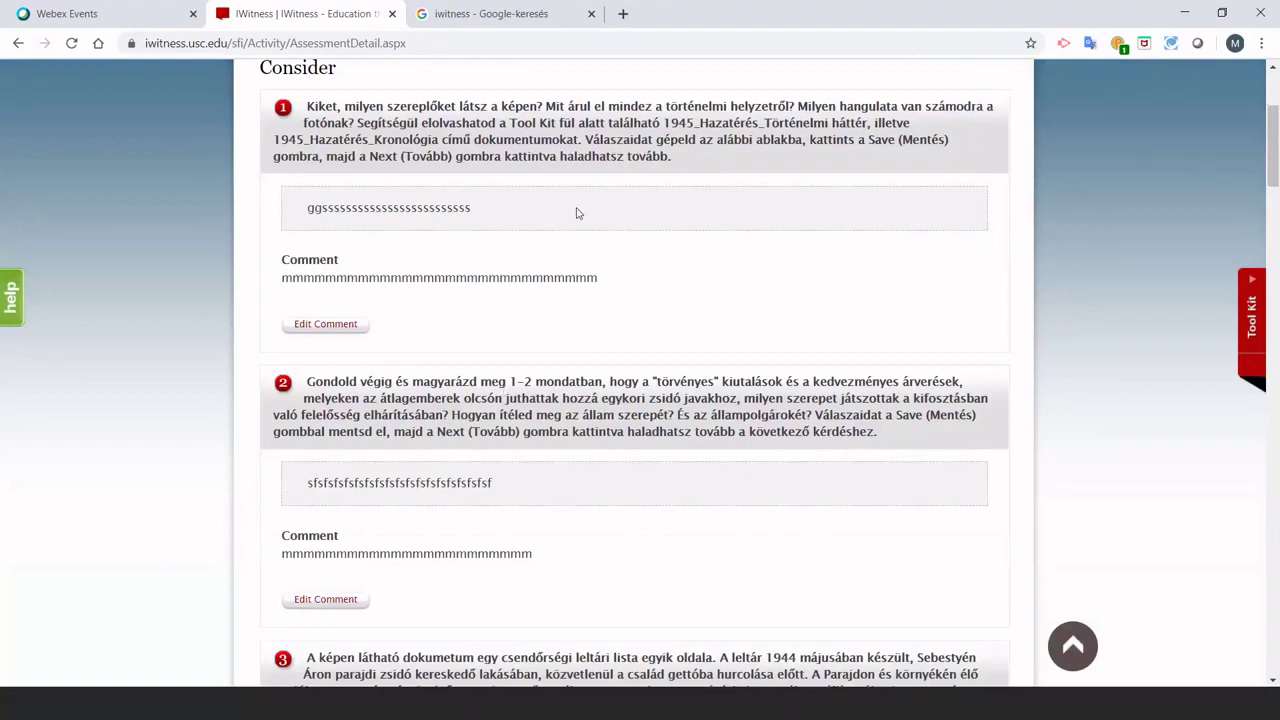
pyautogui.scroll(-3, 546, 348)
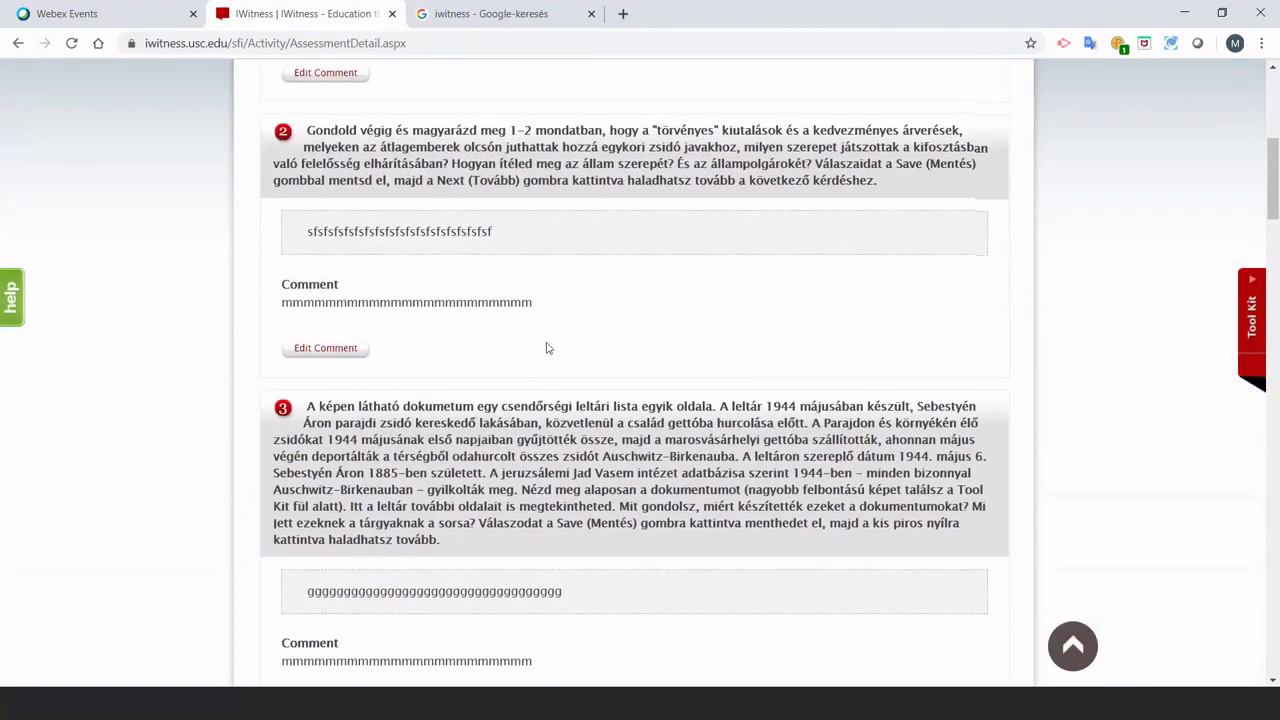
pyautogui.scroll(-5, 546, 348)
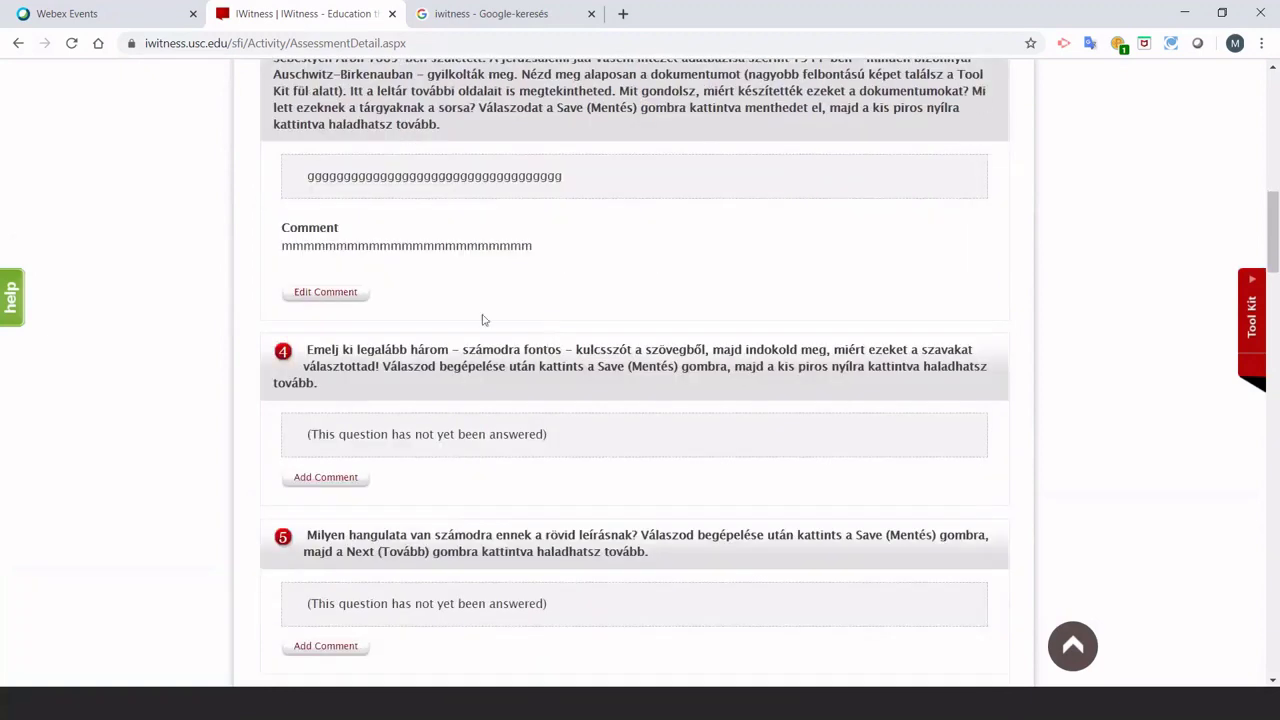
pyautogui.click(326, 478)
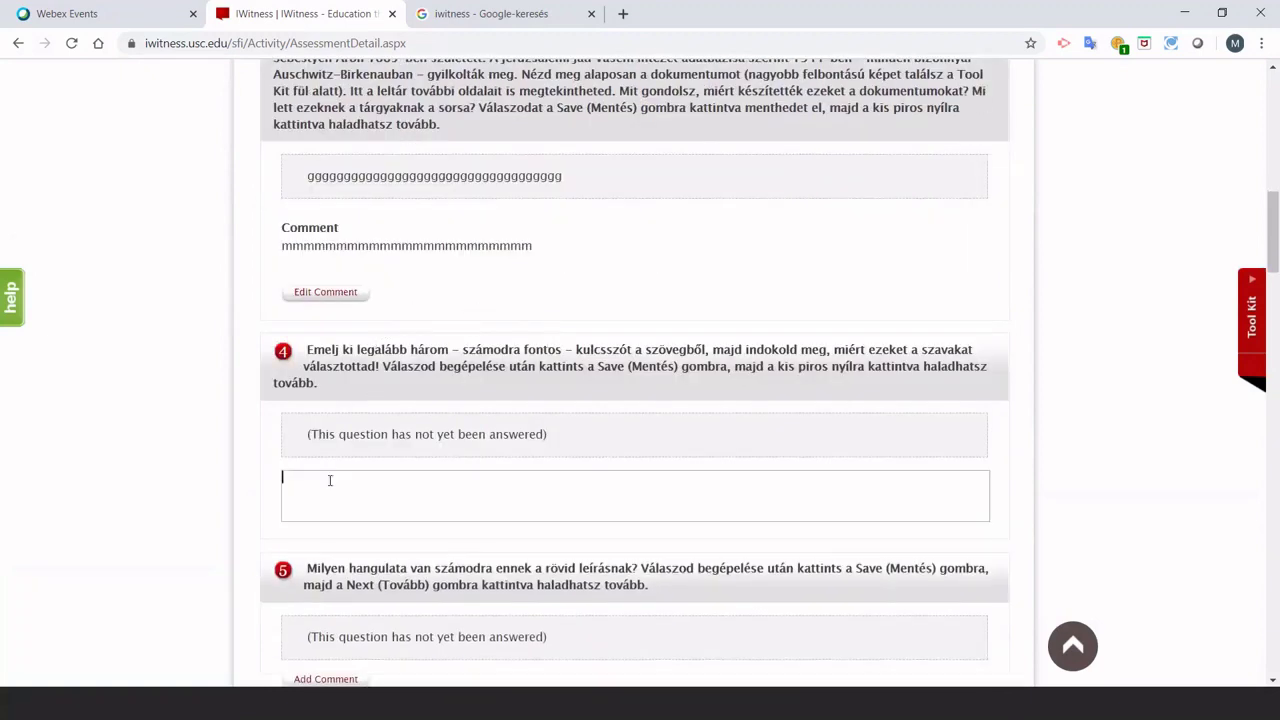
pyautogui.write('ezt nem válaszoltad meg!')
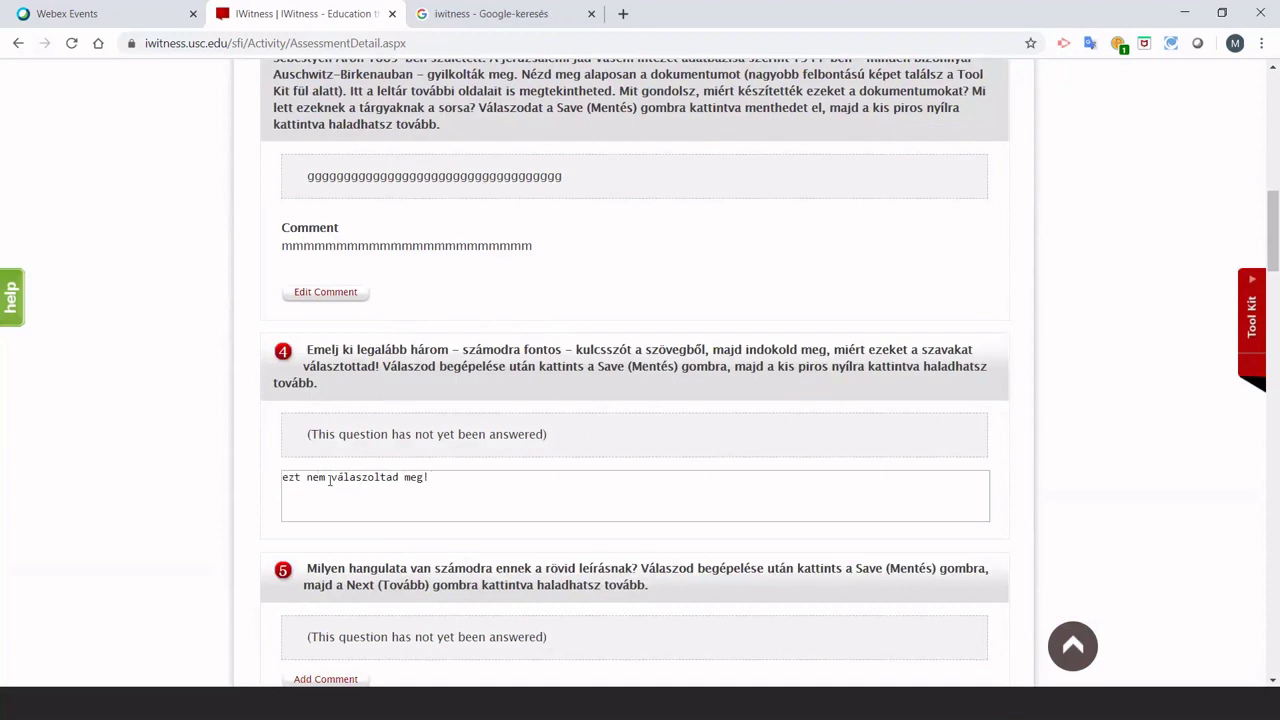
pyautogui.press('Return')
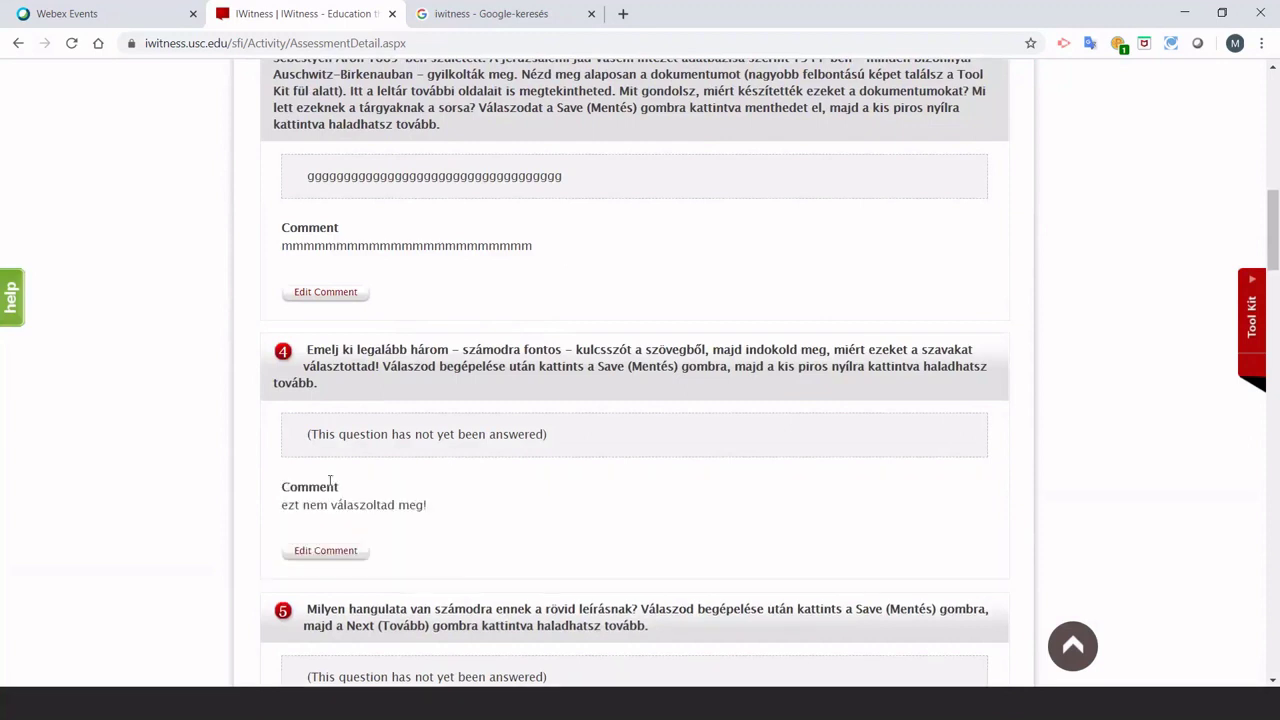
pyautogui.scroll(10, 400, 426)
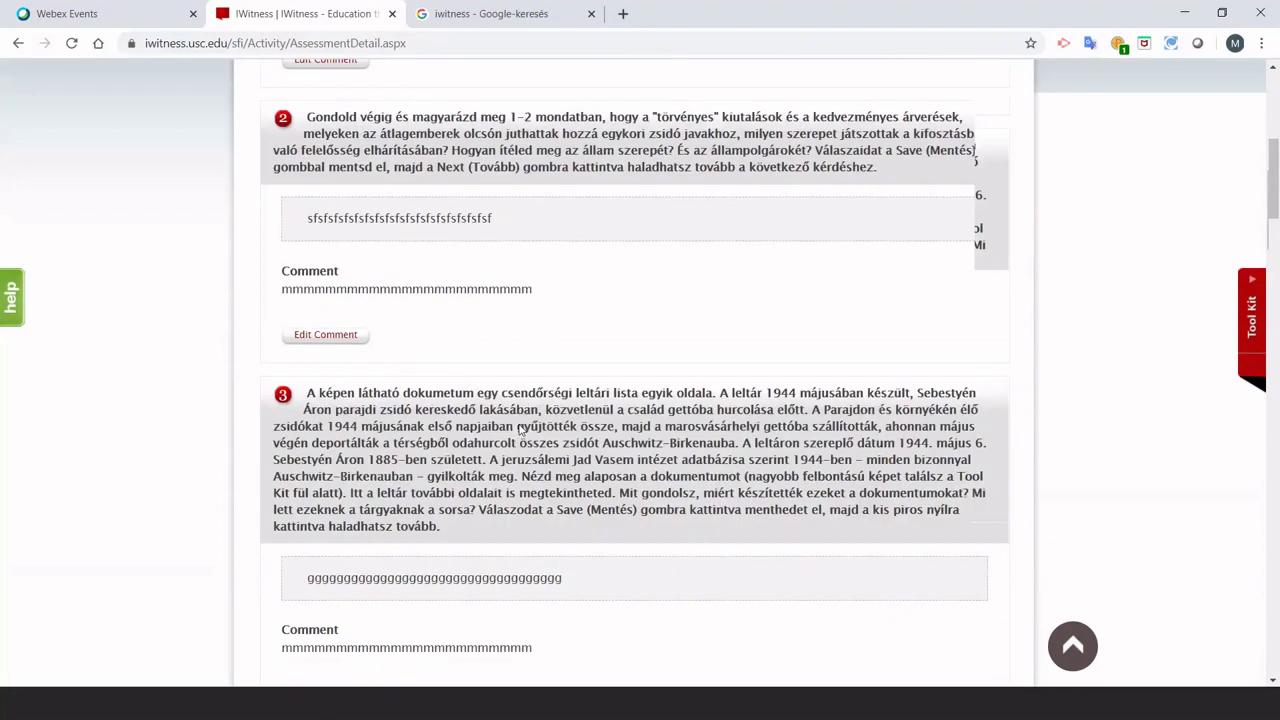
pyautogui.click(18, 43)
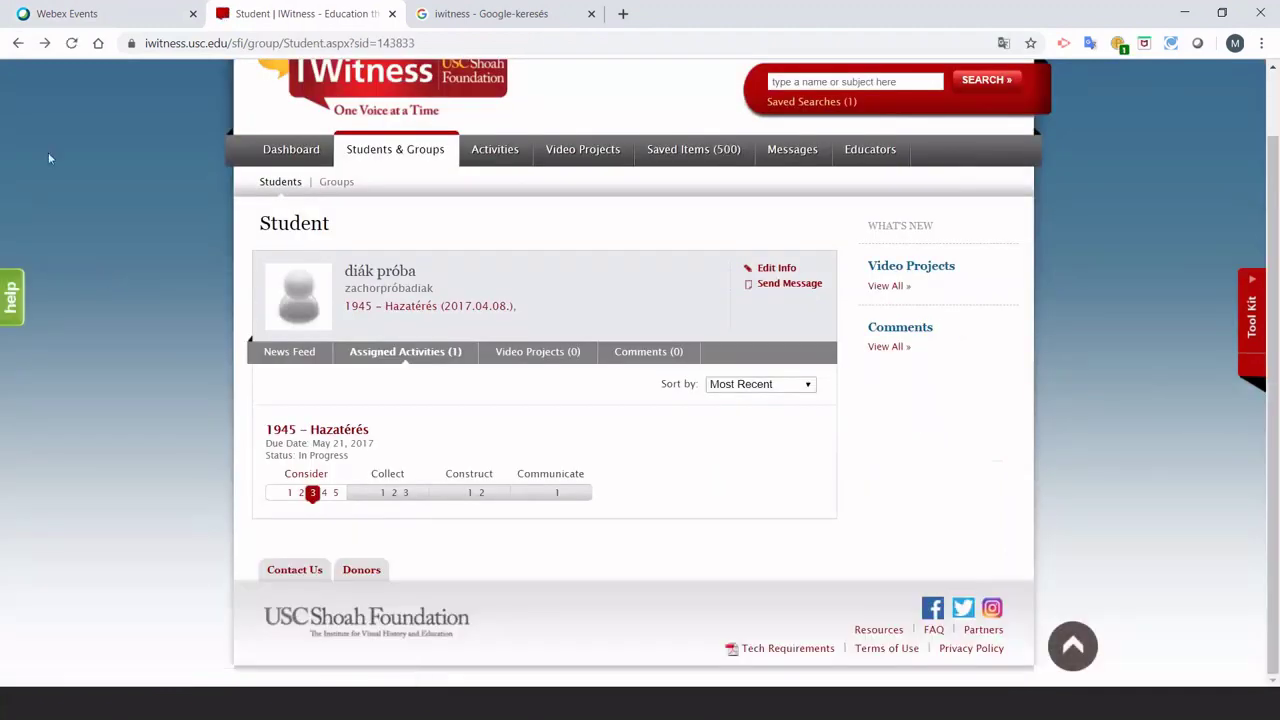
# Go back to the Groups list, select the 1945 – Hazatérés keycode, then sign out.
pyautogui.click(17, 44)
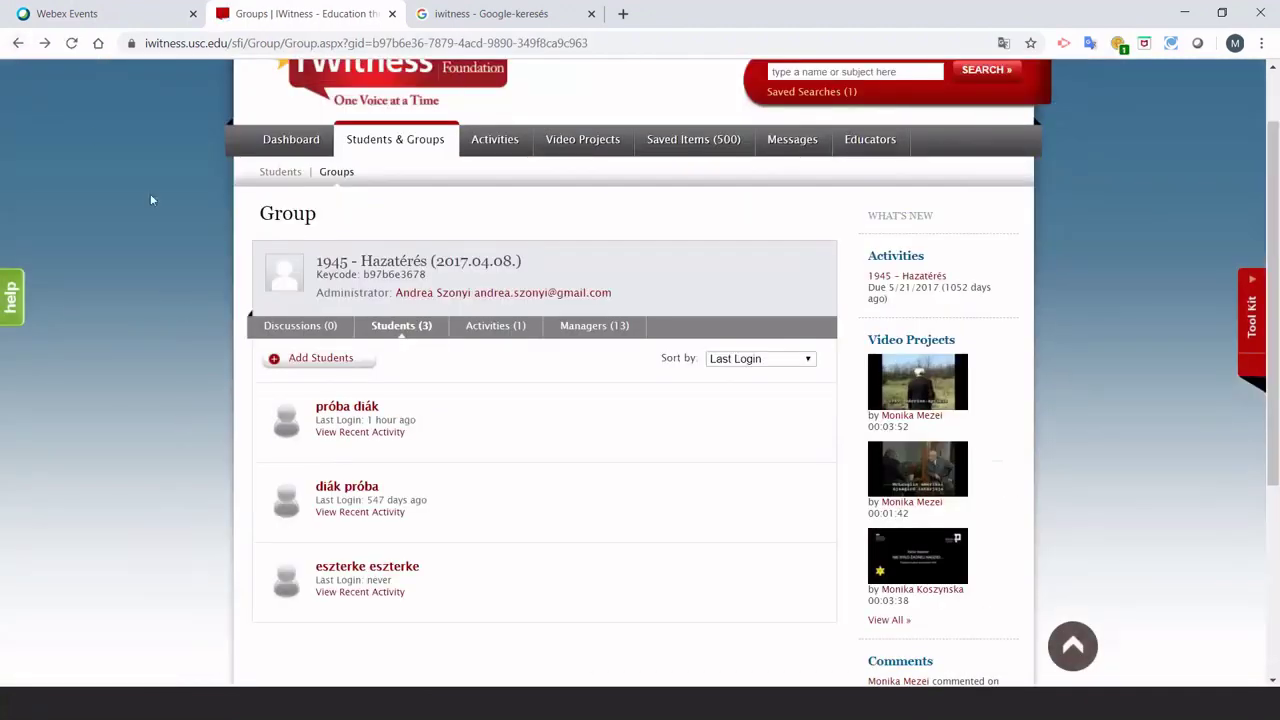
pyautogui.click(18, 43)
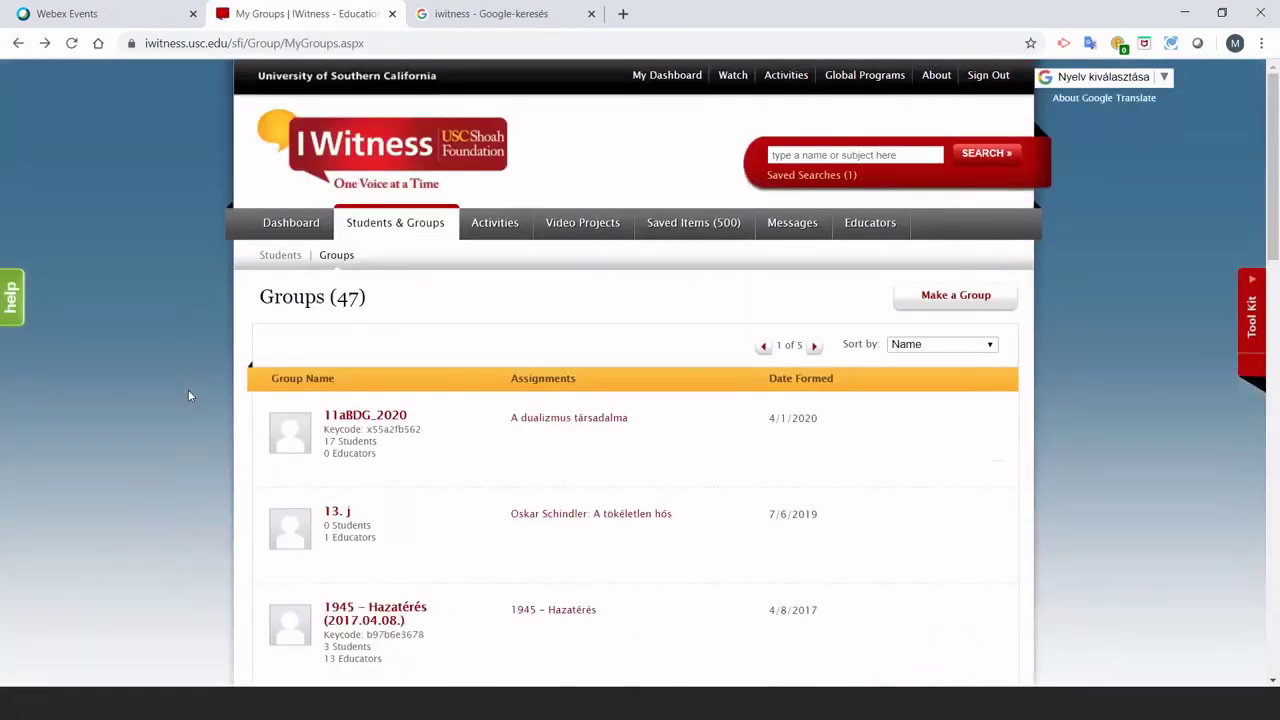
pyautogui.scroll(-1, 188, 396)
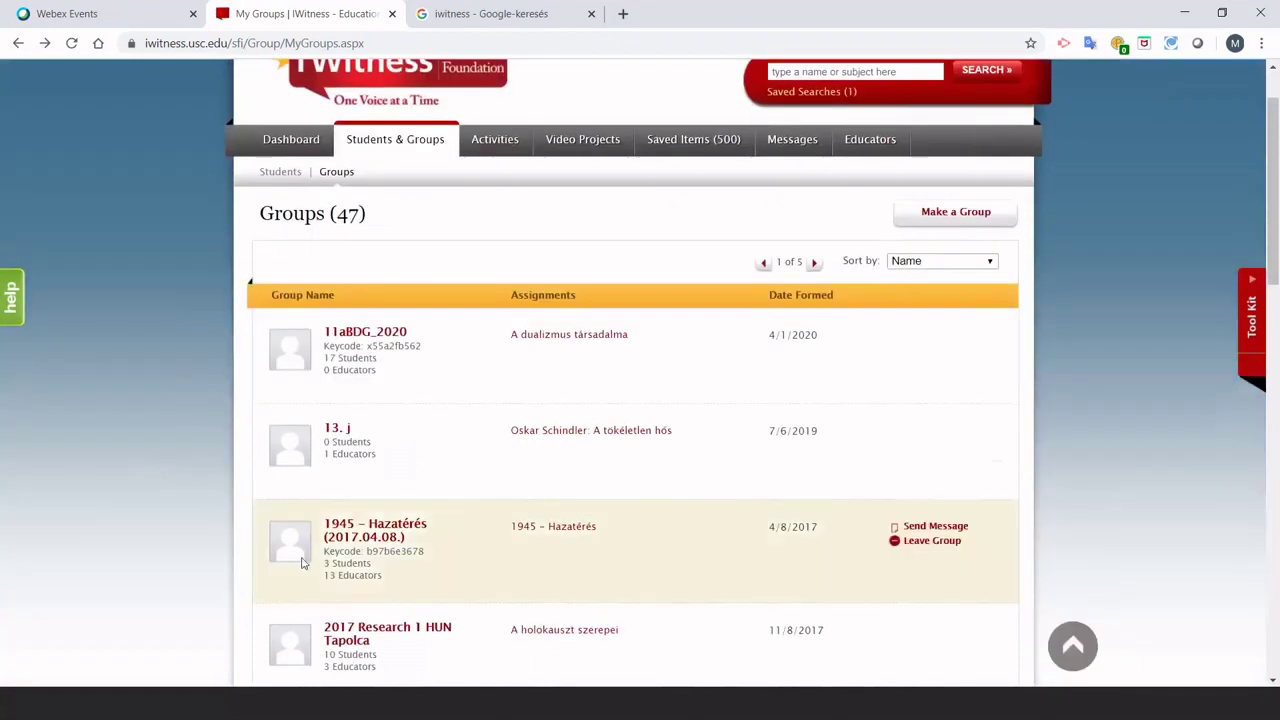
pyautogui.moveTo(367, 552); pyautogui.dragTo(426, 553)
pyautogui.hotkey('ctrl', 'c')
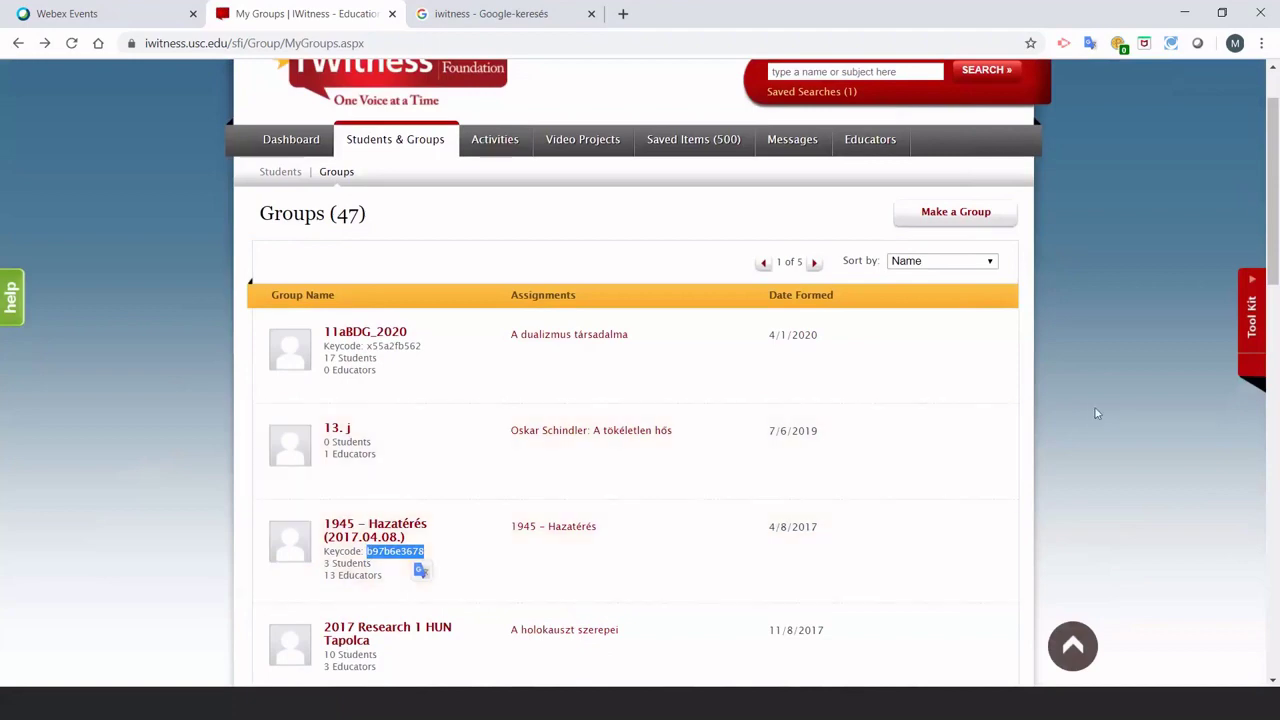
pyautogui.click(1095, 407)
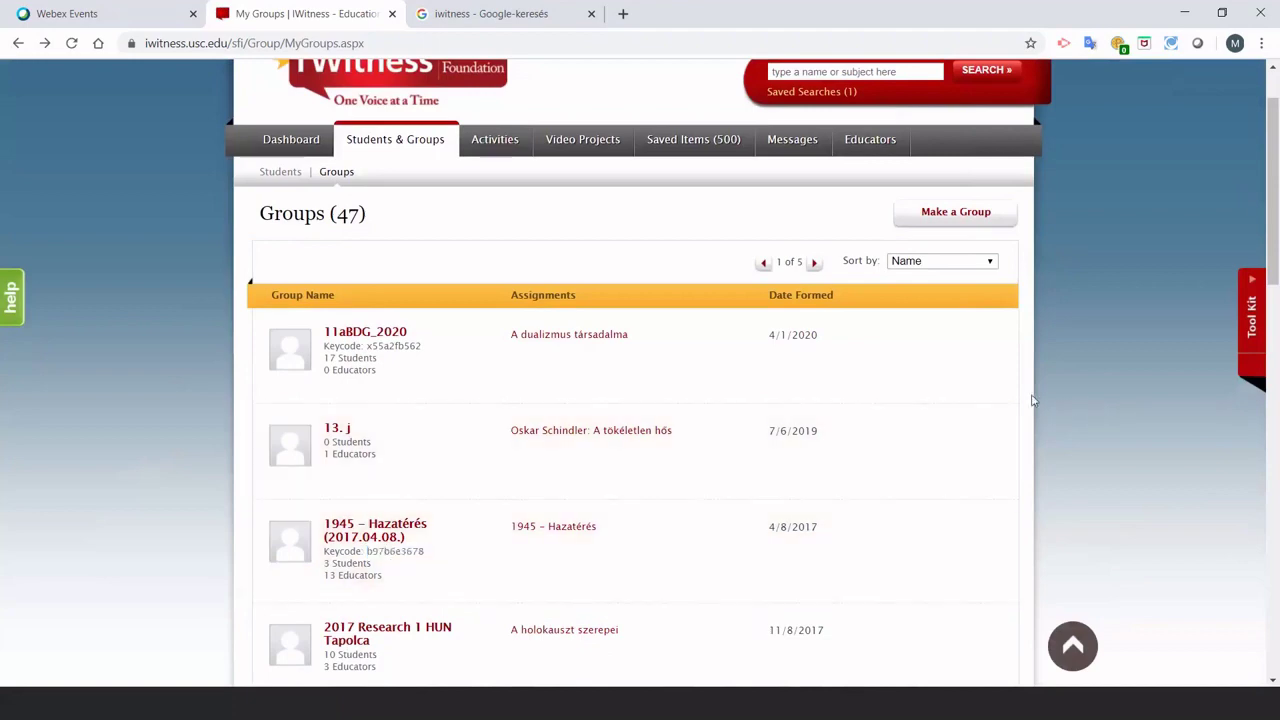
pyautogui.scroll(3, 1038, 401)
pyautogui.click(982, 82)
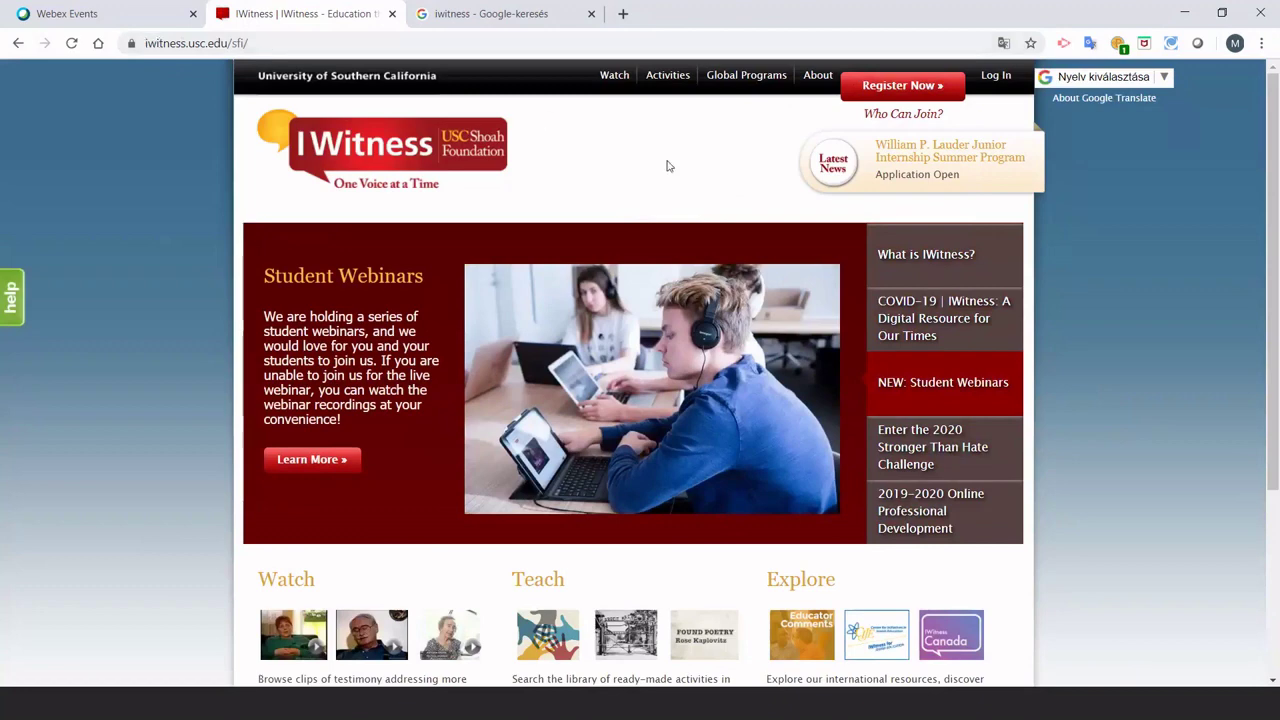
# Start a Student Registration and paste the group's keycode into it.
pyautogui.click(903, 87)
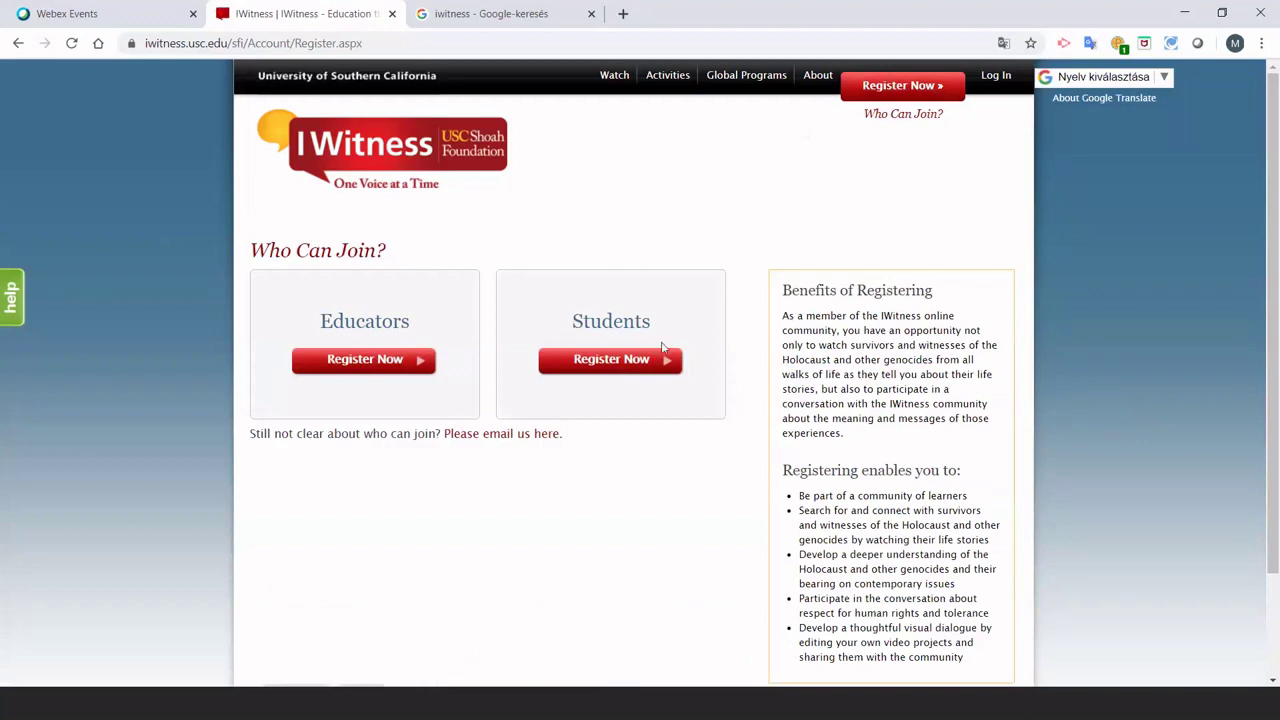
pyautogui.click(616, 368)
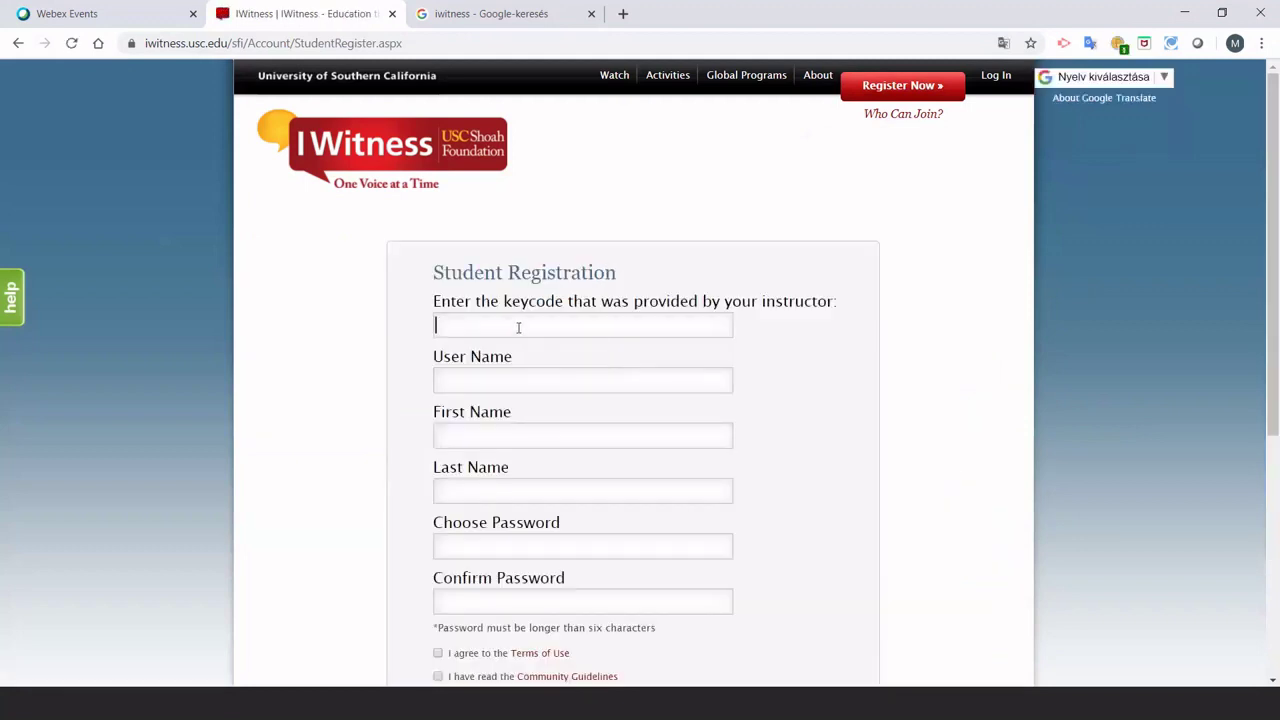
pyautogui.hotkey('ctrl', 'v')
# Review the name fields and Terms of Use and Community Guidelines checkboxes, leaving them blank.
pyautogui.click(516, 382)
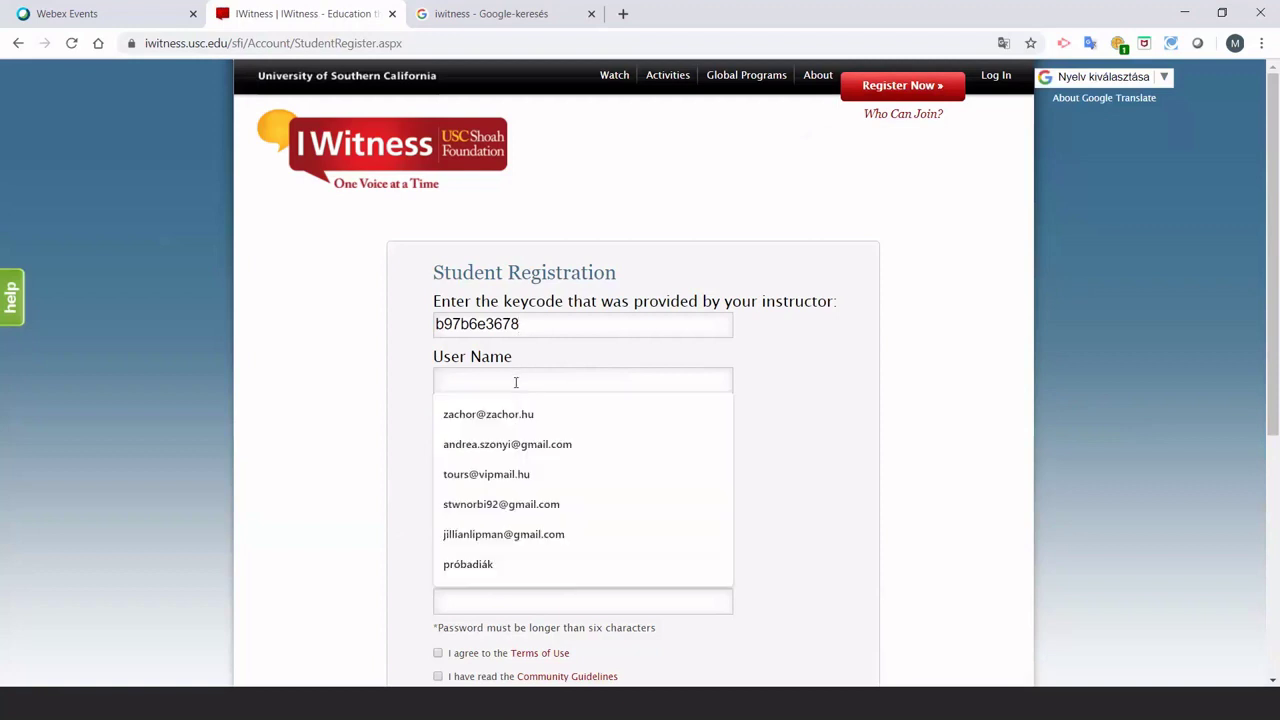
pyautogui.click(400, 375)
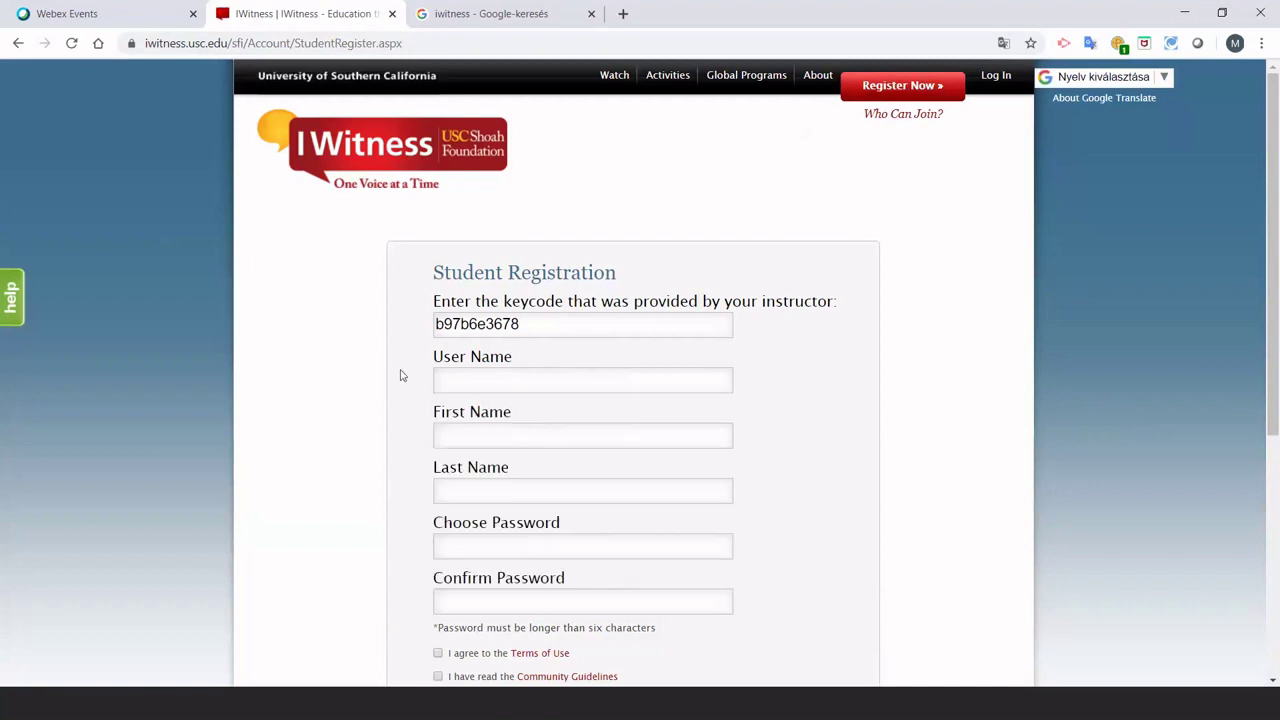
pyautogui.scroll(-2, 400, 375)
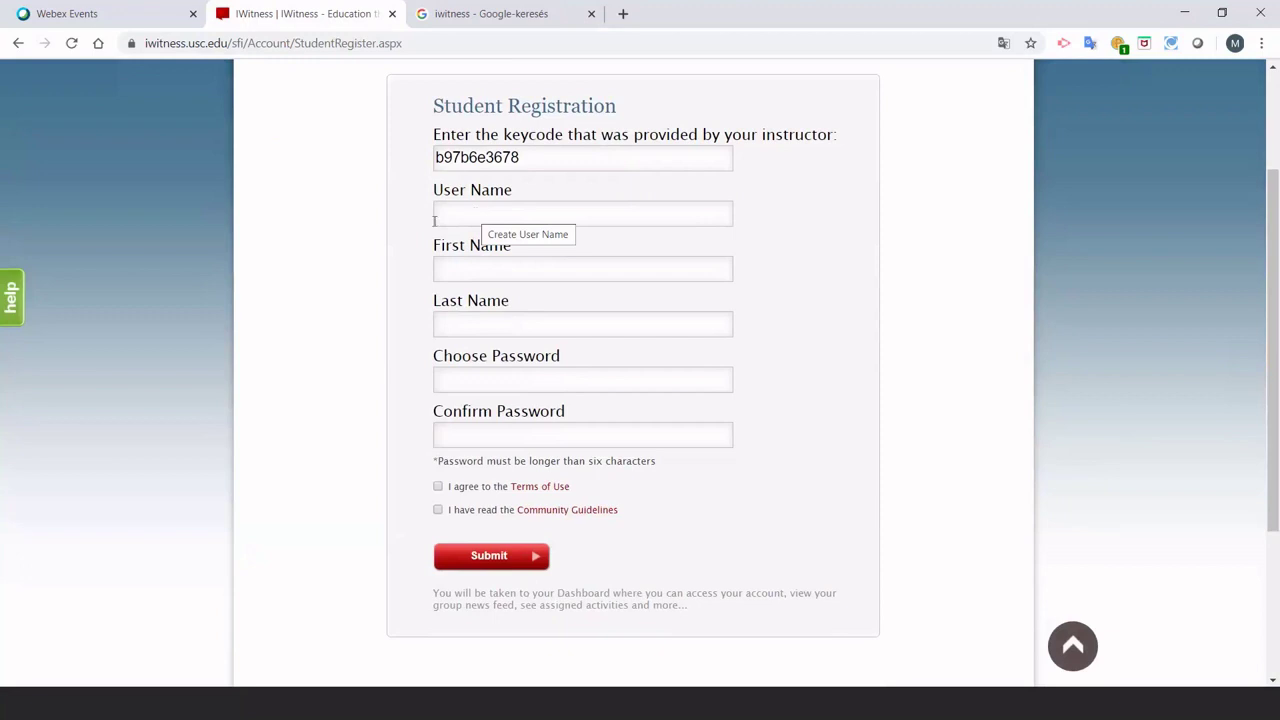
pyautogui.click(456, 273)
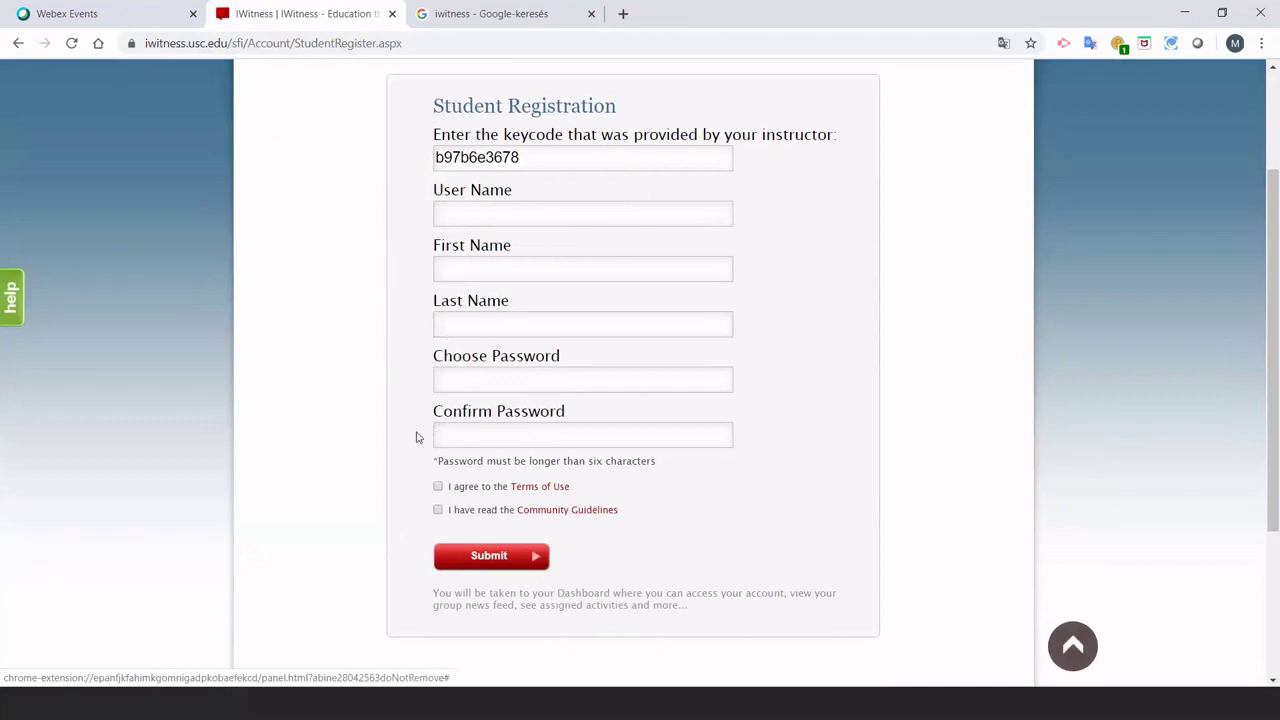
pyautogui.click(437, 487)
pyautogui.click(437, 510)
pyautogui.click(437, 487)
pyautogui.click(437, 510)
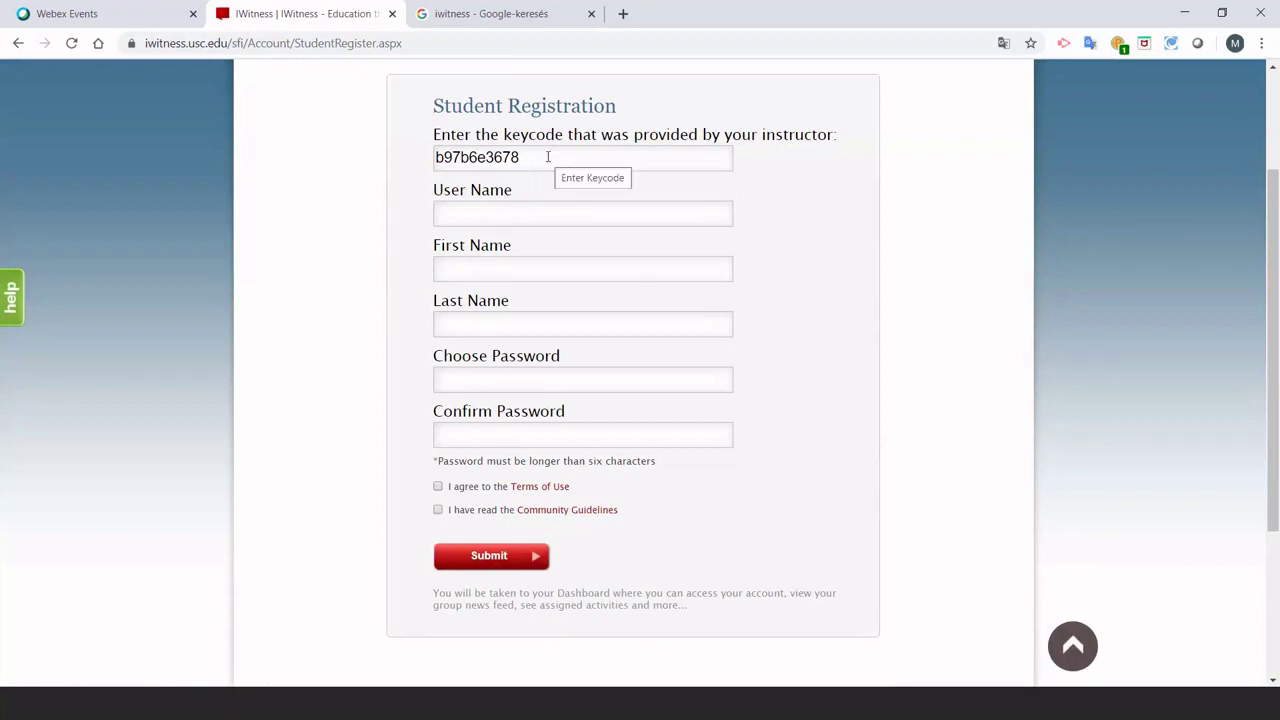
pyautogui.scroll(2, 708, 348)
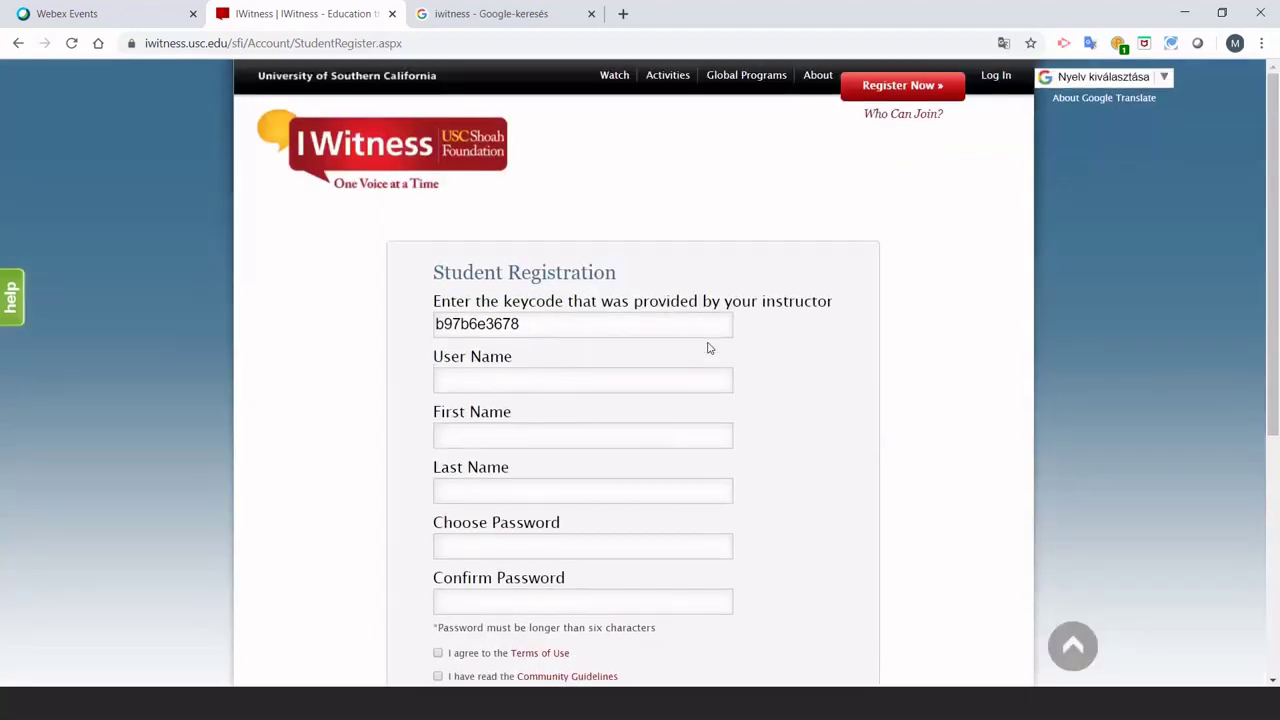
# Log in with the saved educator username and password, declining the browser's save-account offer.
pyautogui.click(995, 78)
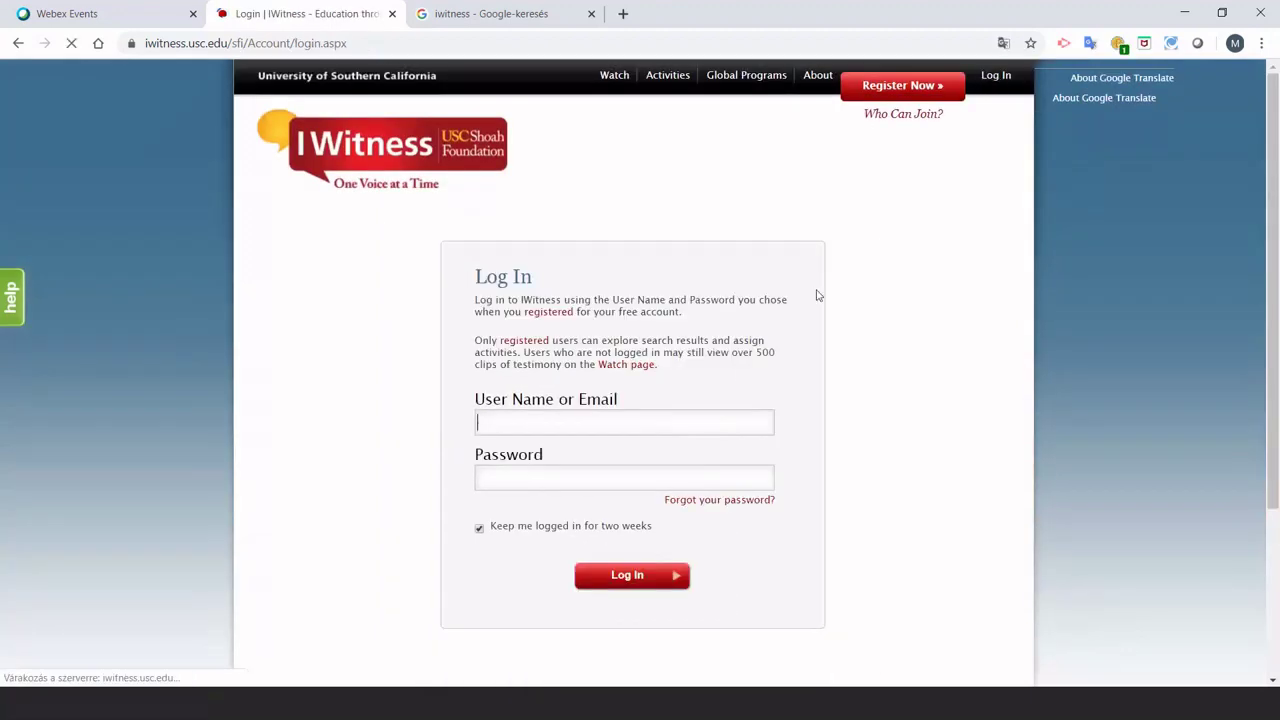
pyautogui.click(586, 472)
pyautogui.click(582, 483)
pyautogui.write('•••••')
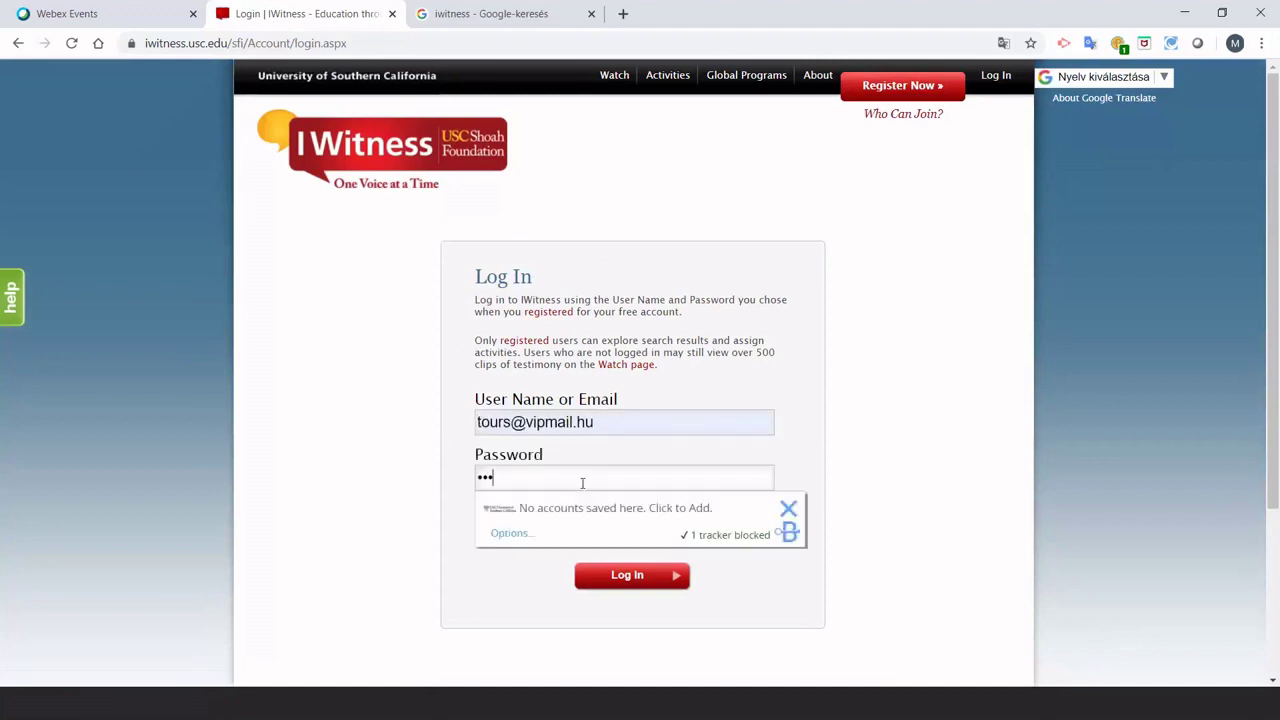
pyautogui.click(612, 576)
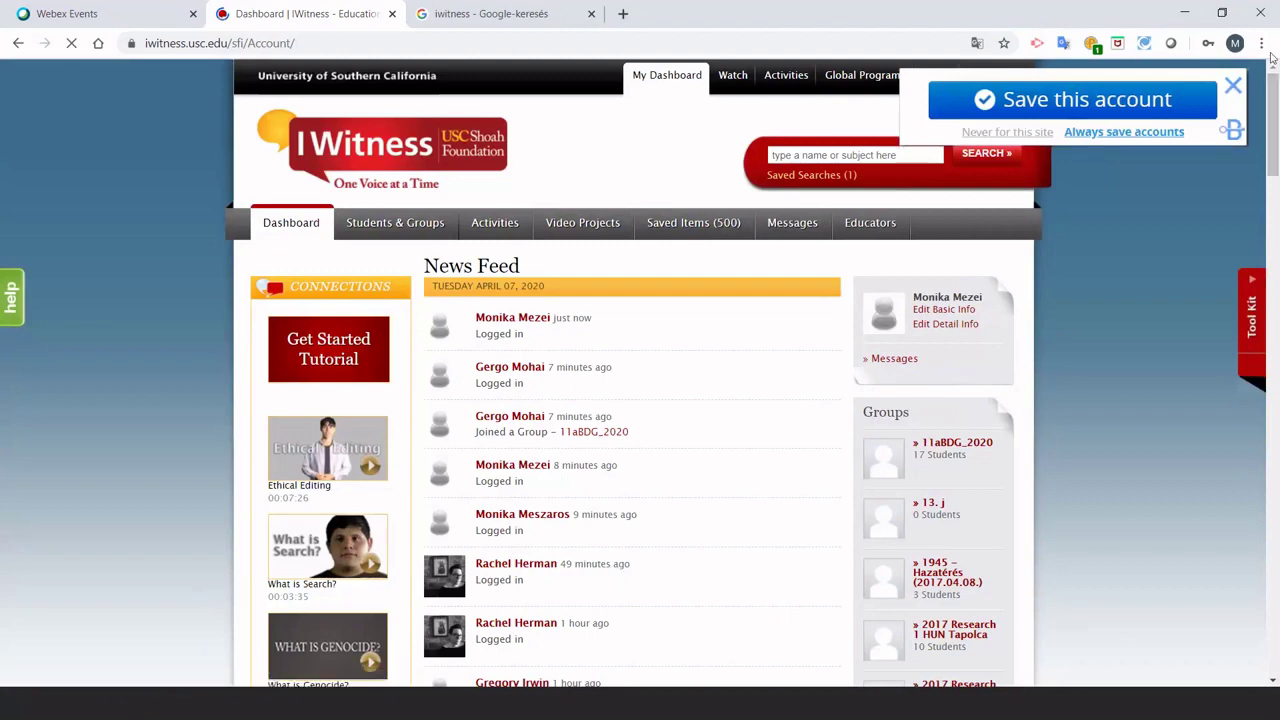
pyautogui.click(1230, 88)
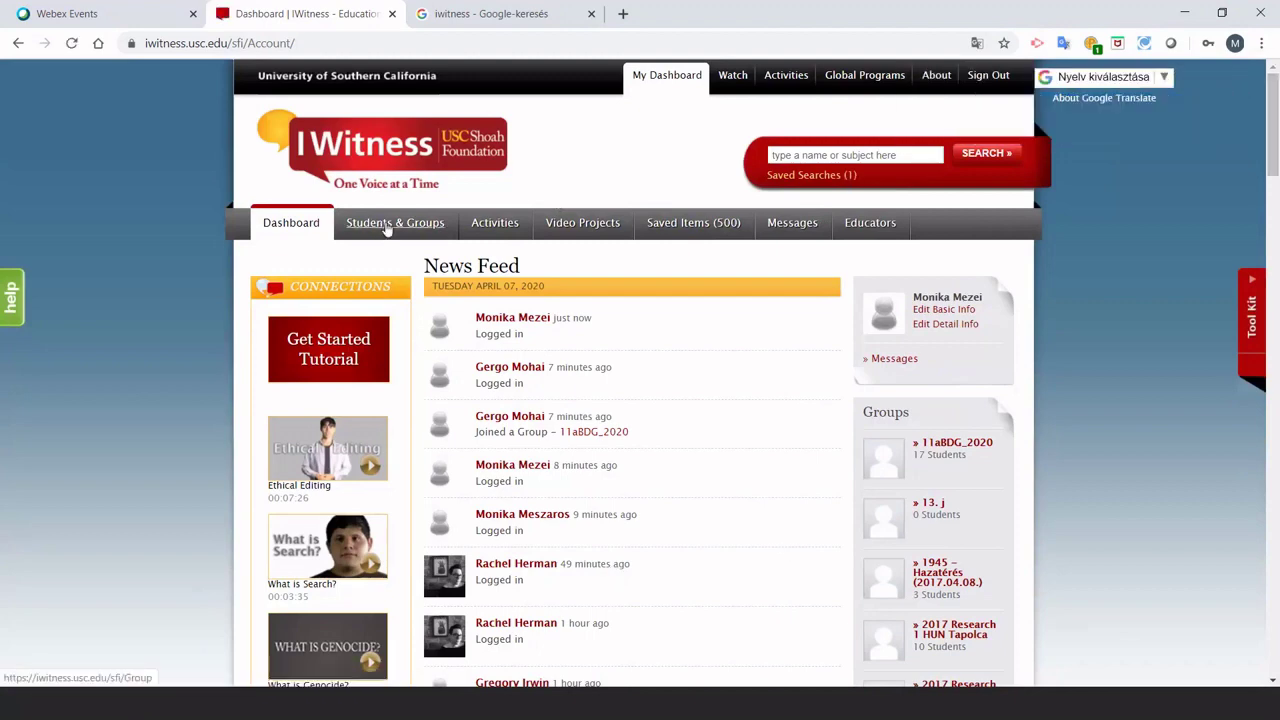
# Browse the Groups (47) list under Students & Groups, then load the activity library.
pyautogui.click(386, 228)
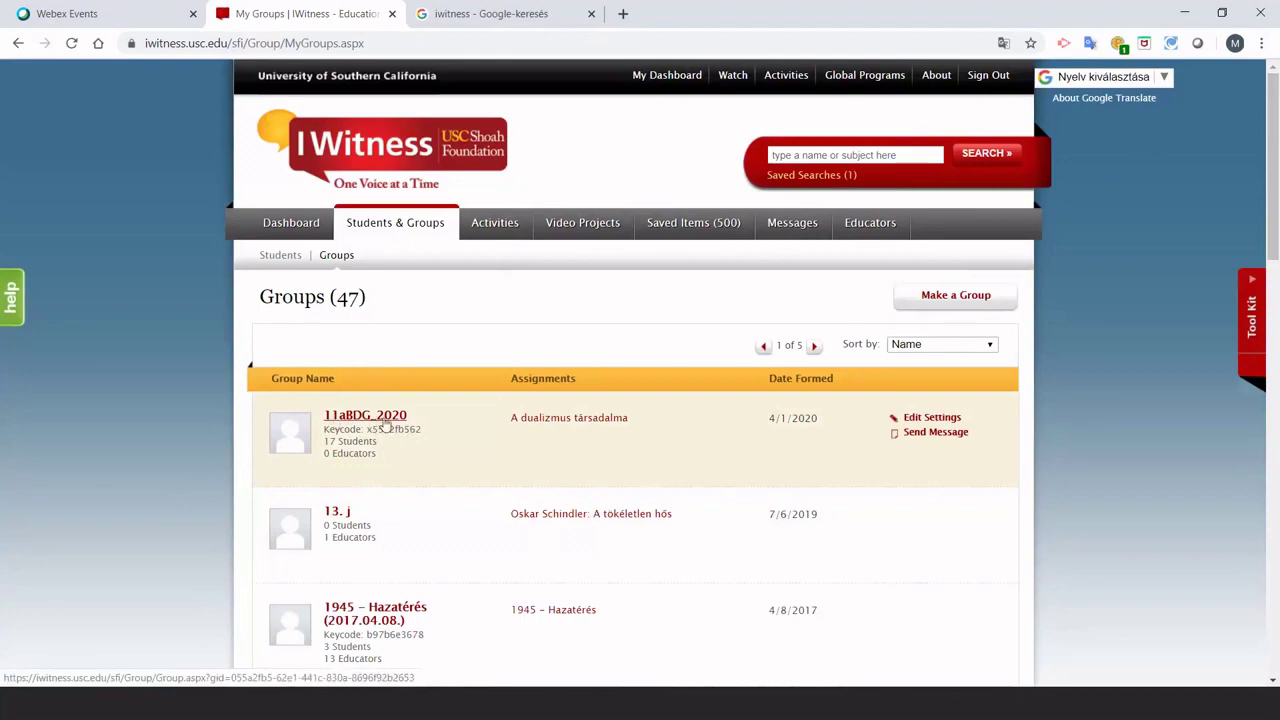
pyautogui.scroll(-3, 430, 468)
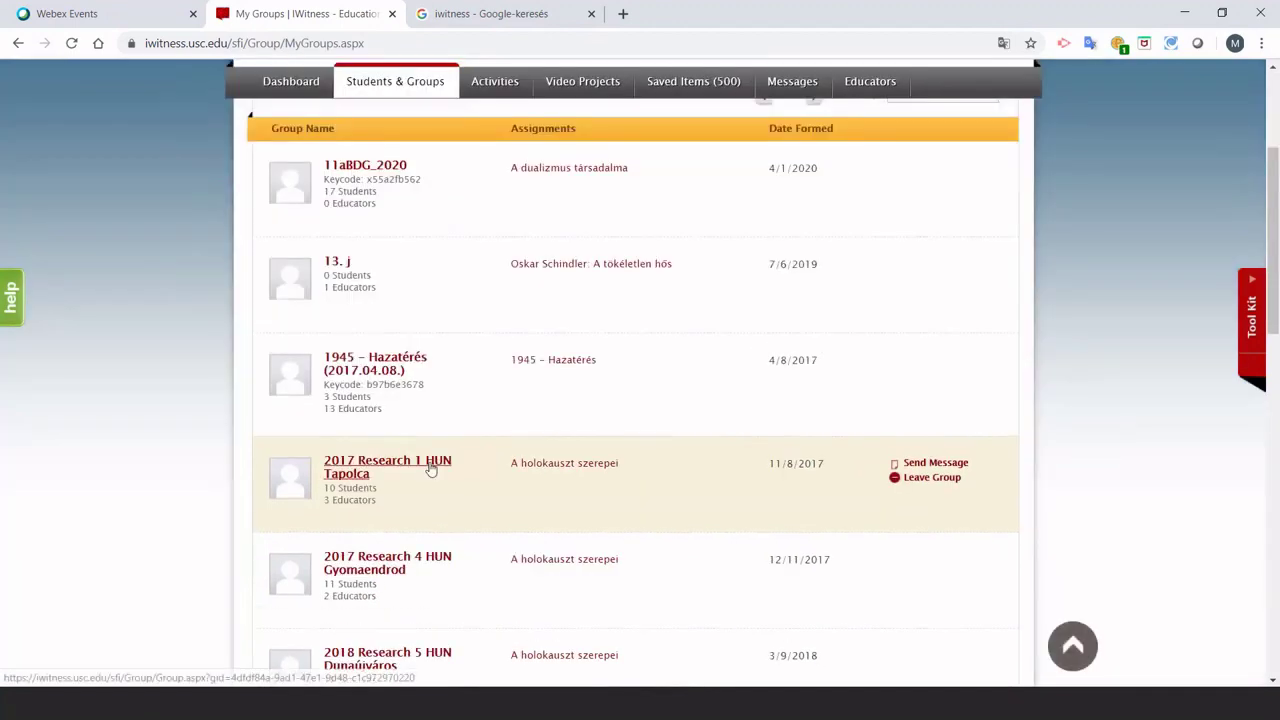
pyautogui.scroll(-2, 430, 468)
pyautogui.scroll(2, 430, 468)
pyautogui.scroll(2, 430, 468)
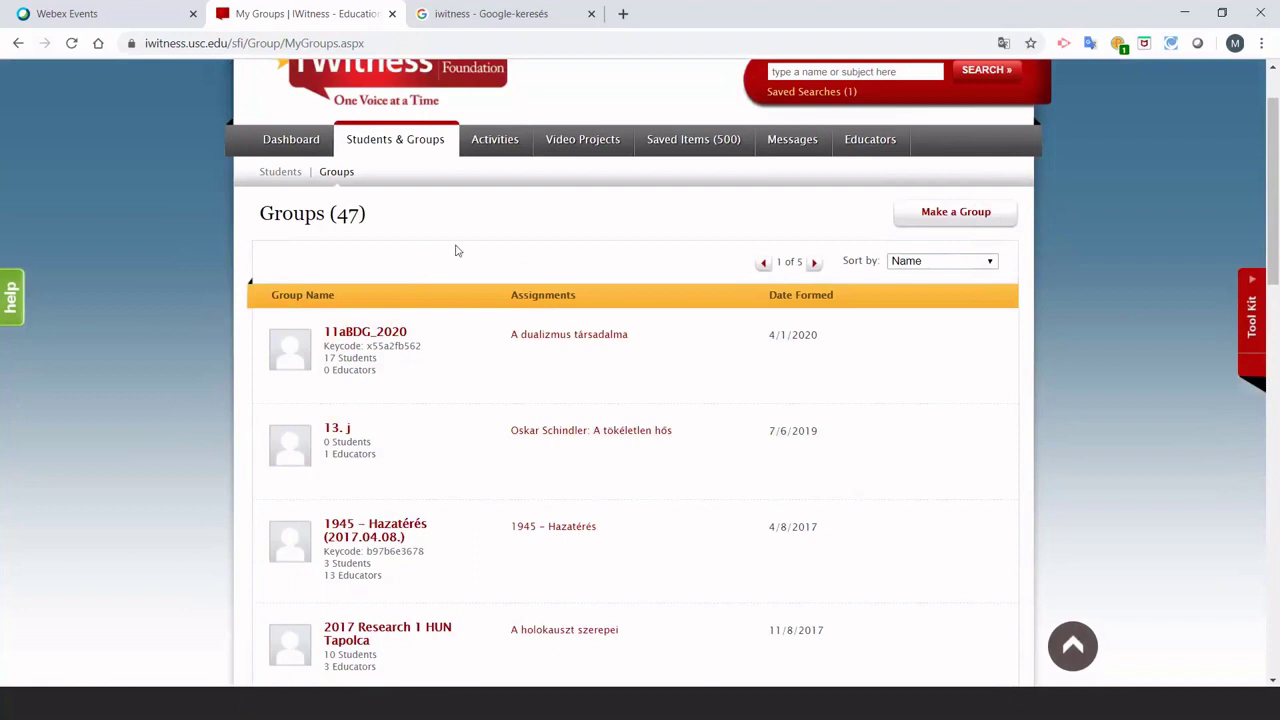
pyautogui.scroll(1, 455, 250)
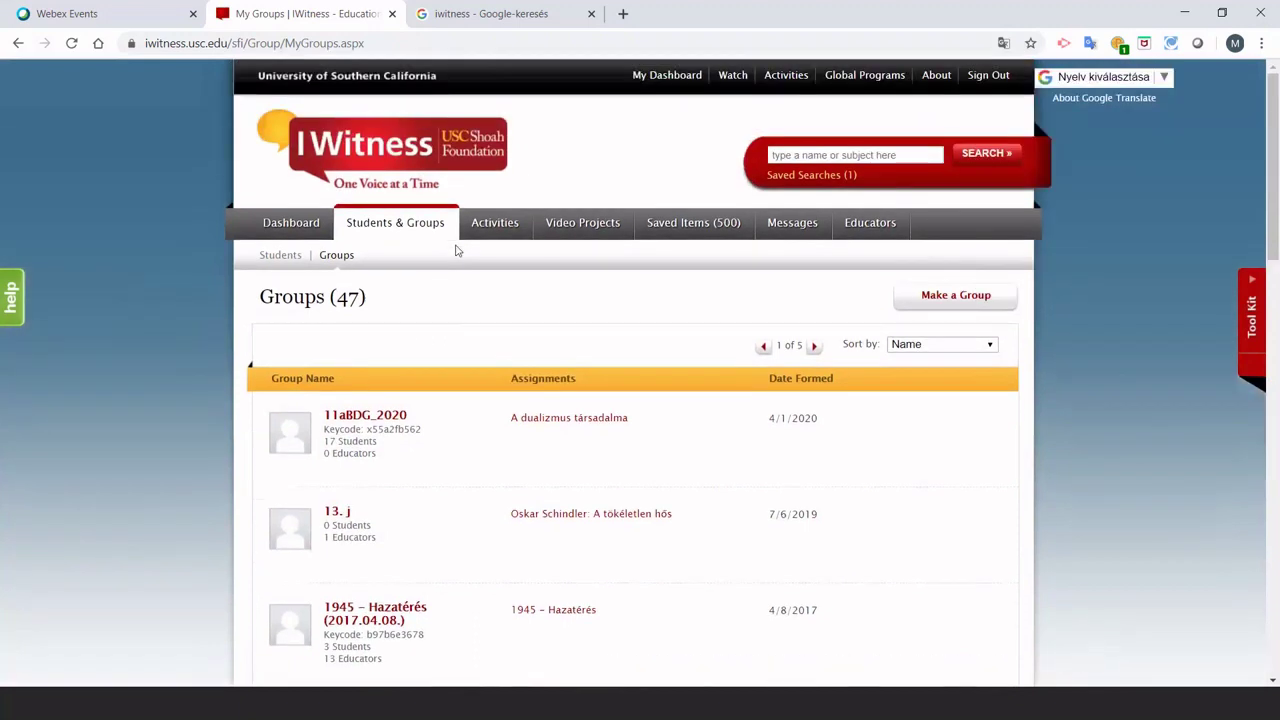
pyautogui.click(497, 224)
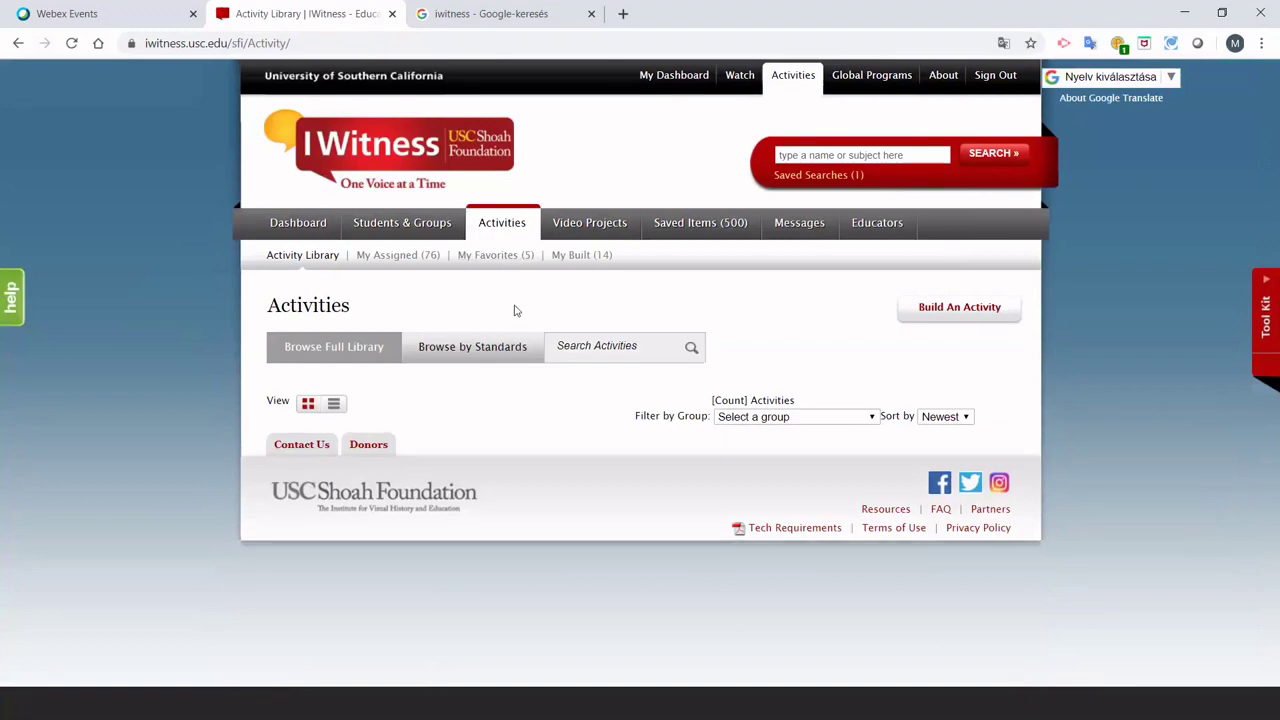
# Open the Női emancipáció activity's details and reveal its Actions options.
pyautogui.scroll(-5, 515, 330)
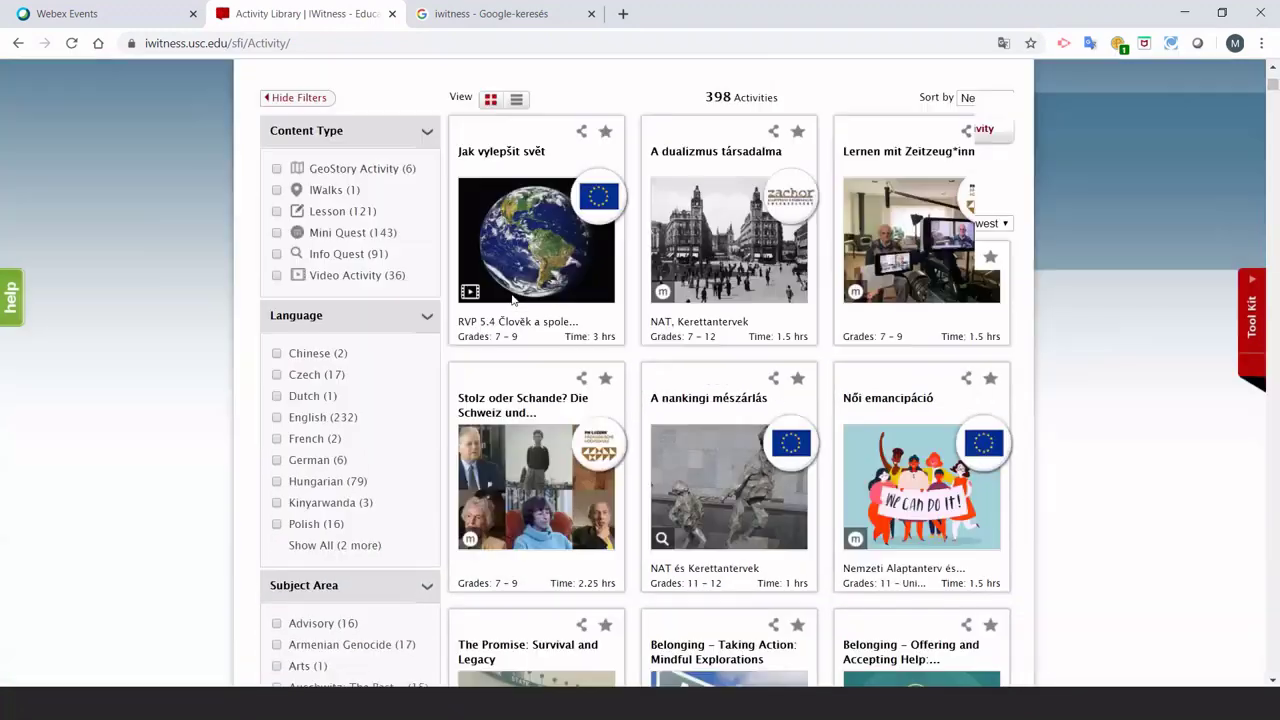
pyautogui.scroll(-2, 515, 367)
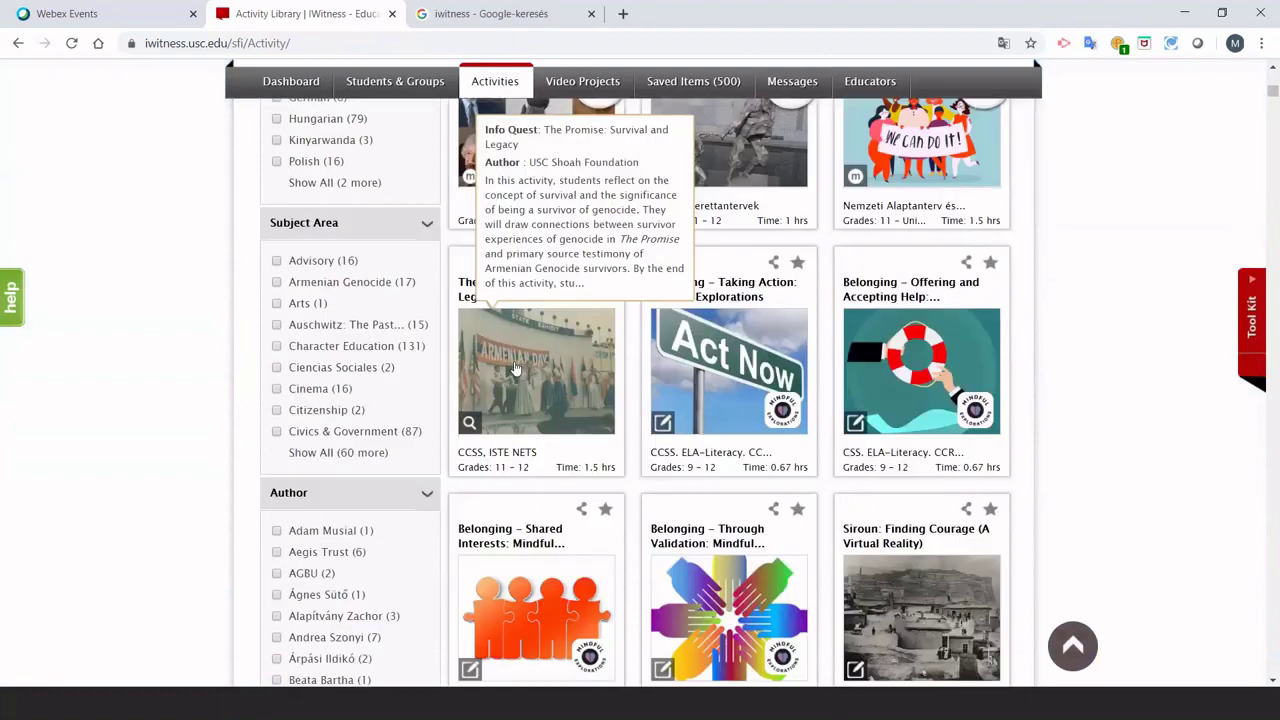
pyautogui.scroll(1, 780, 349)
pyautogui.scroll(1, 780, 349)
pyautogui.moveTo(930, 305)
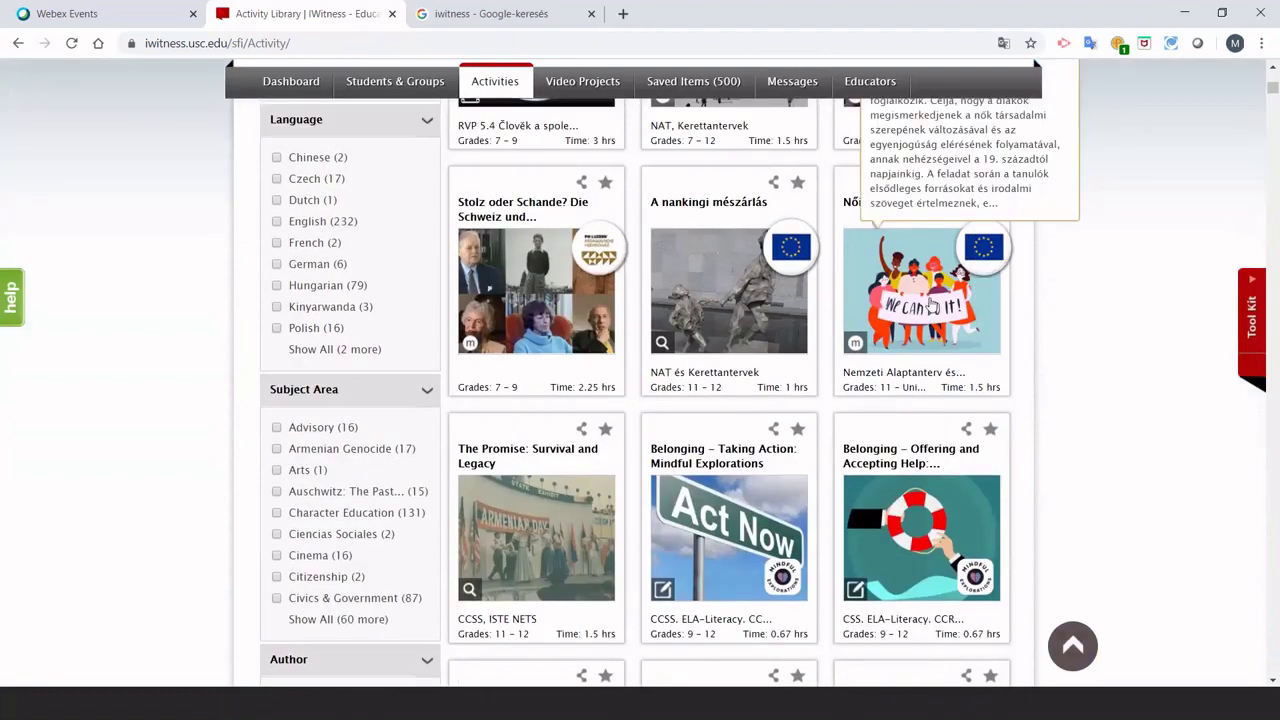
pyautogui.click(930, 305)
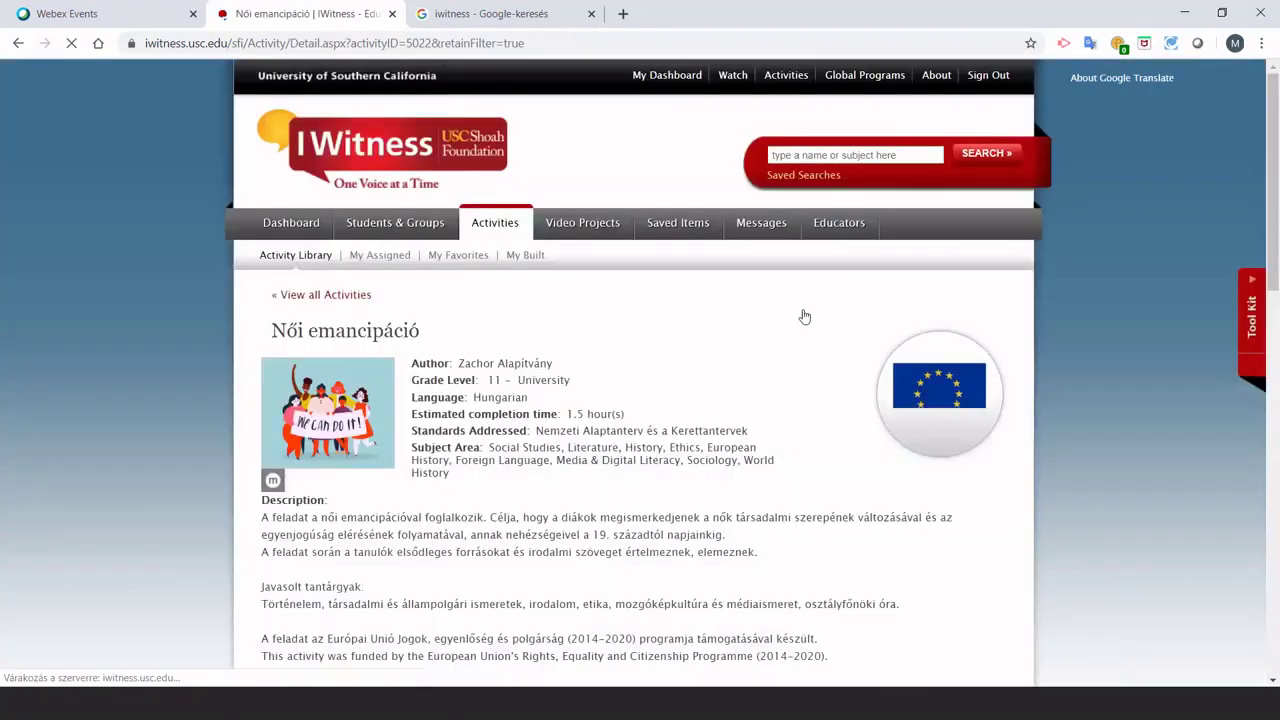
pyautogui.scroll(-3, 652, 373)
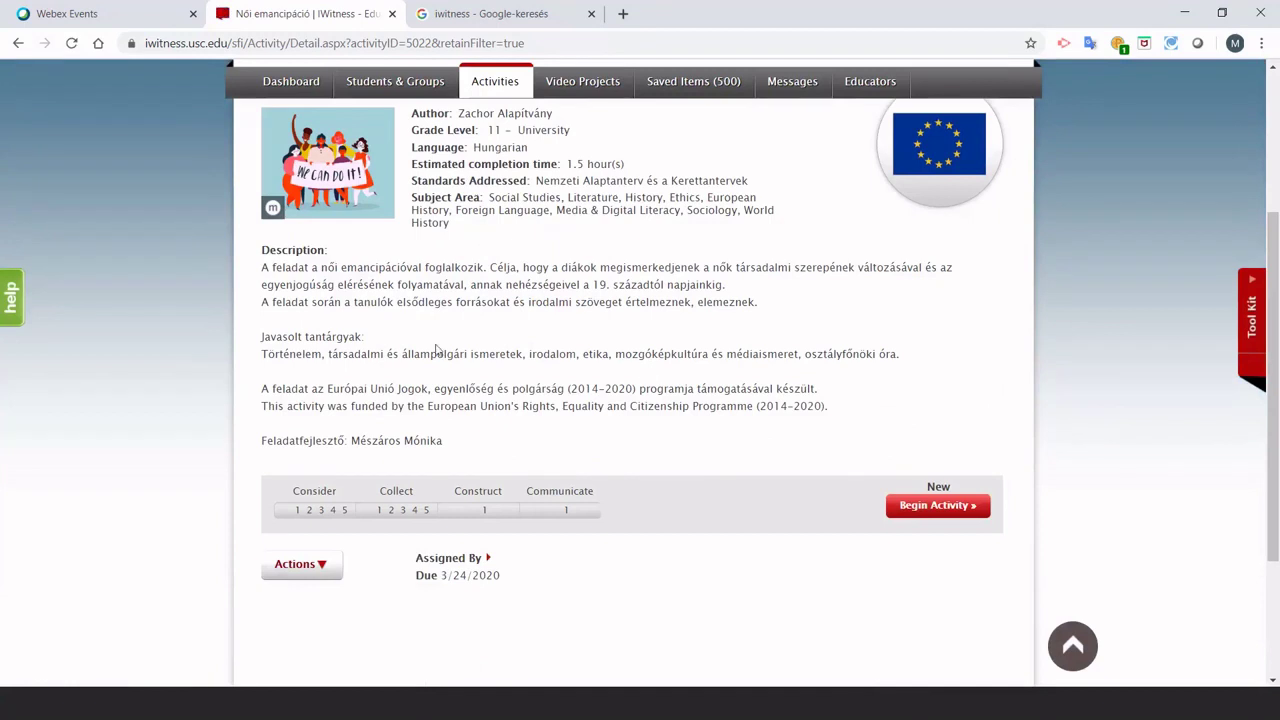
pyautogui.click(288, 562)
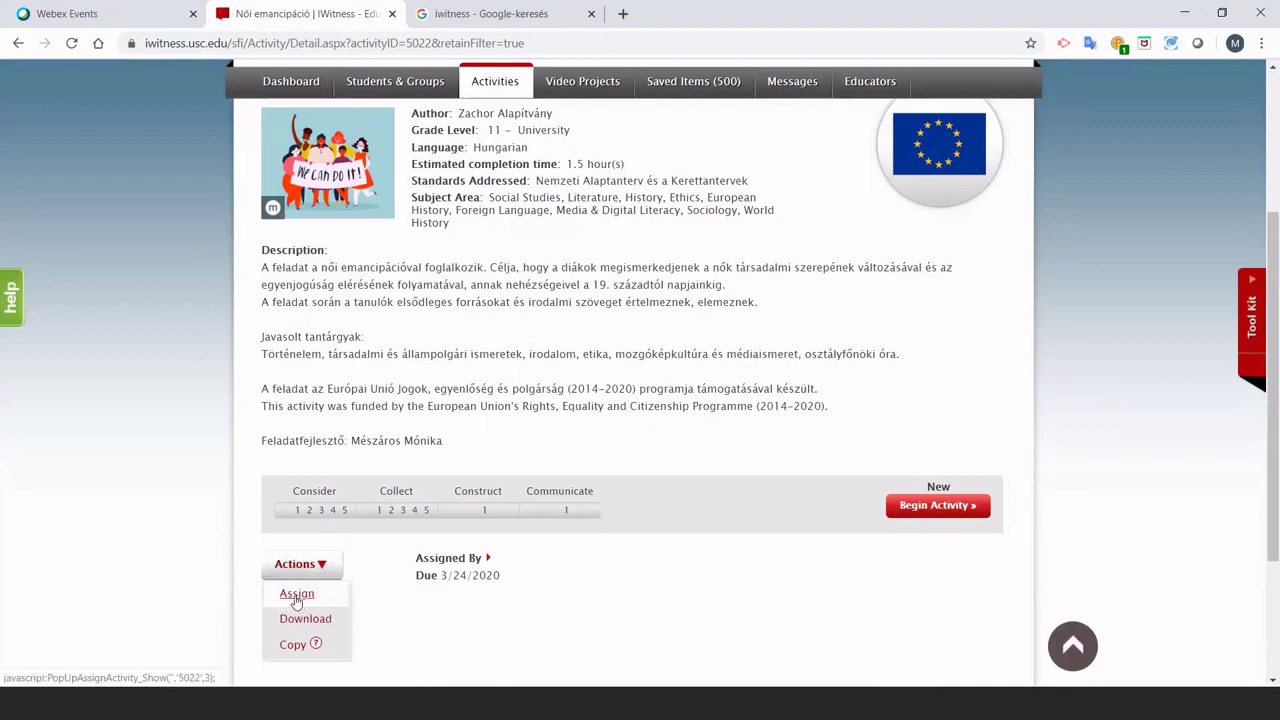
# Assign Női emancipáció to the 1945 – Hazatérés group with due date May 30, 2020.
pyautogui.click(296, 596)
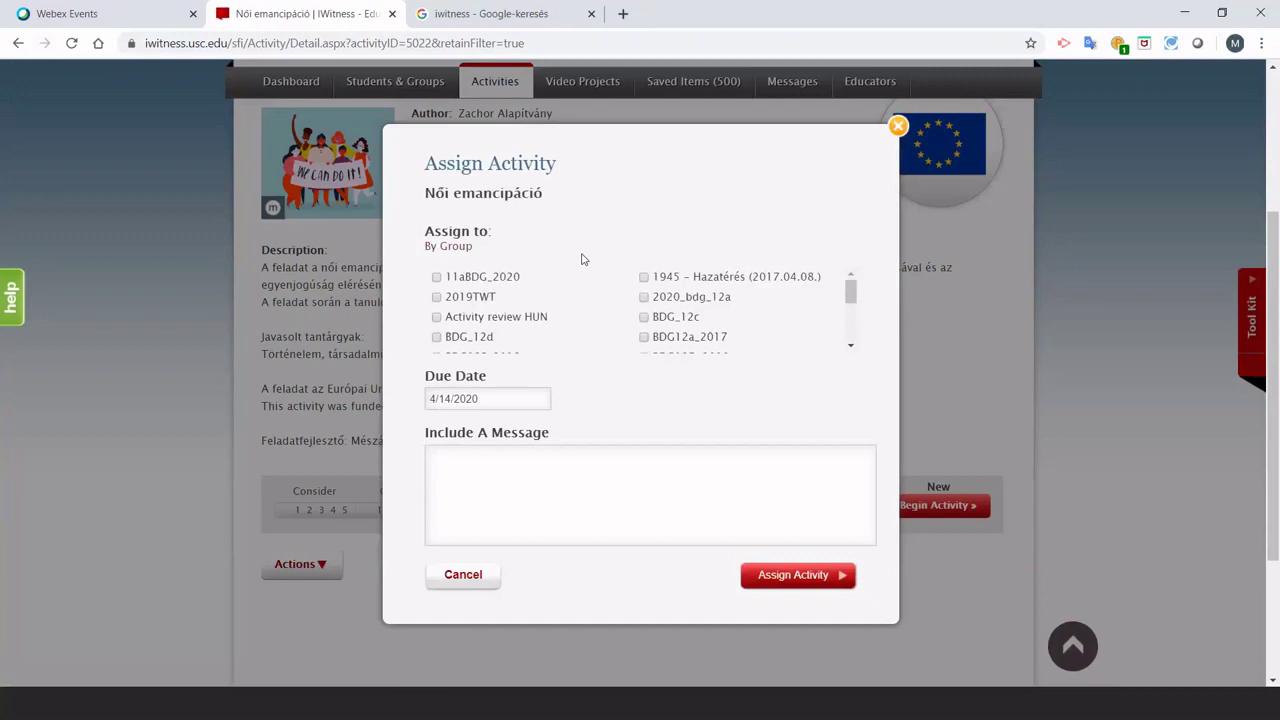
pyautogui.scroll(-1, 583, 257)
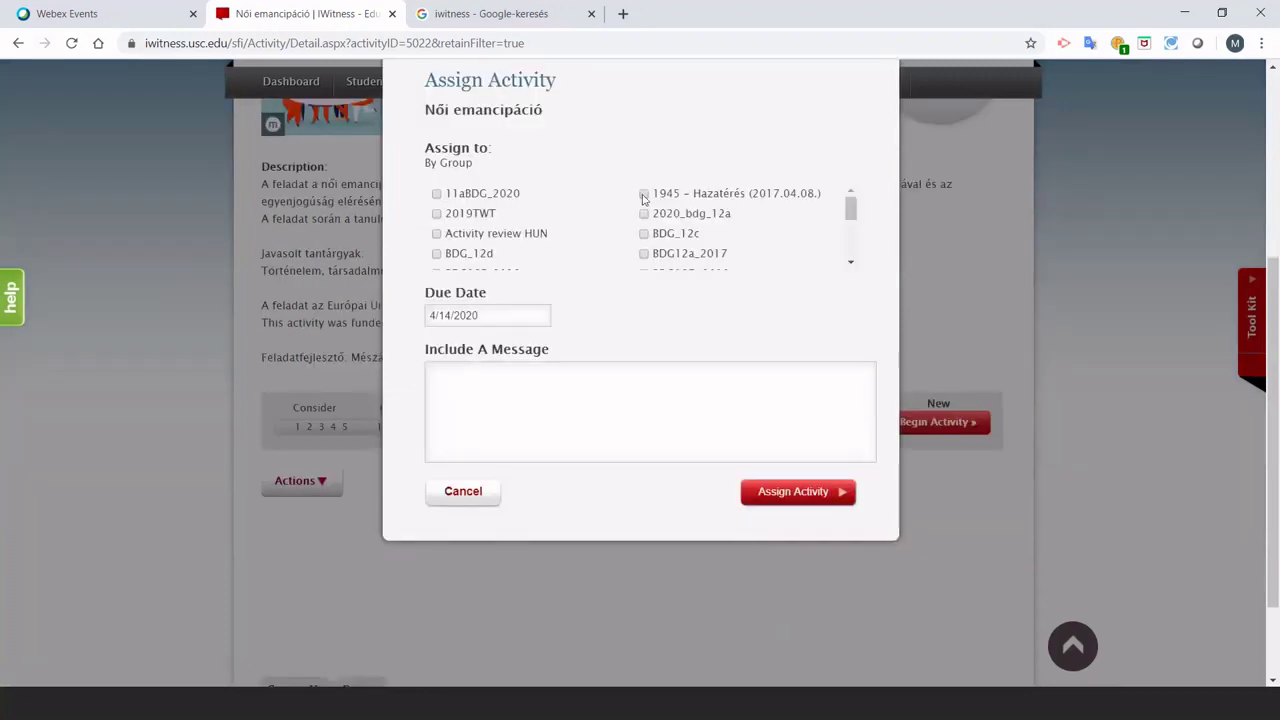
pyautogui.click(643, 194)
pyautogui.click(491, 315)
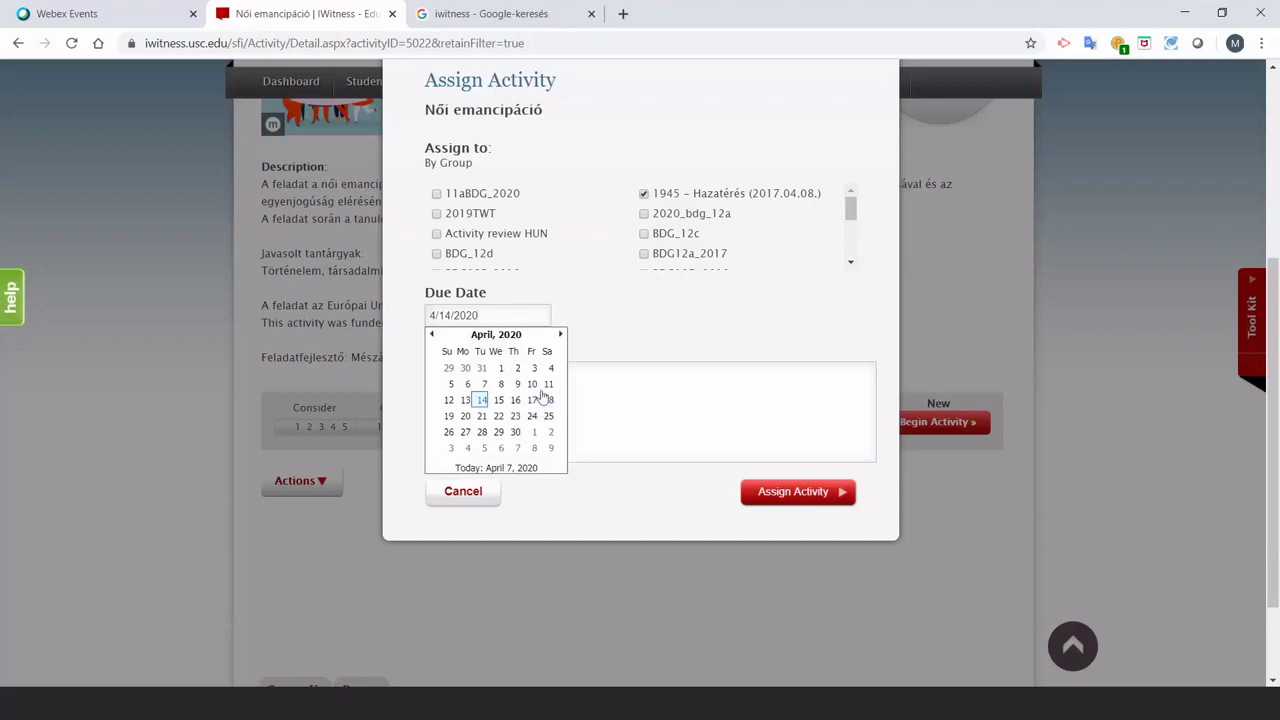
pyautogui.click(561, 336)
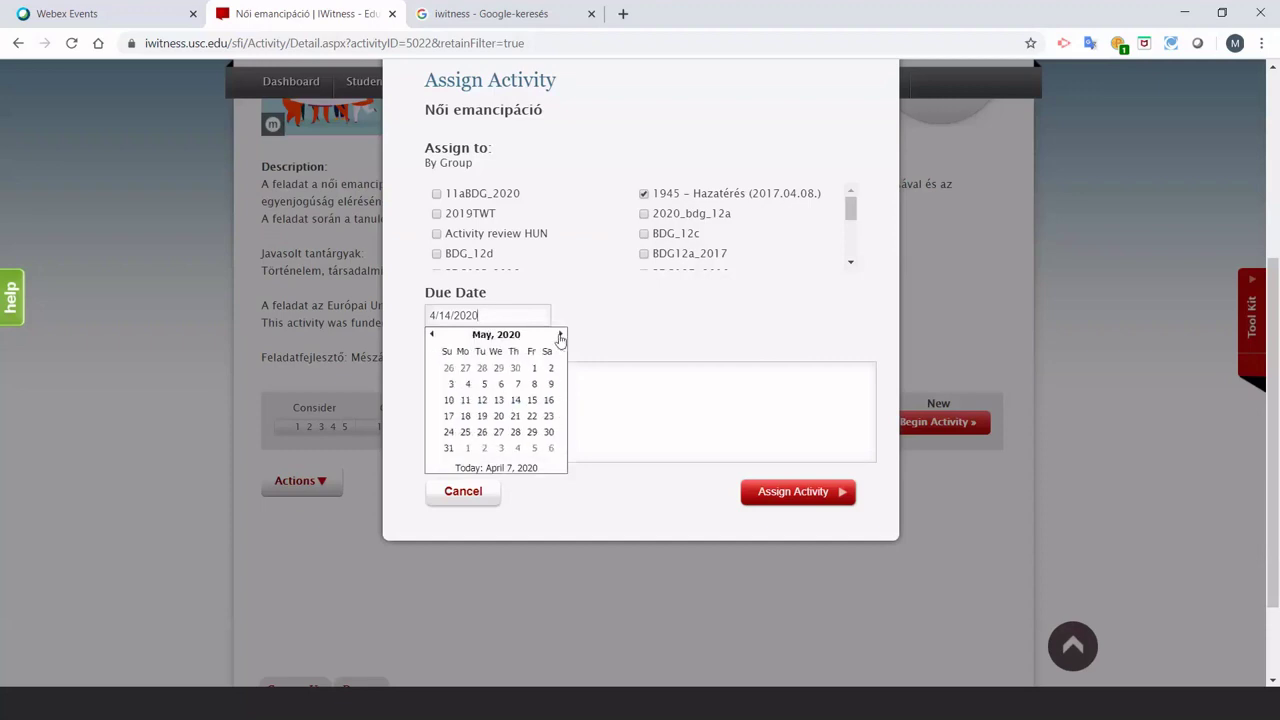
pyautogui.click(550, 431)
pyautogui.click(492, 385)
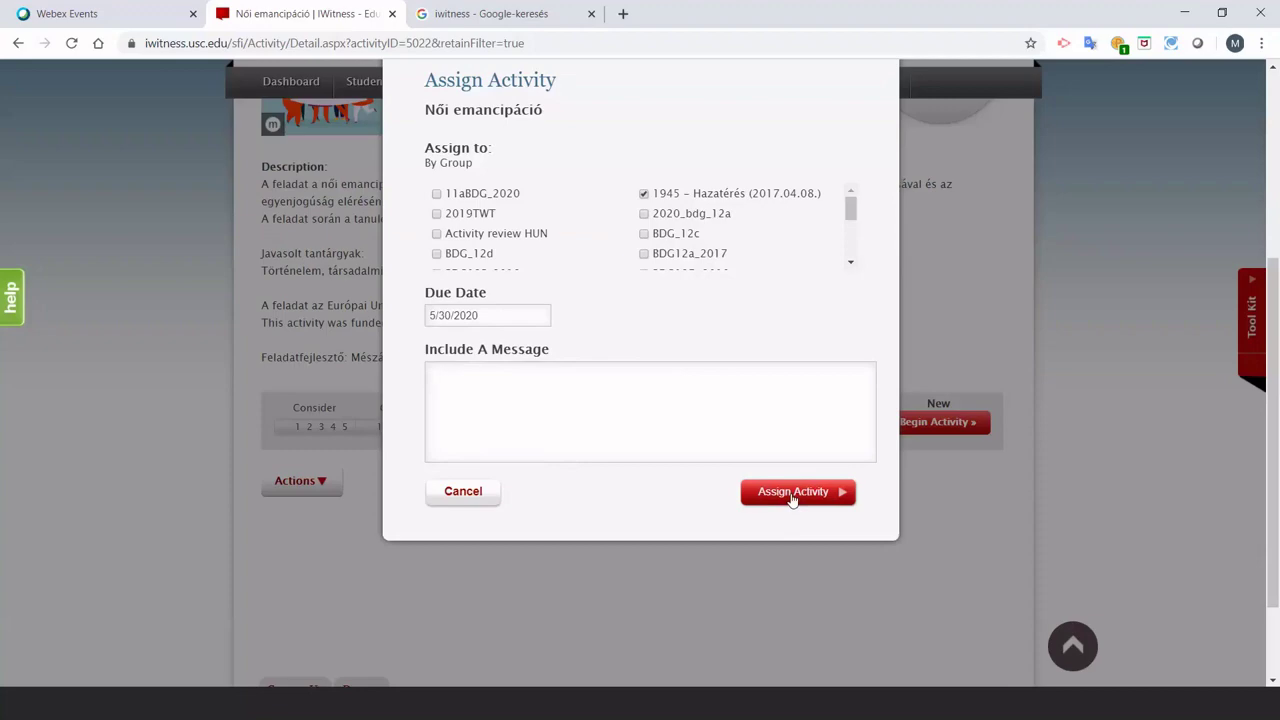
pyautogui.click(792, 495)
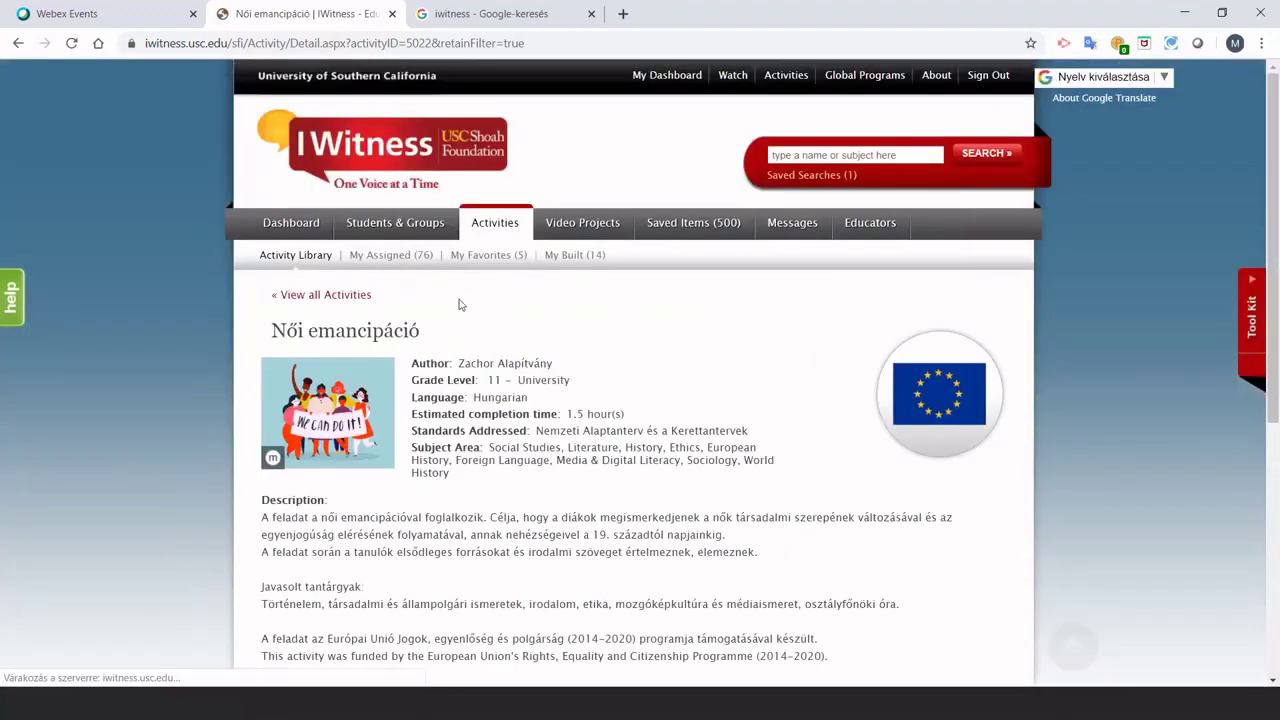
pyautogui.click(390, 228)
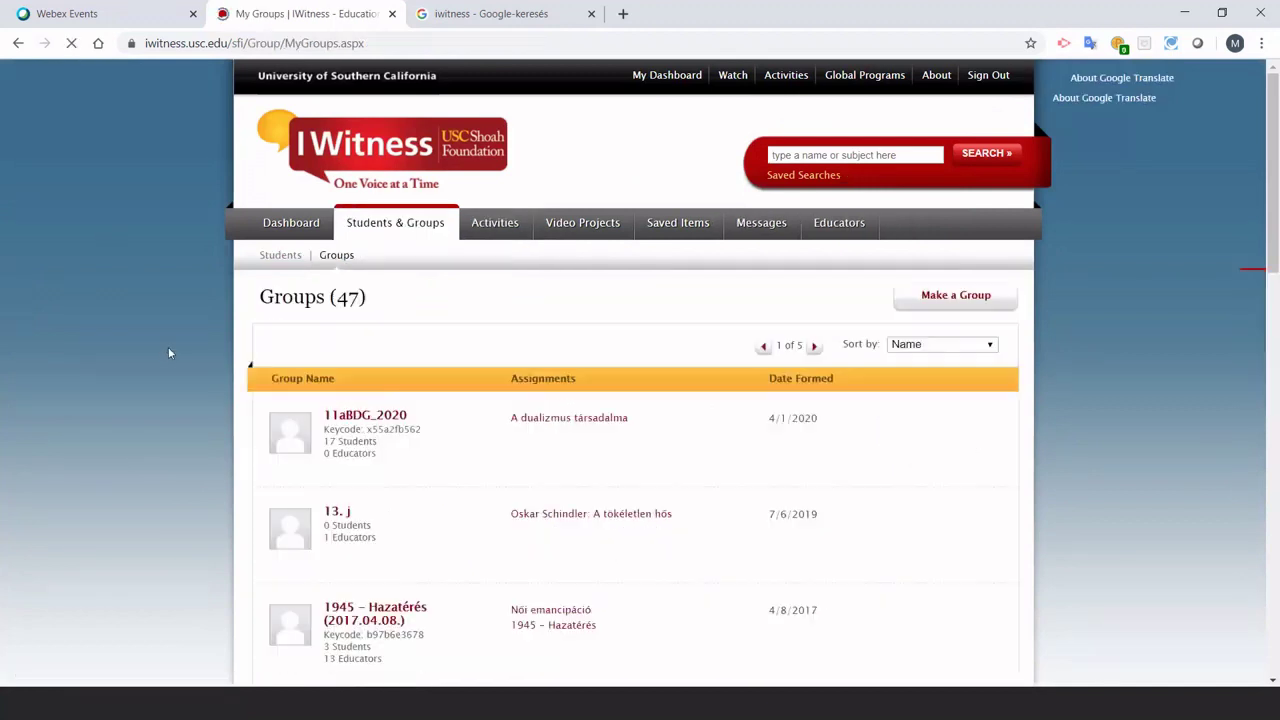
# Open the 1945 – Hazatérés group and view the test student's assigned activities.
pyautogui.scroll(-3, 168, 352)
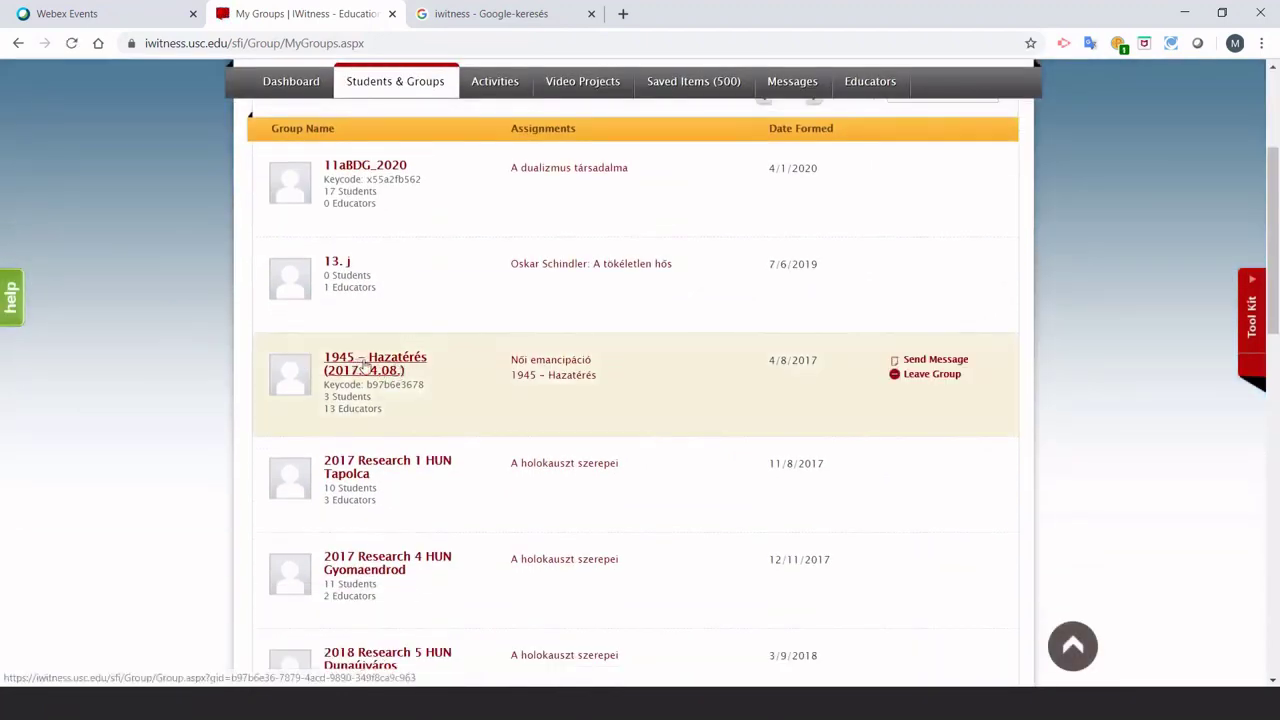
pyautogui.moveTo(543, 381)
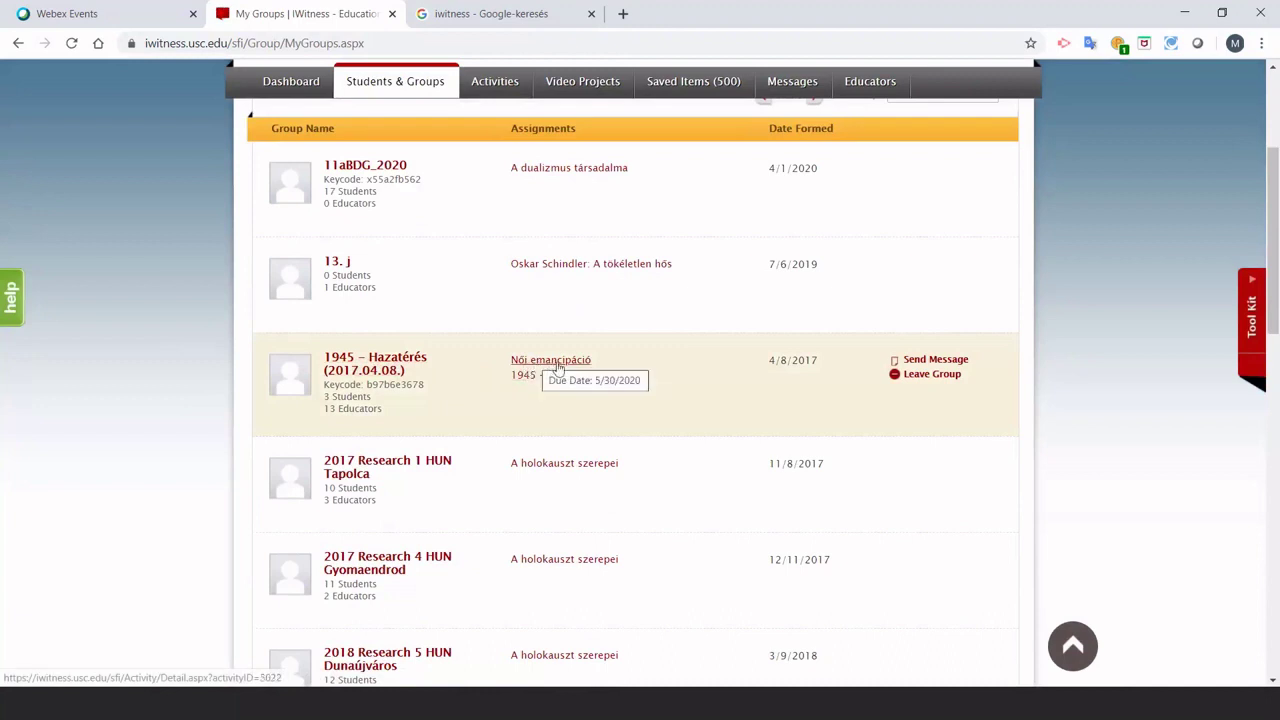
pyautogui.click(400, 365)
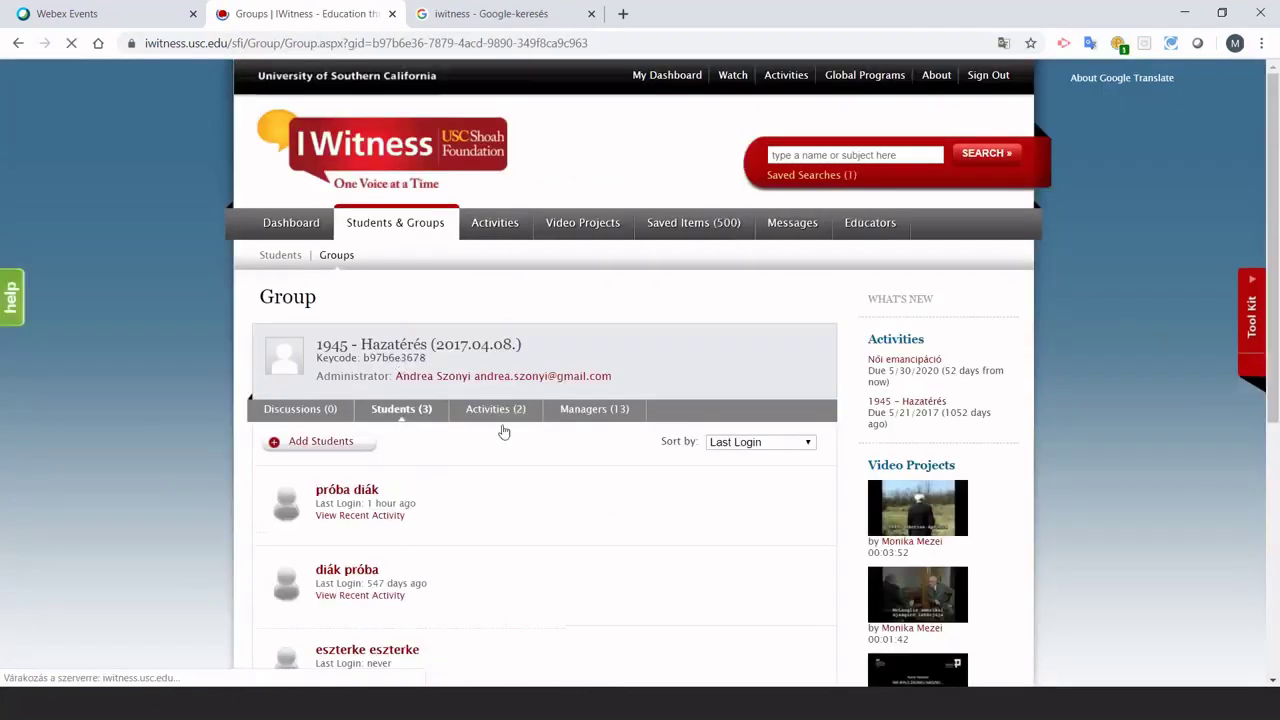
pyautogui.scroll(-1, 510, 442)
pyautogui.scroll(-1, 510, 442)
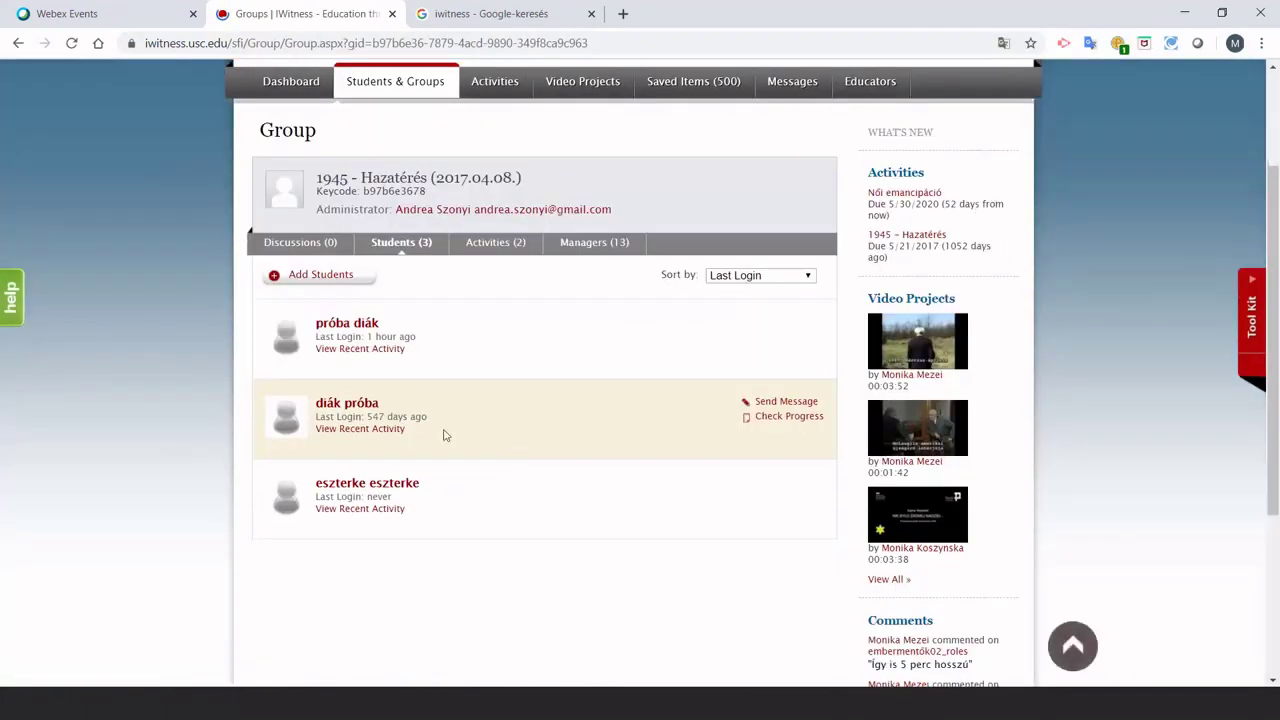
pyautogui.click(344, 405)
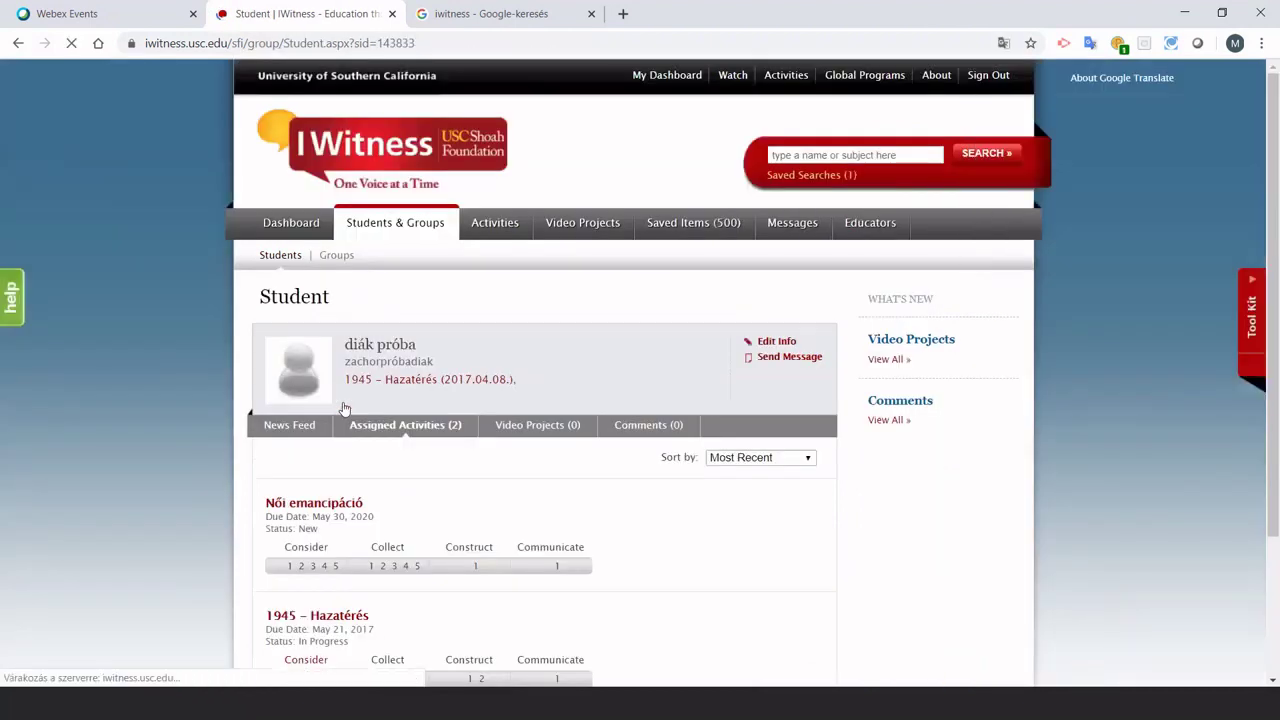
pyautogui.scroll(-3, 280, 450)
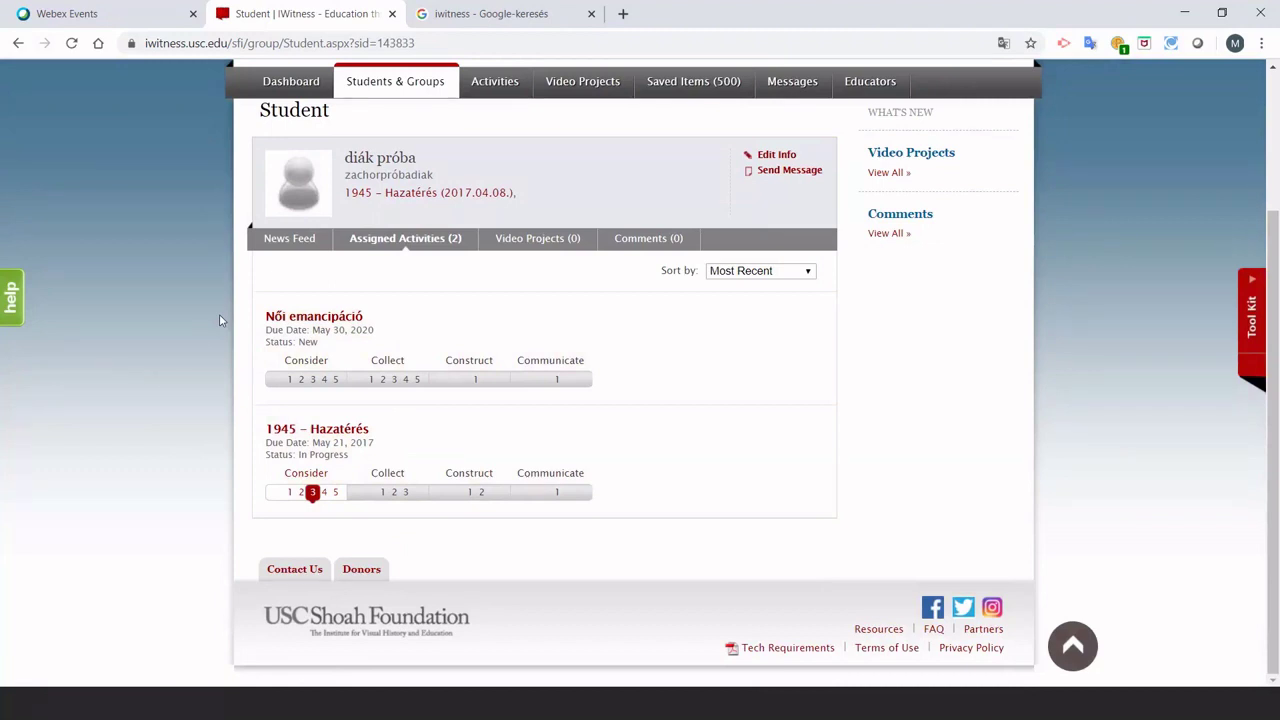
pyautogui.scroll(2, 219, 314)
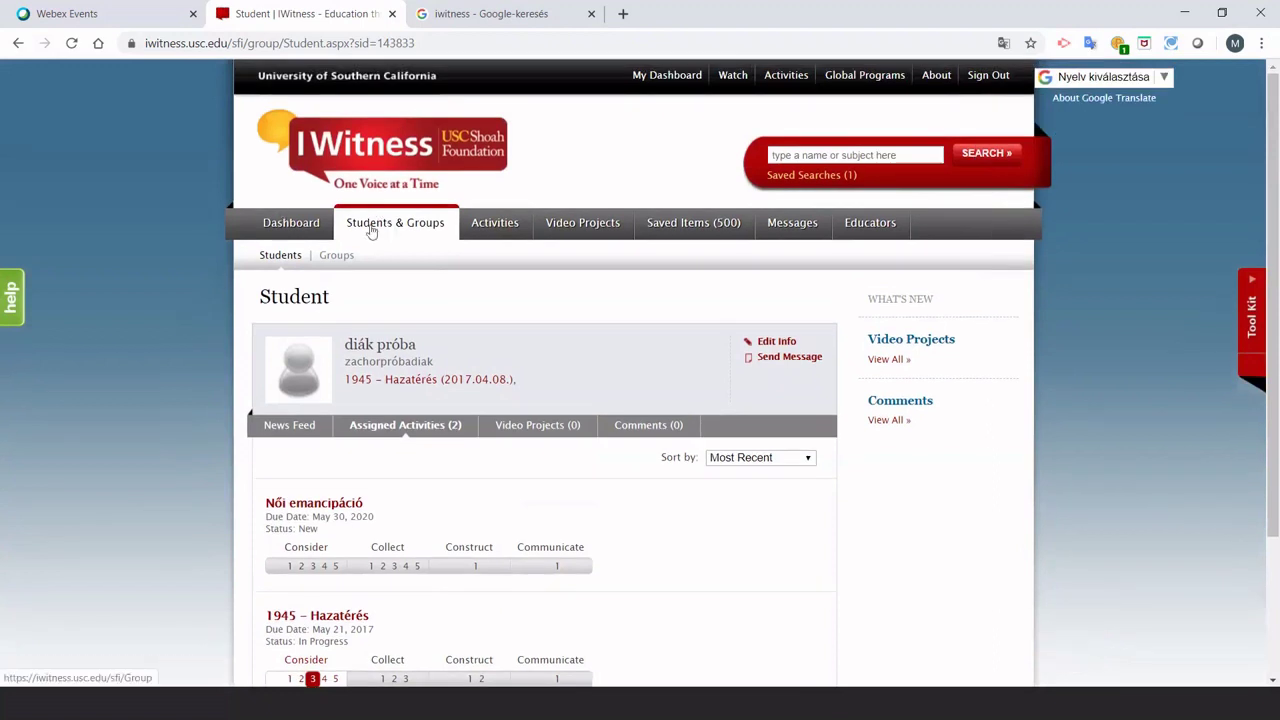
# Return to the Dashboard and look through its News Feed and groups.
pyautogui.click(305, 226)
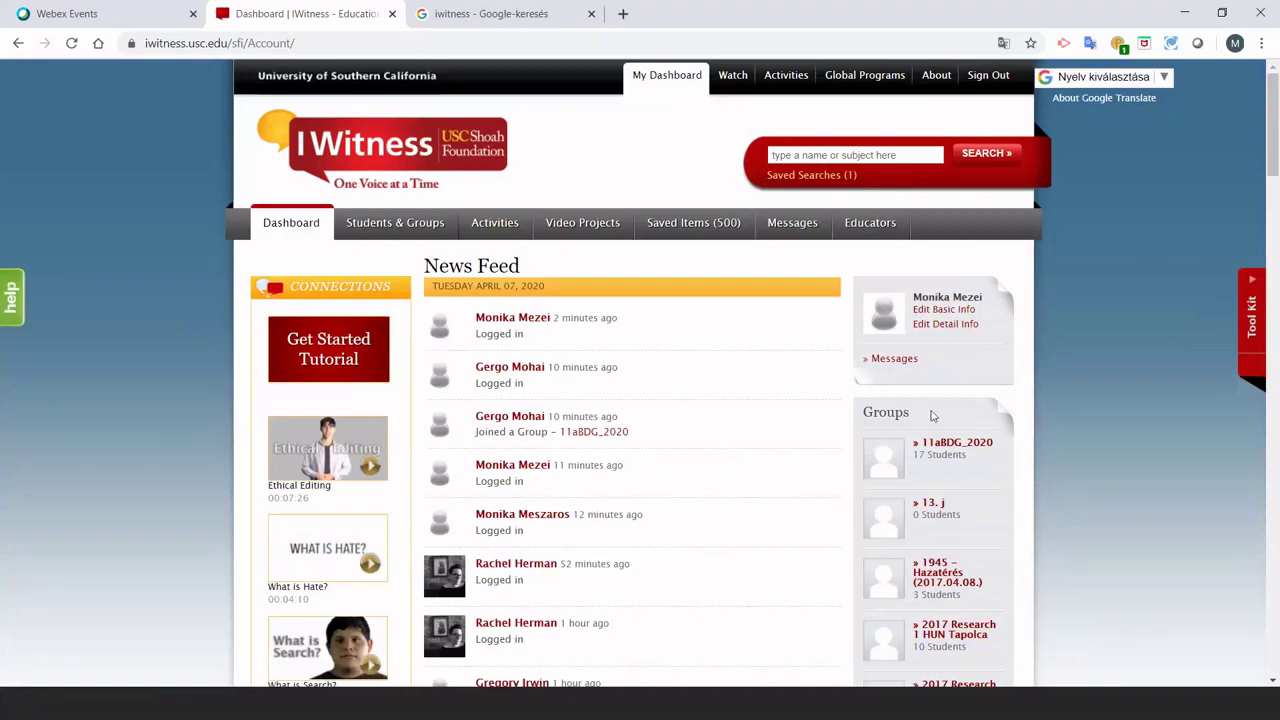
pyautogui.scroll(-1, 932, 415)
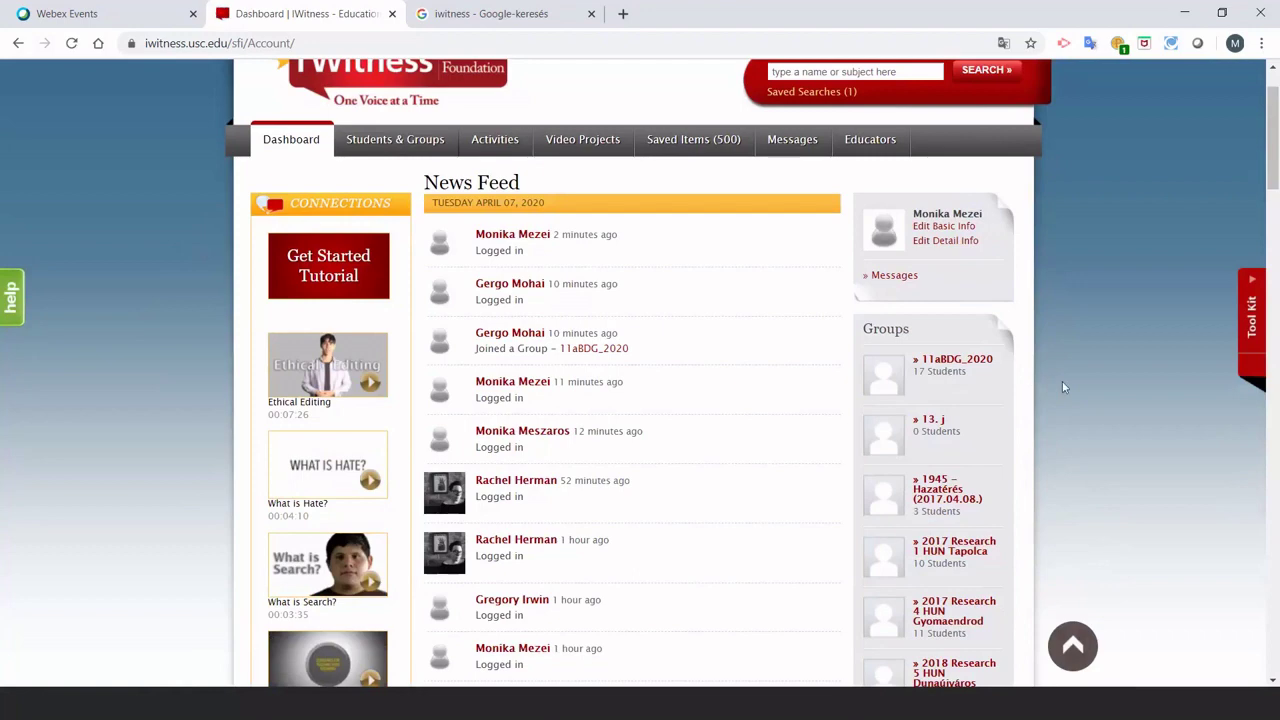
pyautogui.scroll(-5, 966, 420)
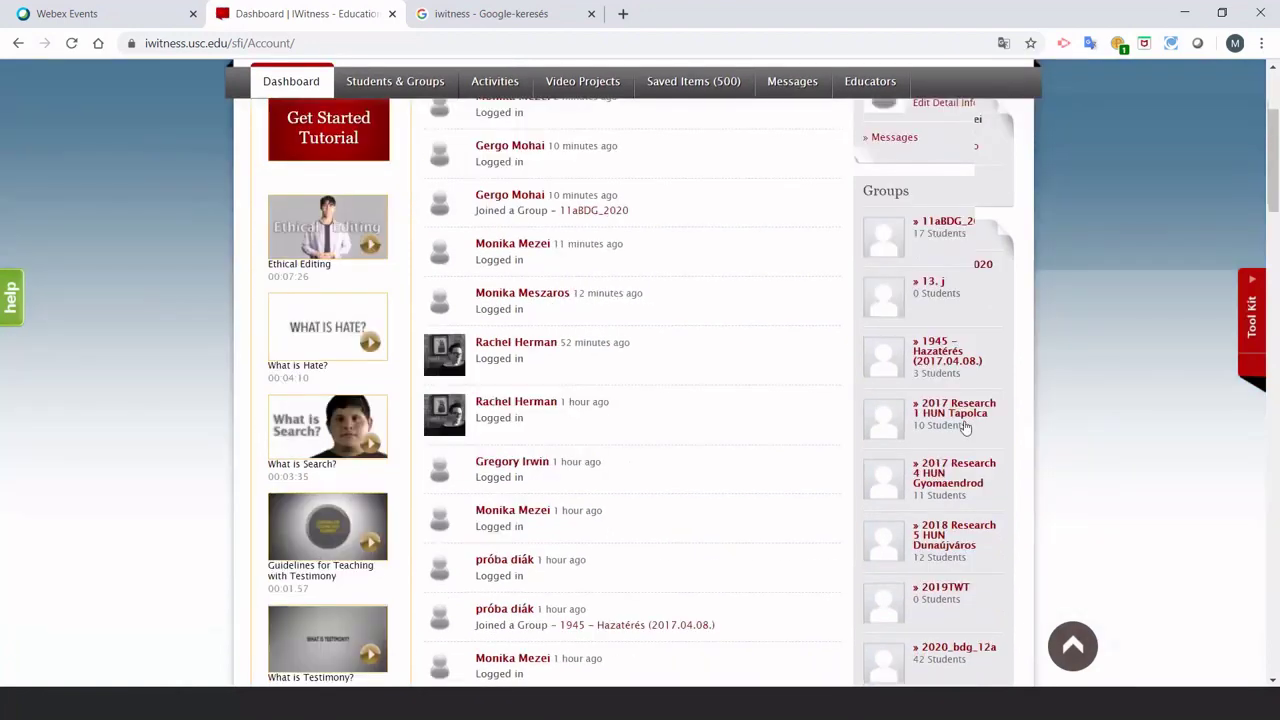
pyautogui.scroll(6, 966, 427)
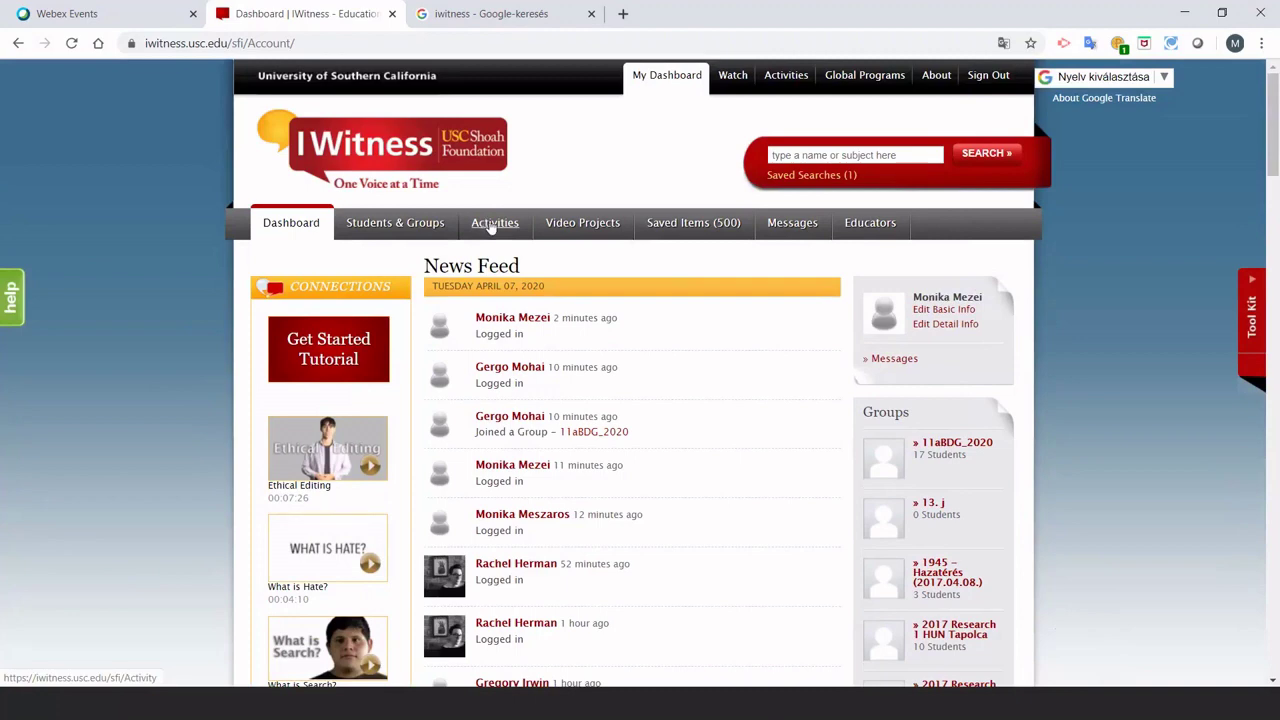
# Filter the Activity Library by Language to Hungarian, listing 79 activities.
pyautogui.click(494, 224)
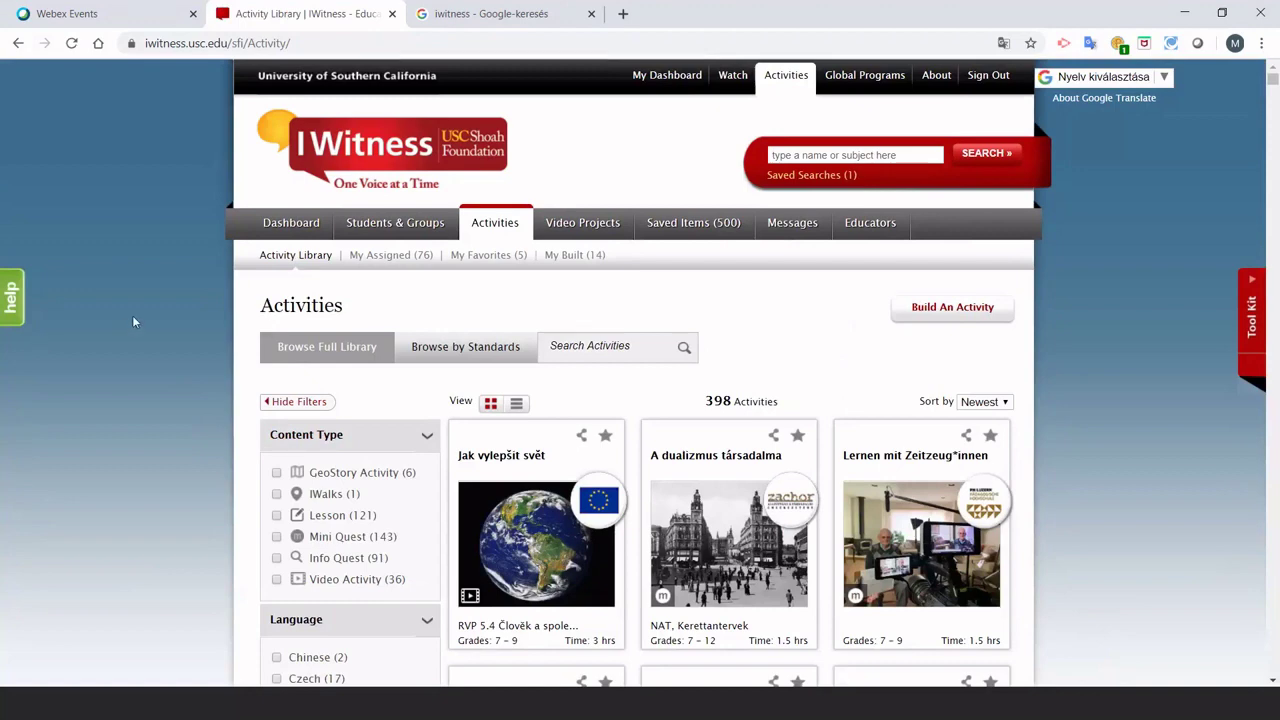
pyautogui.scroll(-1, 134, 321)
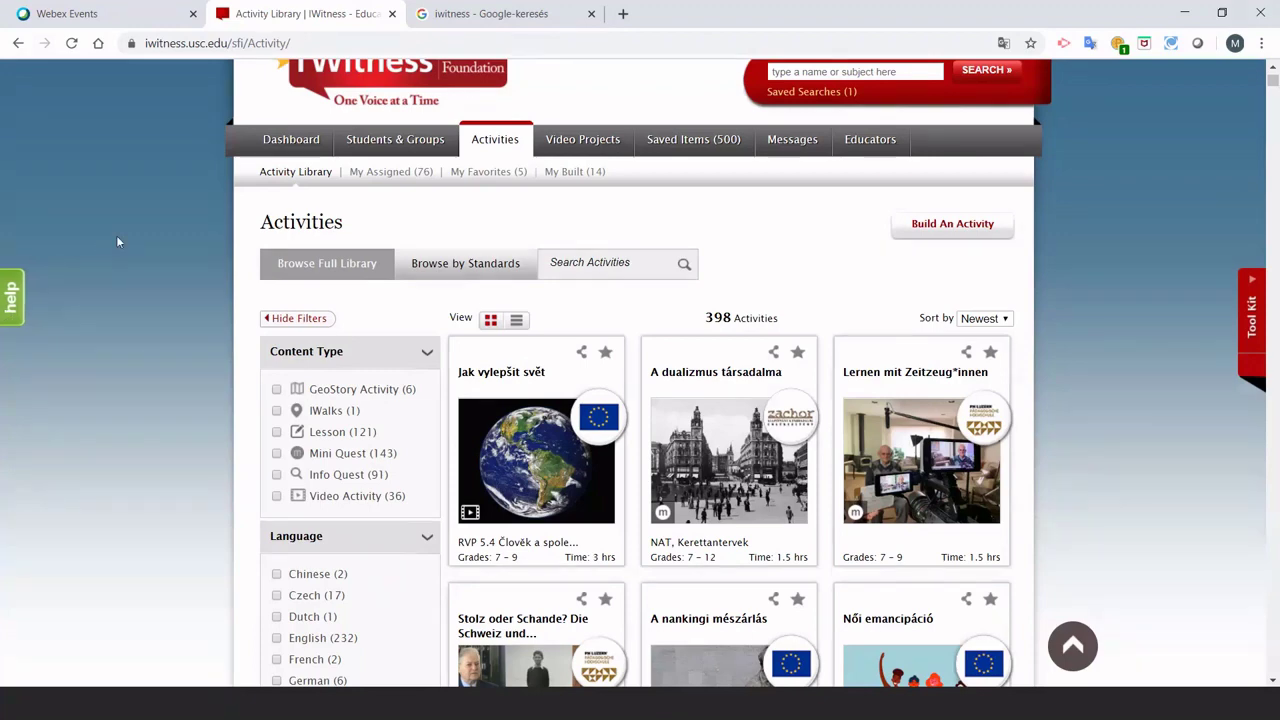
pyautogui.scroll(-1, 117, 242)
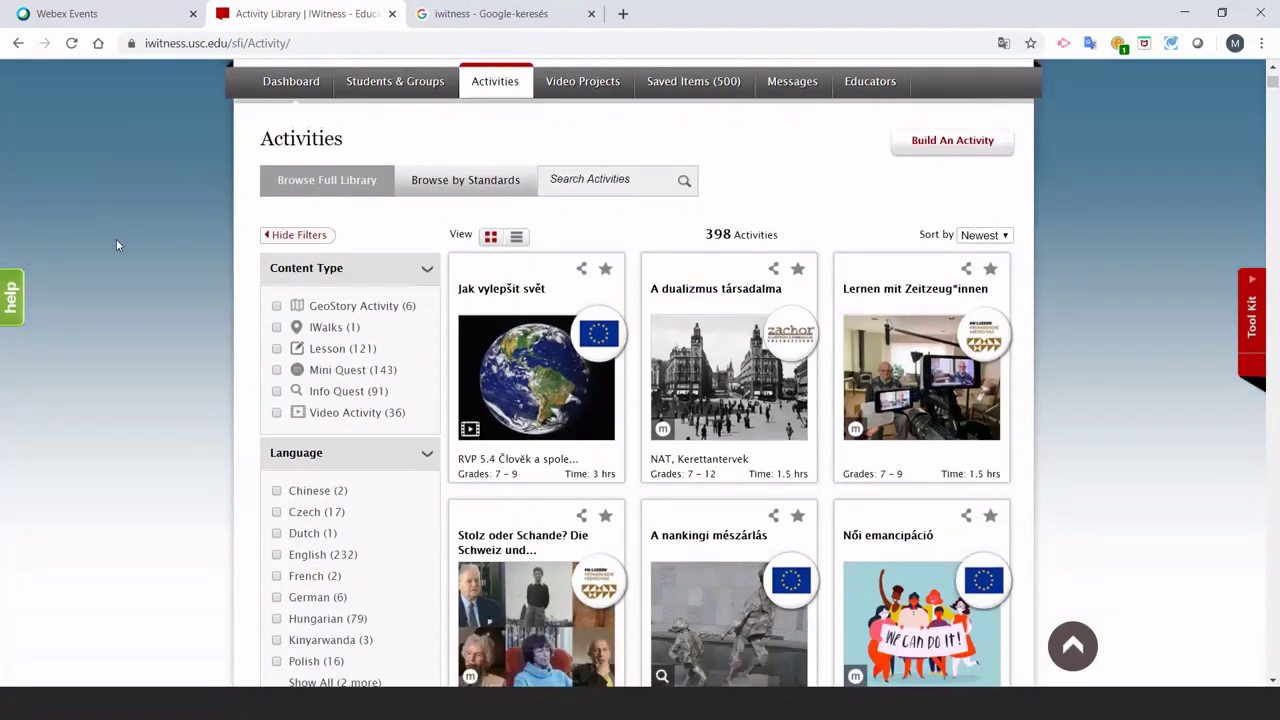
pyautogui.scroll(-2, 116, 245)
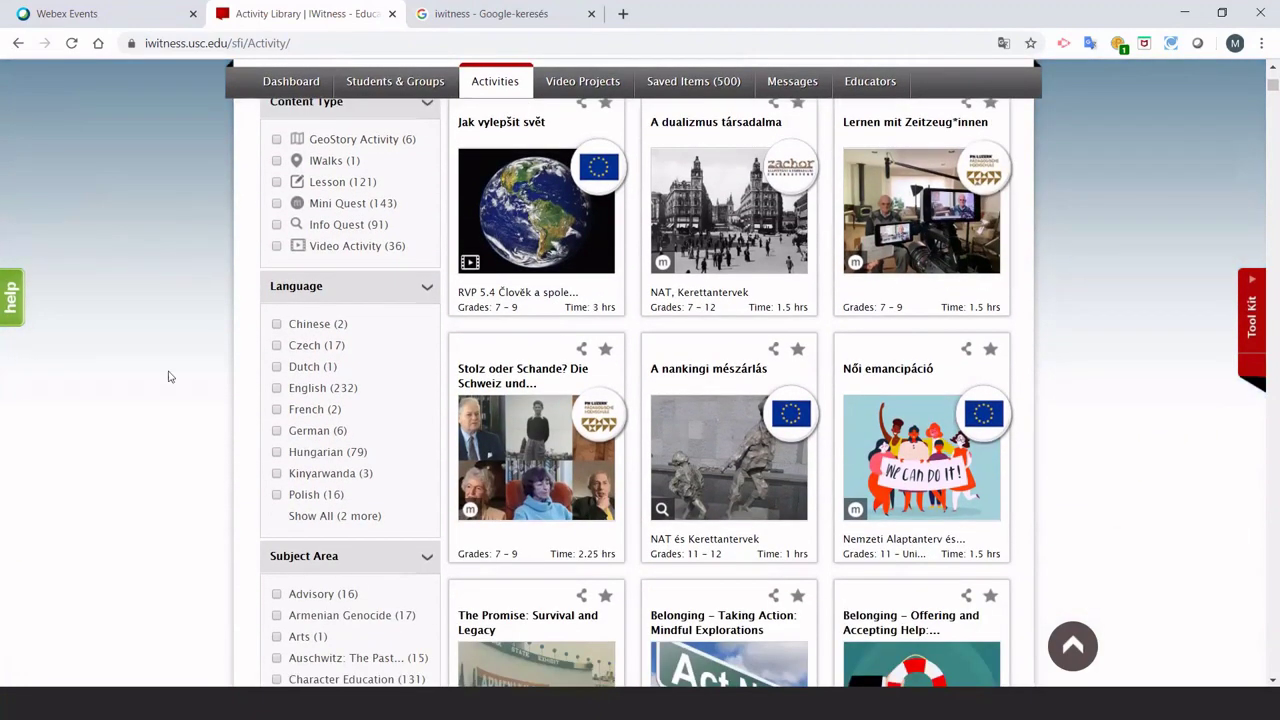
pyautogui.click(277, 453)
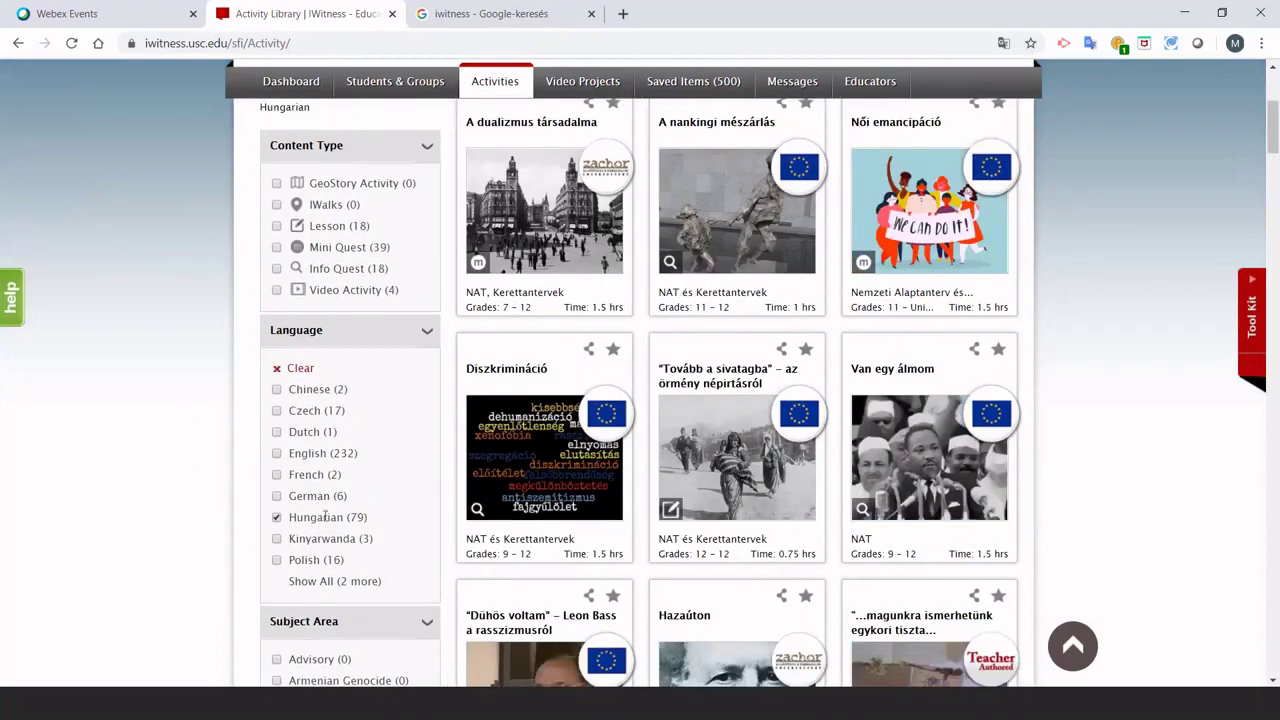
pyautogui.scroll(-2, 805, 378)
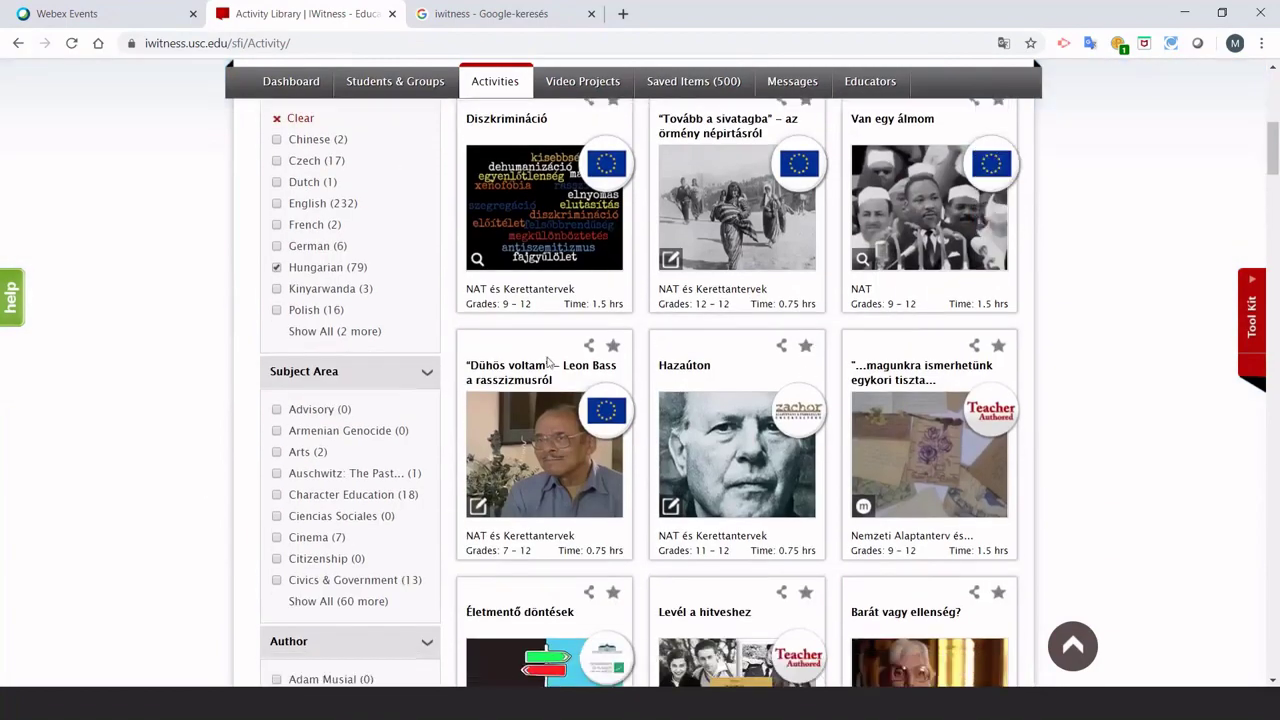
pyautogui.scroll(-1, 145, 365)
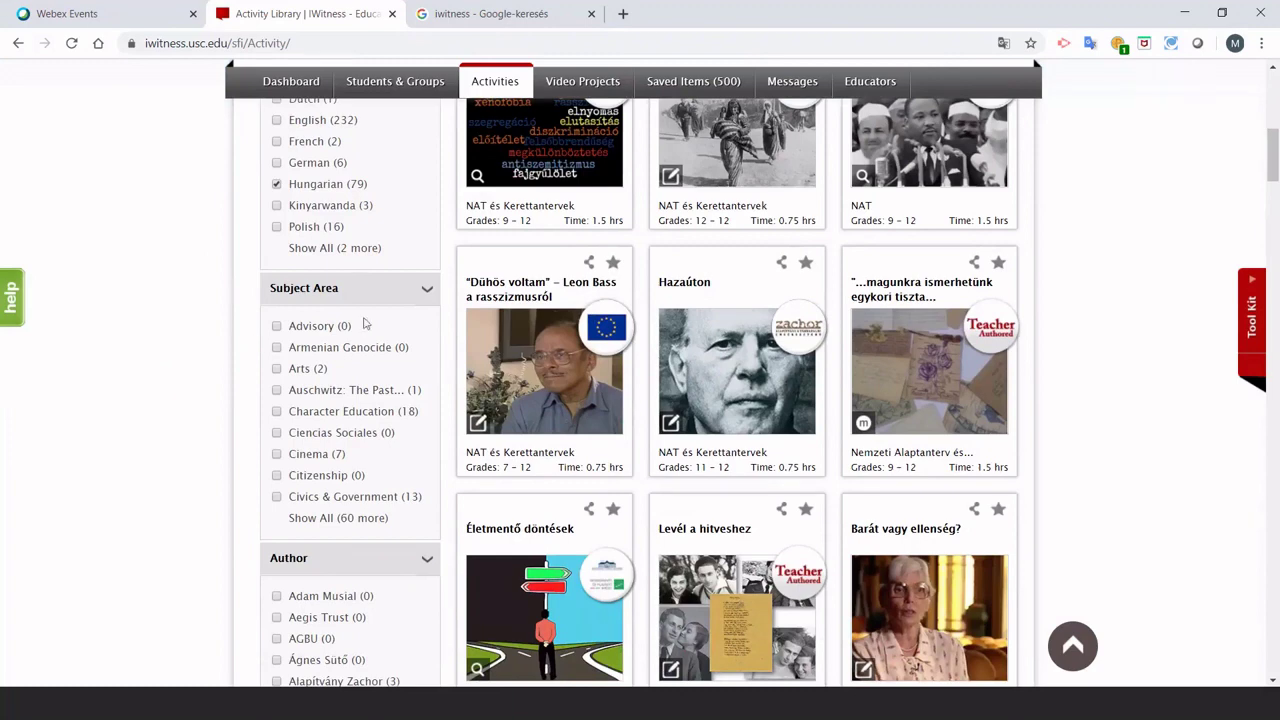